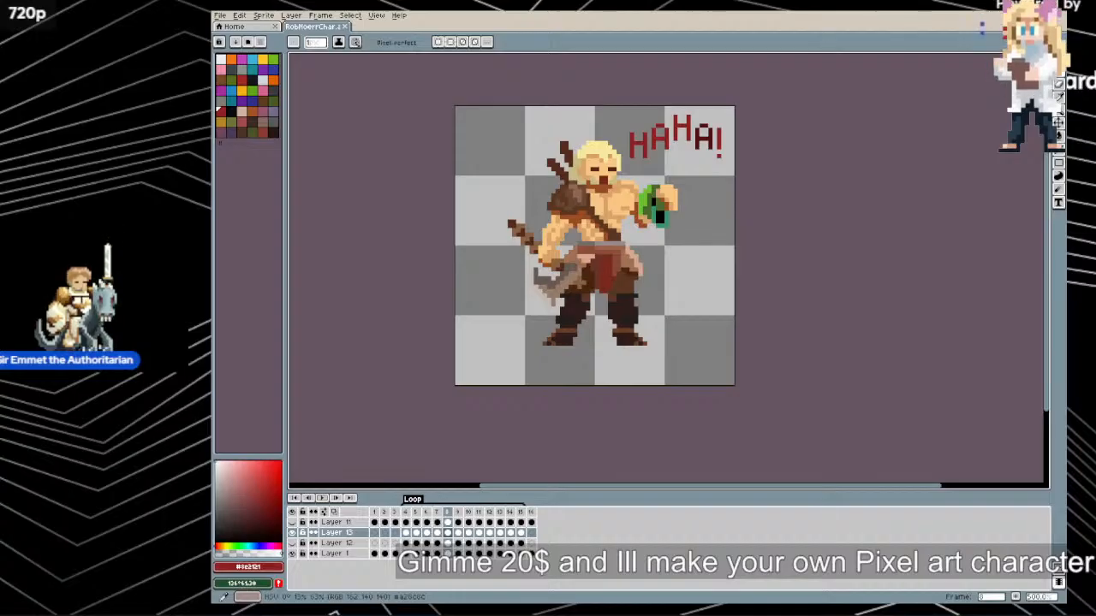
# Step through the loop's frames from frame 4 to compare the HAHA! lettering's colours and positions
pyautogui.click(409, 512)
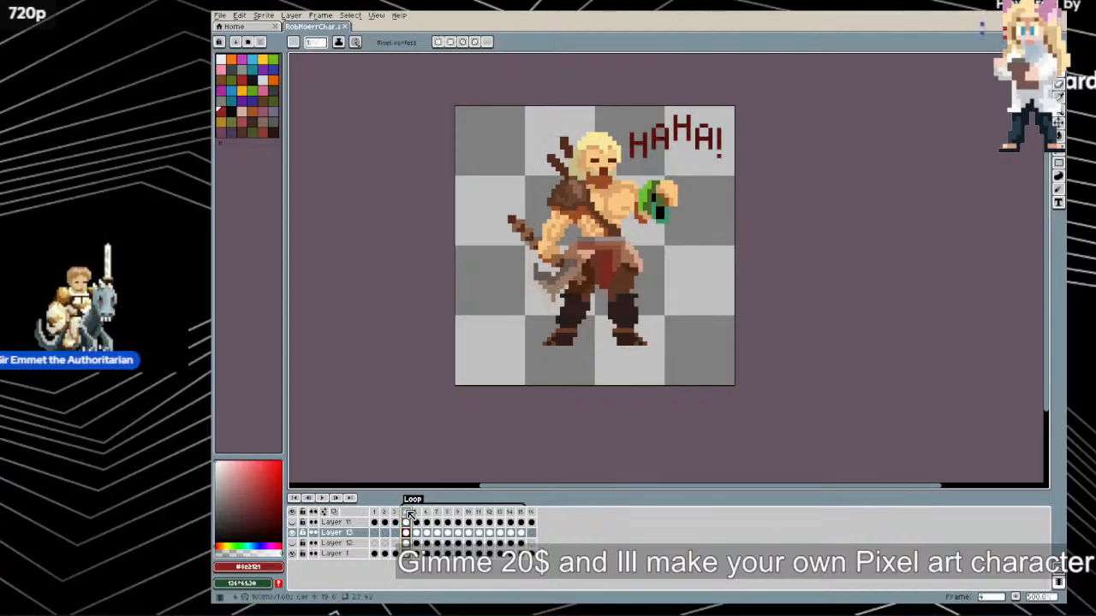
pyautogui.press('Right')
pyautogui.press('Right')
pyautogui.press('Right')
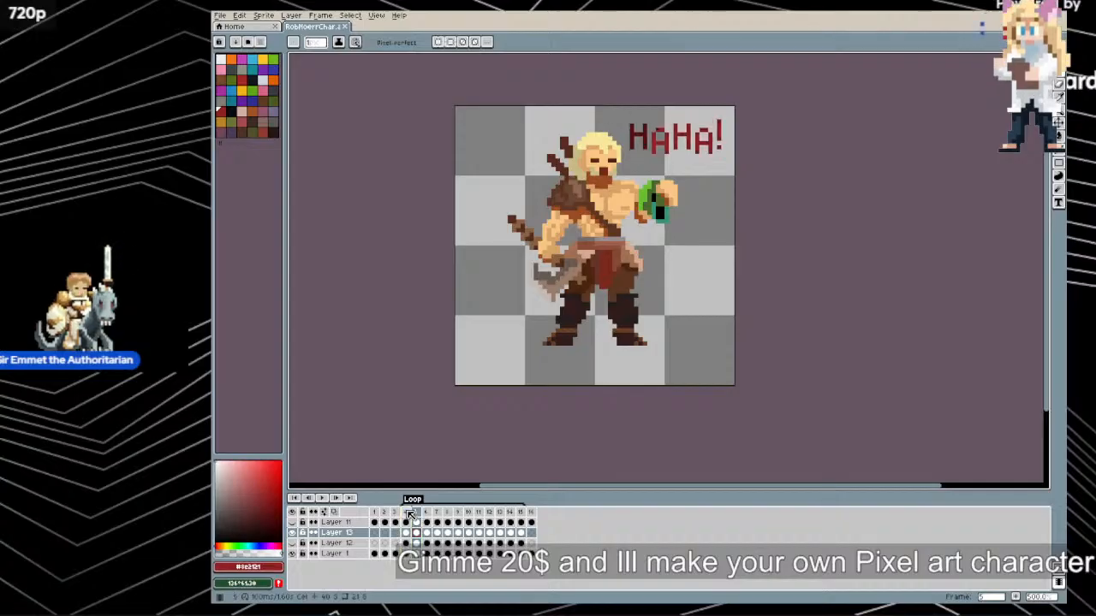
pyautogui.press('Right')
pyautogui.press('Left')
pyautogui.press('Left')
pyautogui.press('Left')
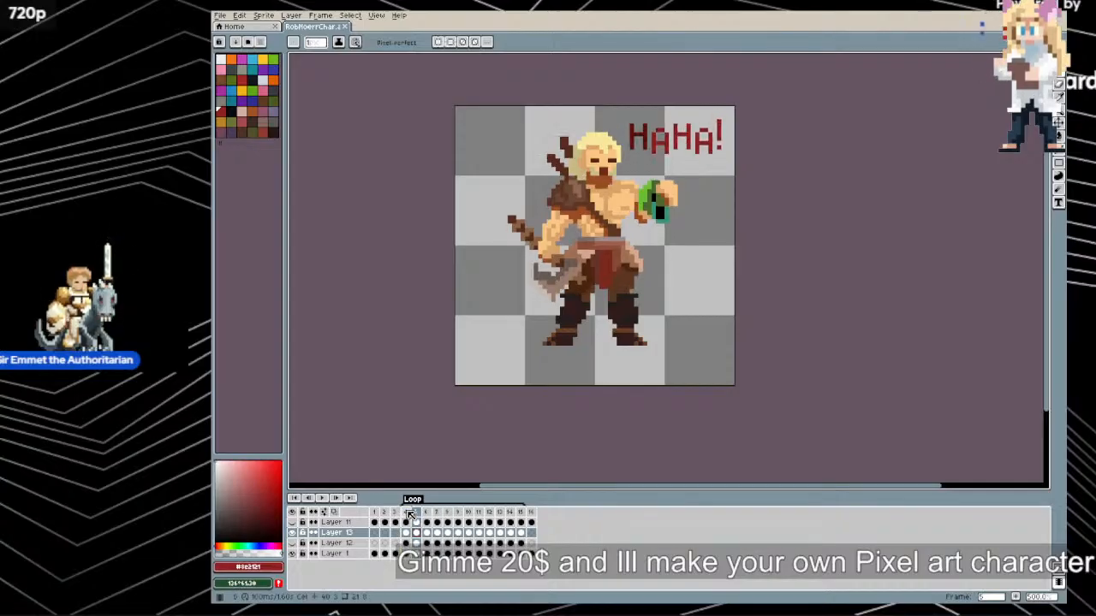
pyautogui.click(409, 512)
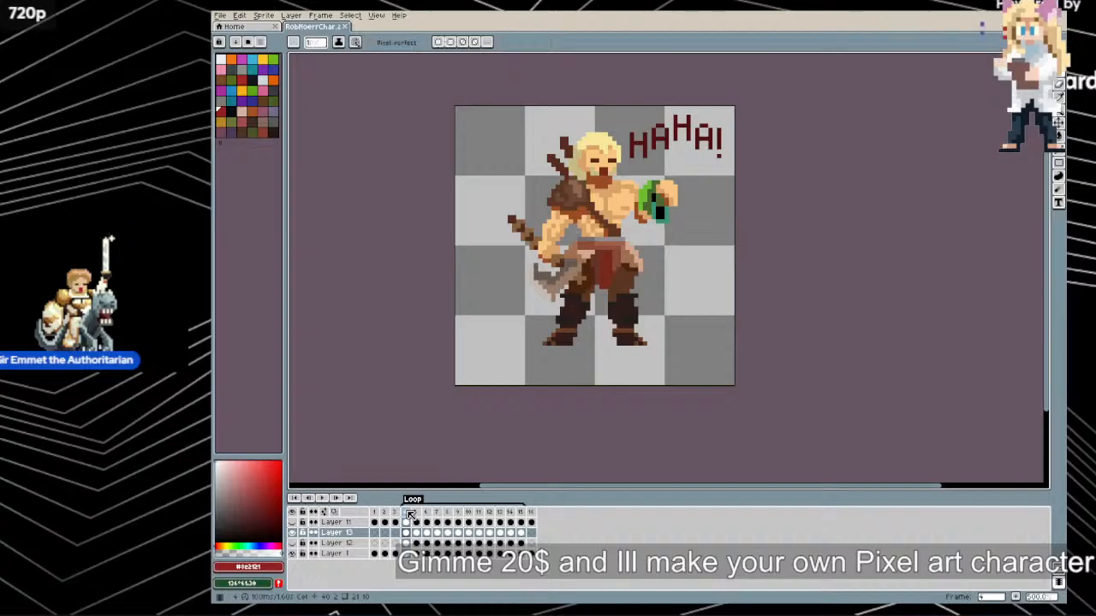
pyautogui.click(416, 512)
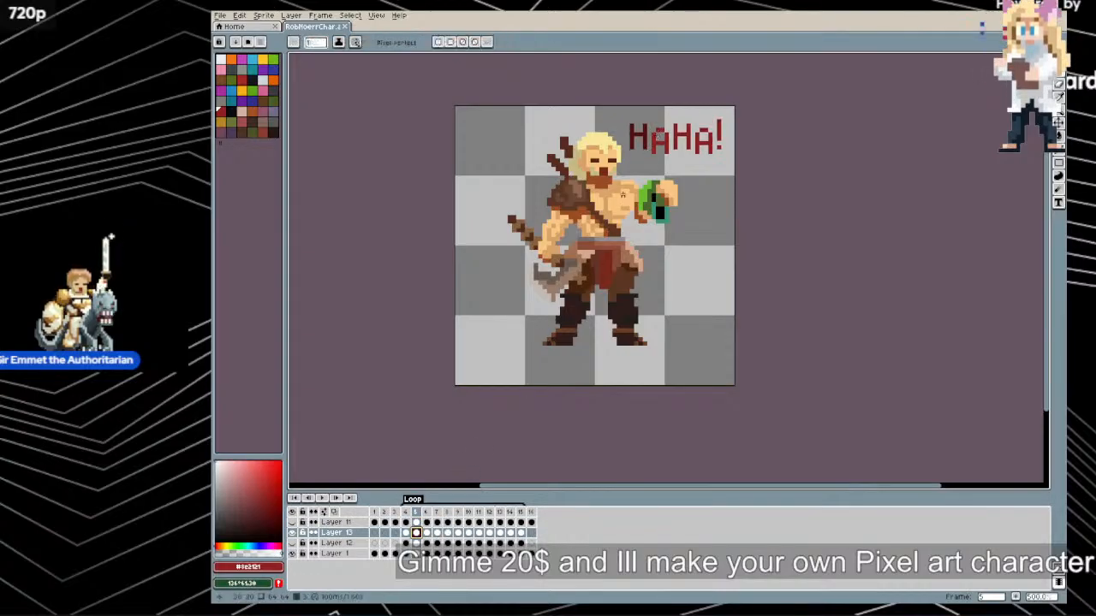
pyautogui.press('Left')
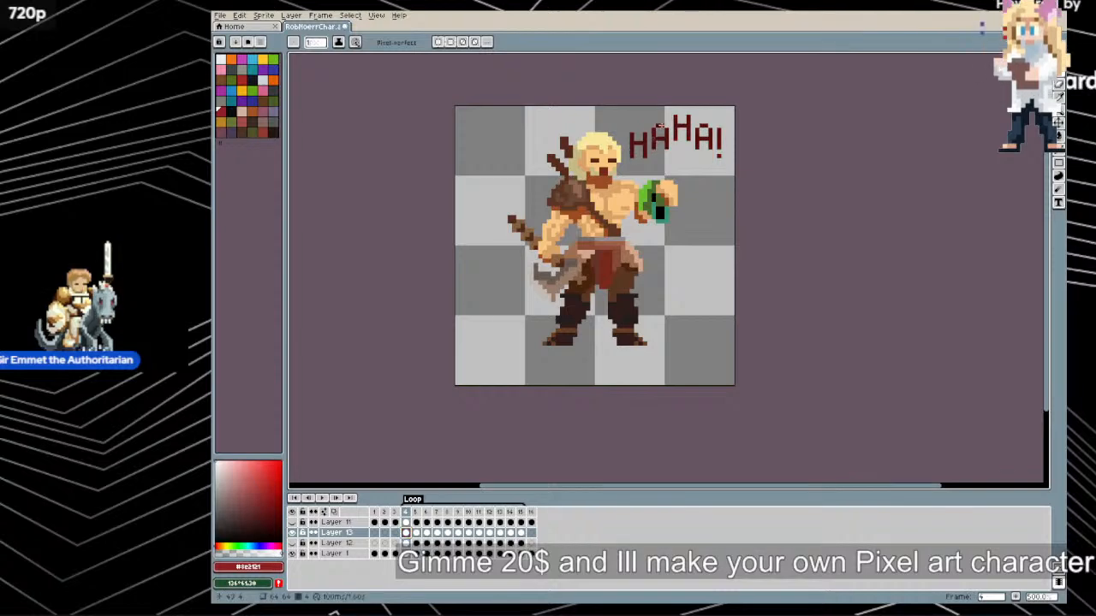
# Fill the HAHA! letters on Layer 13 with red across the loop's frames, undoing the fill that floods frame 13's background
pyautogui.press('g')
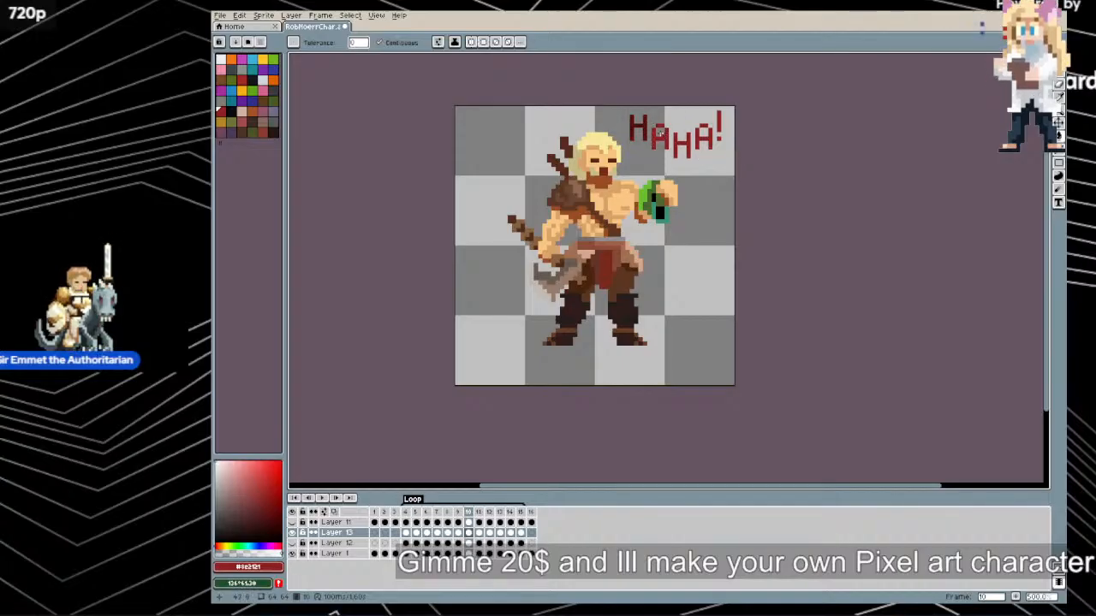
pyautogui.press('i')
pyautogui.press('w')
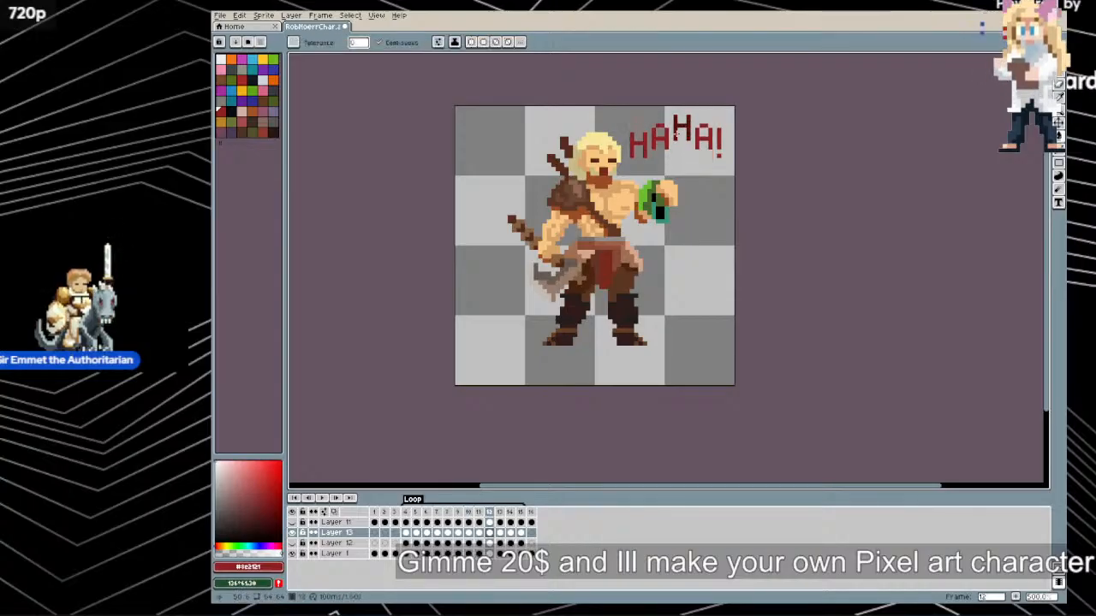
pyautogui.click(698, 135)
pyautogui.click(704, 127)
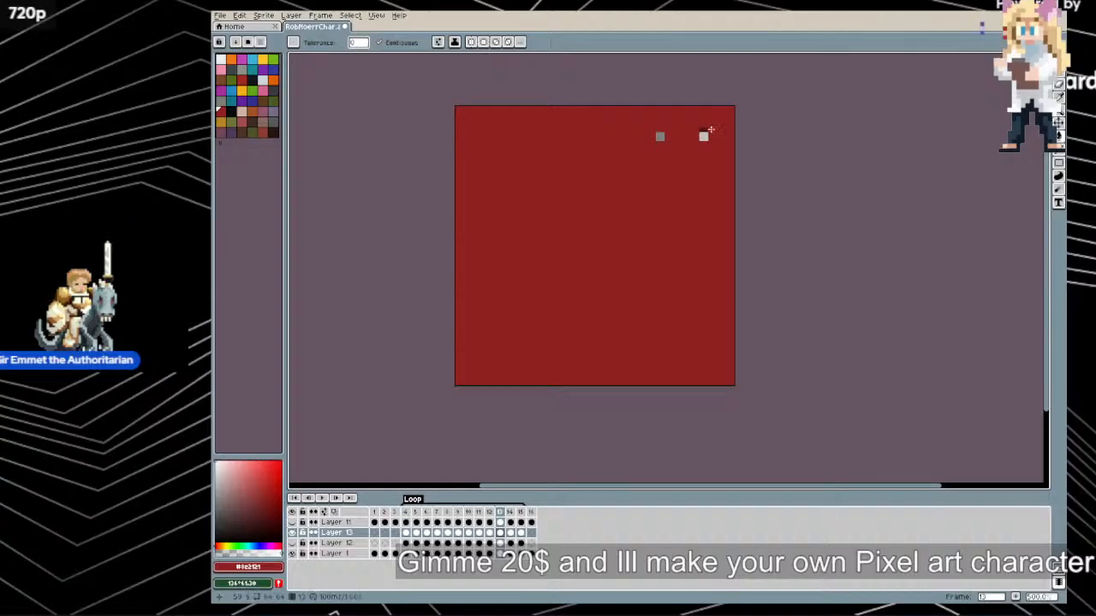
pyautogui.hotkey('ctrl', 'z')
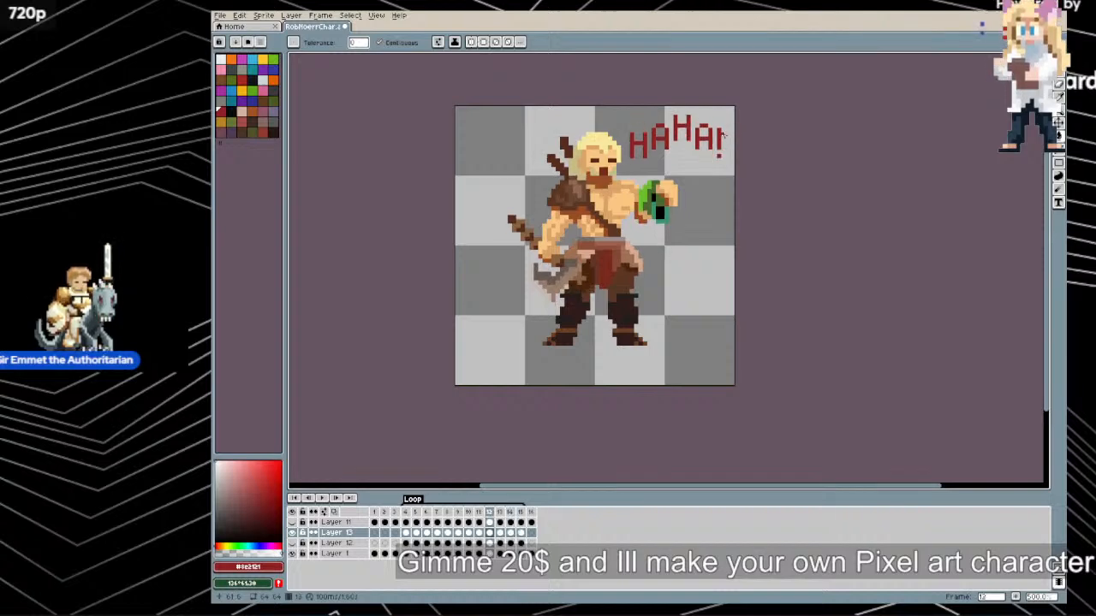
# Sample dark red #520F0F from the first H in frame 10, fill the accent letters through frame 15 with it, and play the loop
pyautogui.press('i')
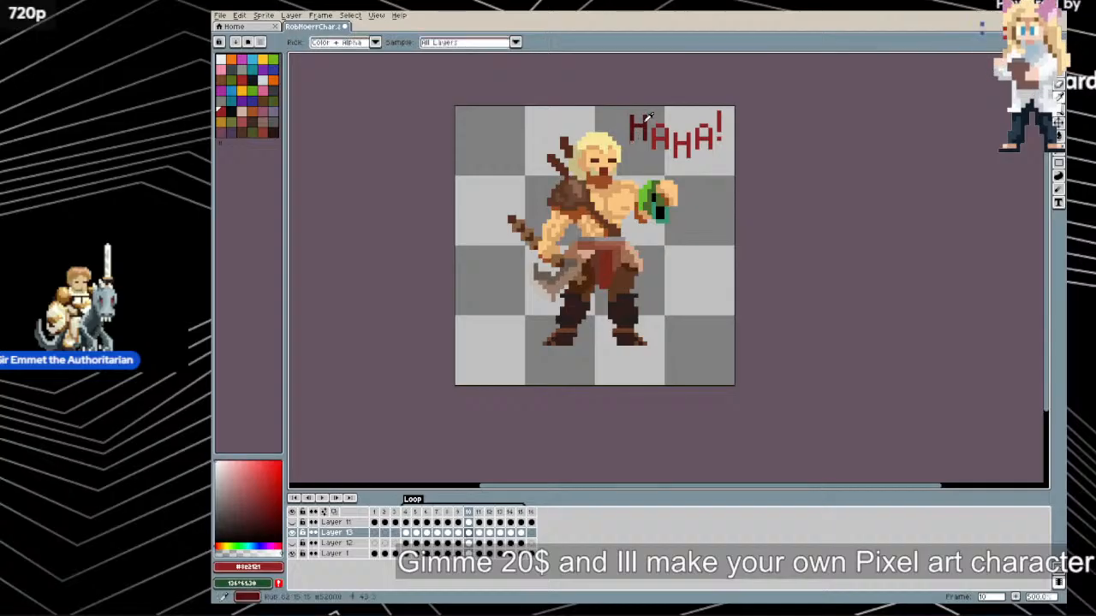
pyautogui.click(651, 120)
pyautogui.press('g')
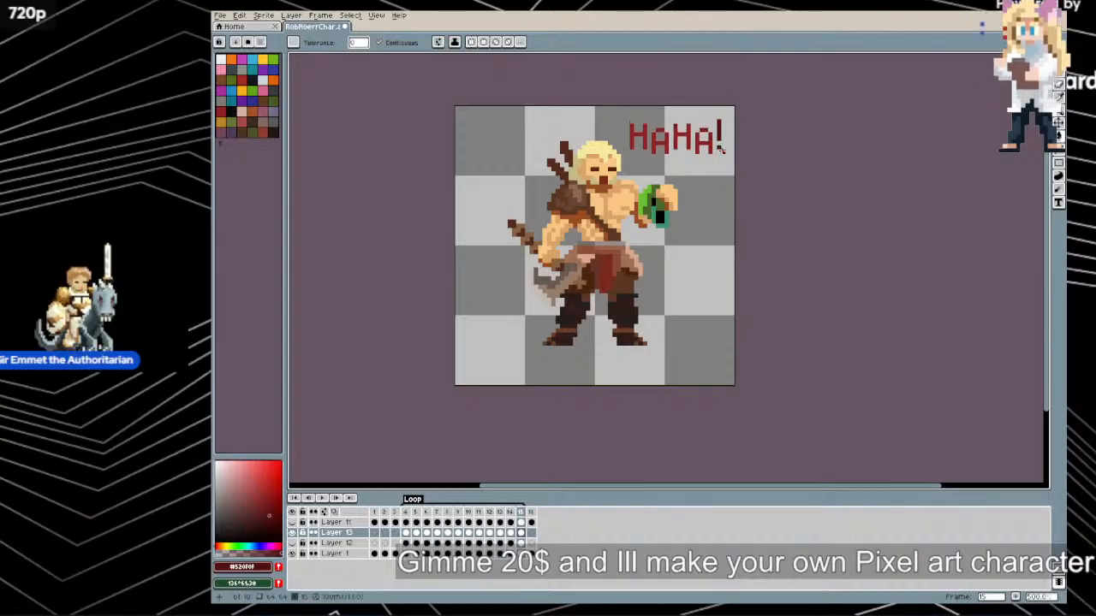
pyautogui.click(324, 500)
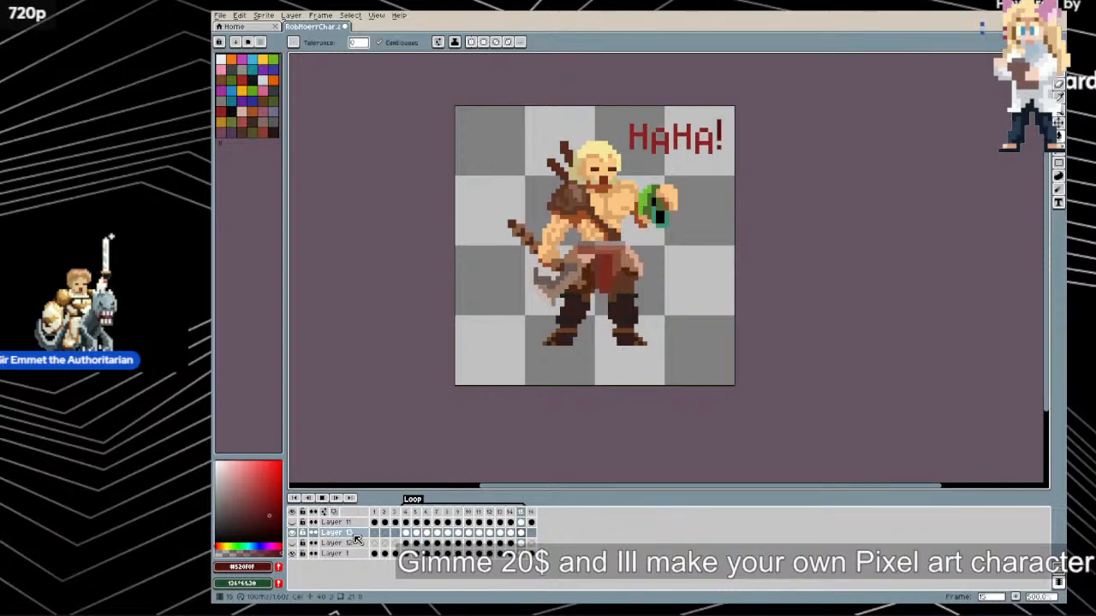
# Add a new layer directly above Layer 13
pyautogui.hotkey('shift', 'n')
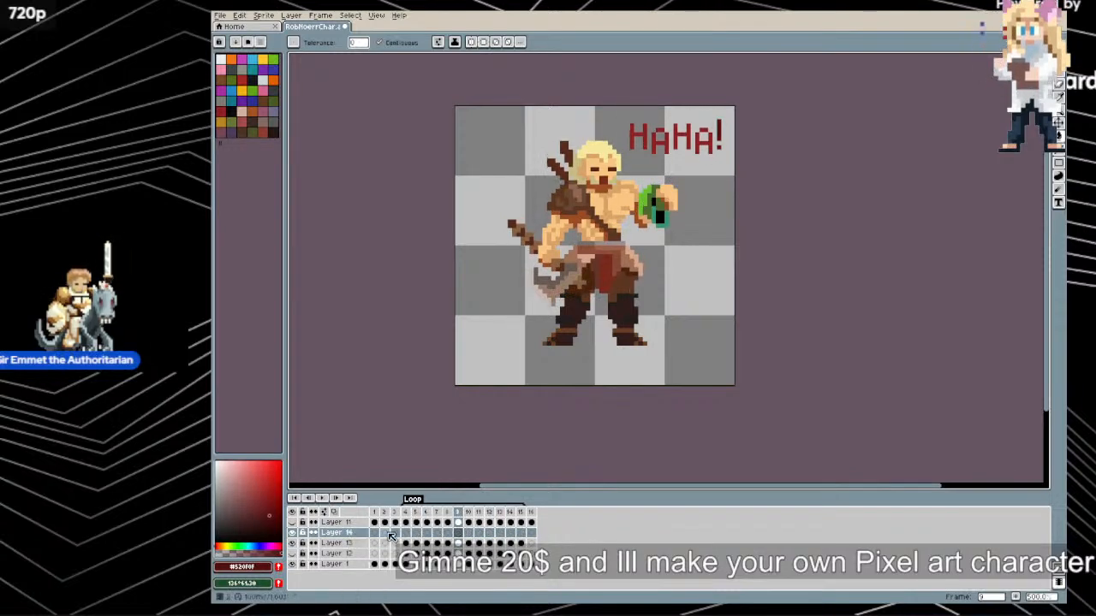
pyautogui.click(374, 533)
pyautogui.press('x')
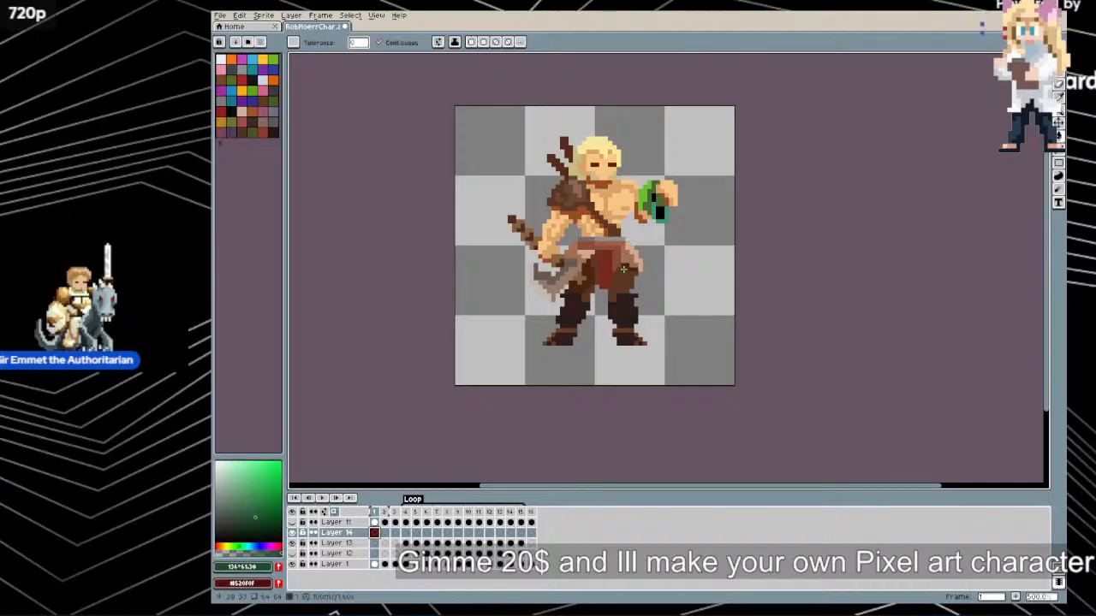
pyautogui.click(659, 232)
pyautogui.press('x')
pyautogui.press('x')
pyautogui.hotkey('ctrl', 'z')
pyautogui.press('z')
pyautogui.click(654, 265)
pyautogui.click(683, 231)
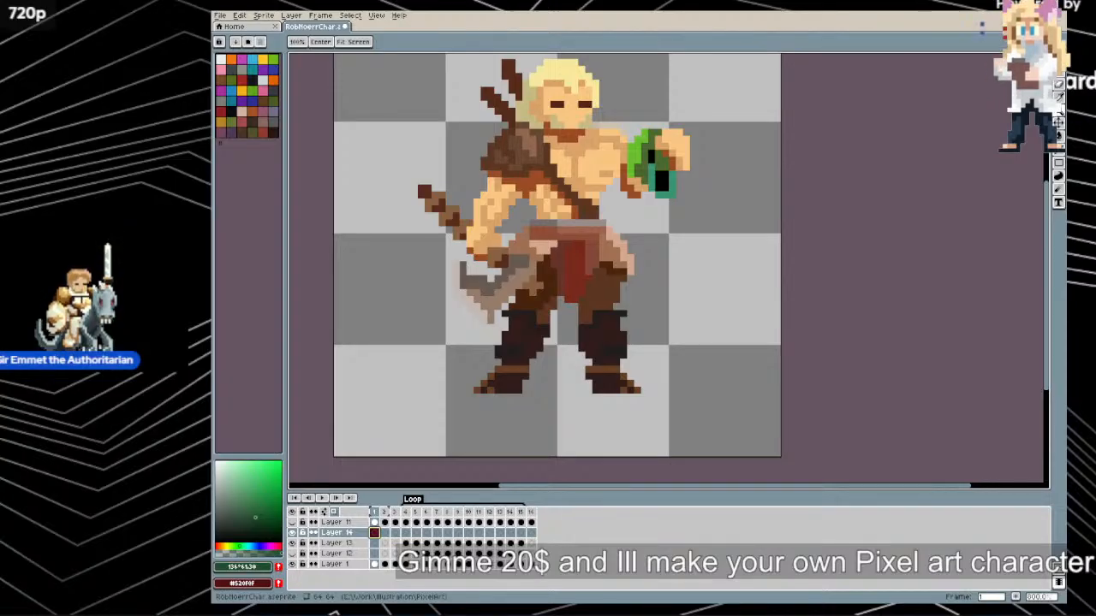
# Draw a small drip forming under the severed head in frames 4 and 5 of Layer 14, using teal green sampled from the head
pyautogui.click(404, 511)
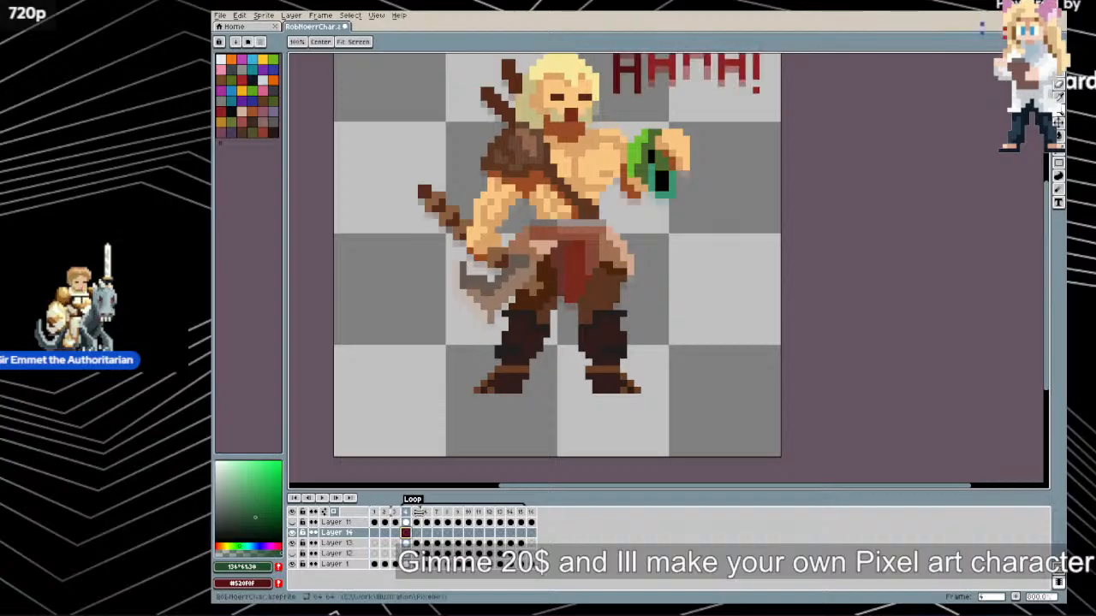
pyautogui.press('b')
pyautogui.keyDown('alt'); pyautogui.click(659, 199); pyautogui.keyUp('alt')
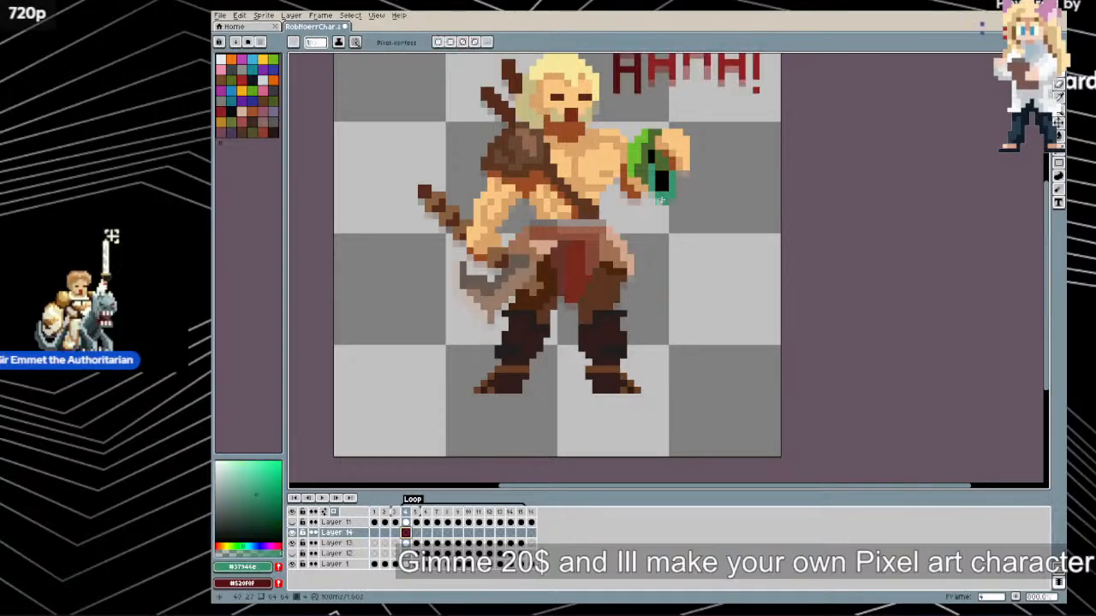
pyautogui.moveTo(661, 201); pyautogui.dragTo(669, 202)
pyautogui.press('Right')
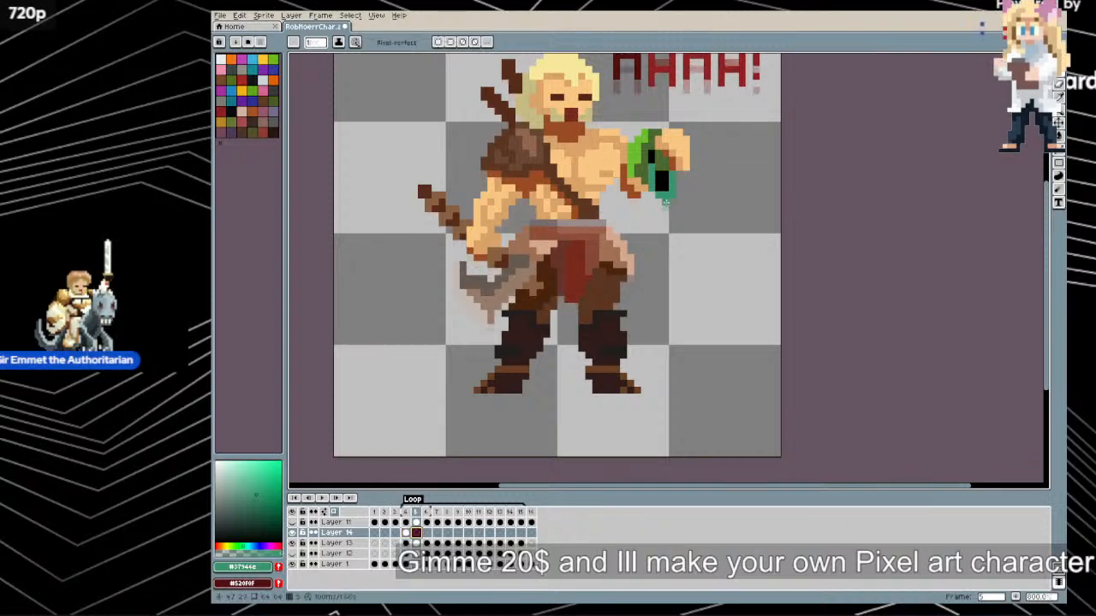
pyautogui.moveTo(666, 208); pyautogui.dragTo(672, 208)
pyautogui.hotkey('ctrl', 'z')
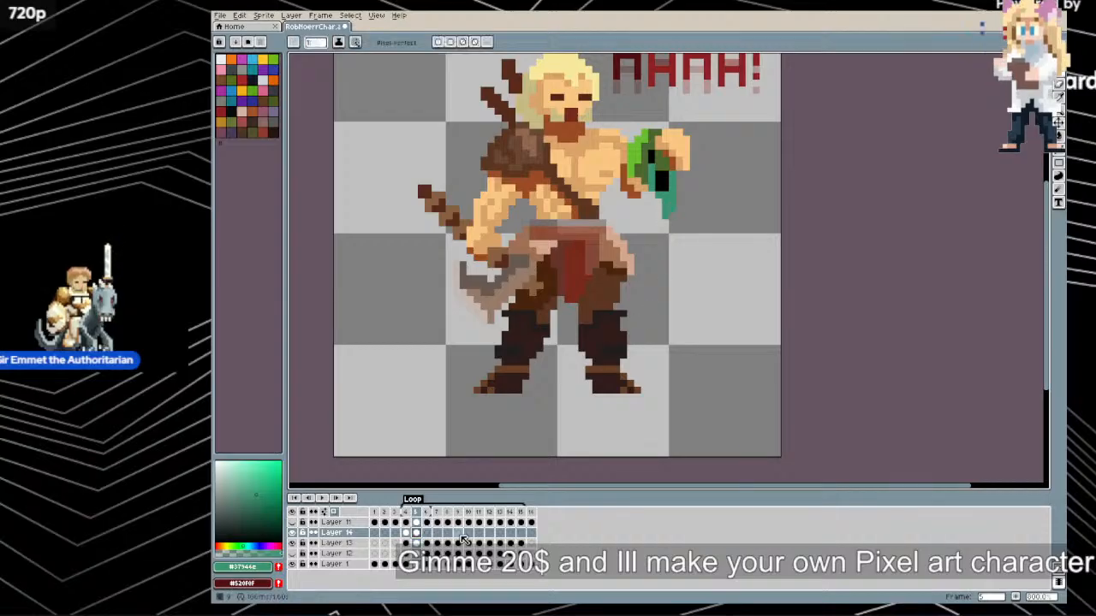
# Draw the teal drip stretching in frame 6 and detaching below the severed head in frame 7
pyautogui.click(427, 532)
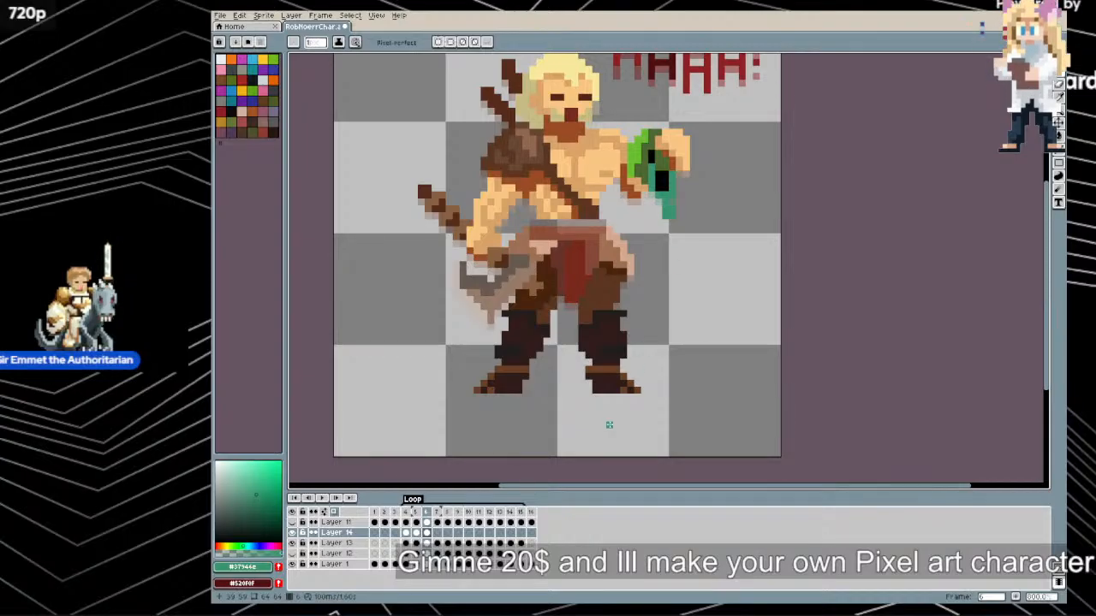
pyautogui.press('Right')
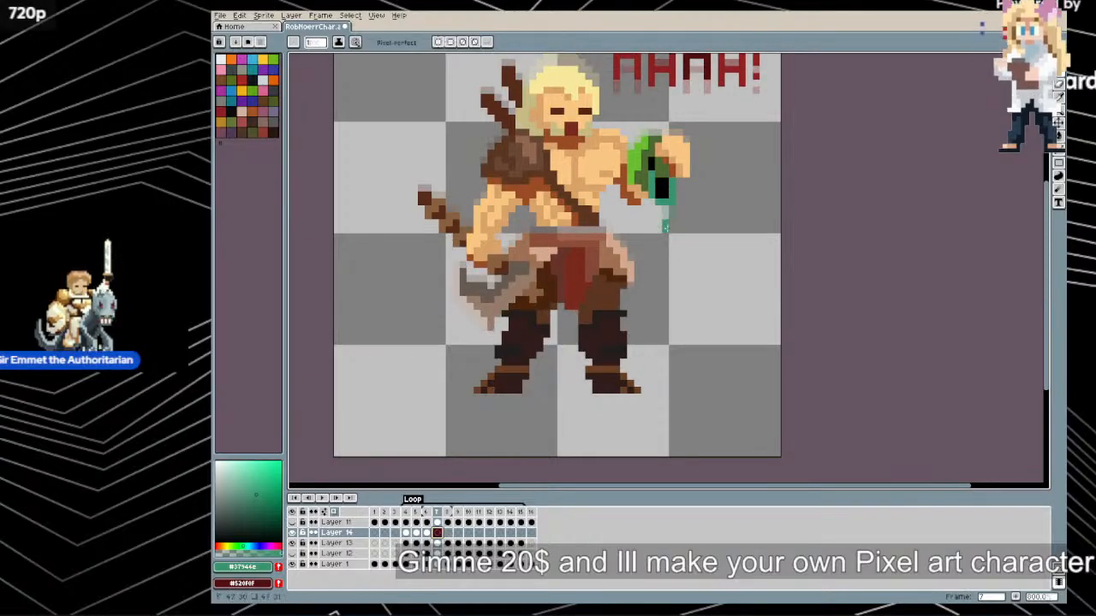
pyautogui.moveTo(665, 215); pyautogui.dragTo(672, 229)
pyautogui.click(665, 221)
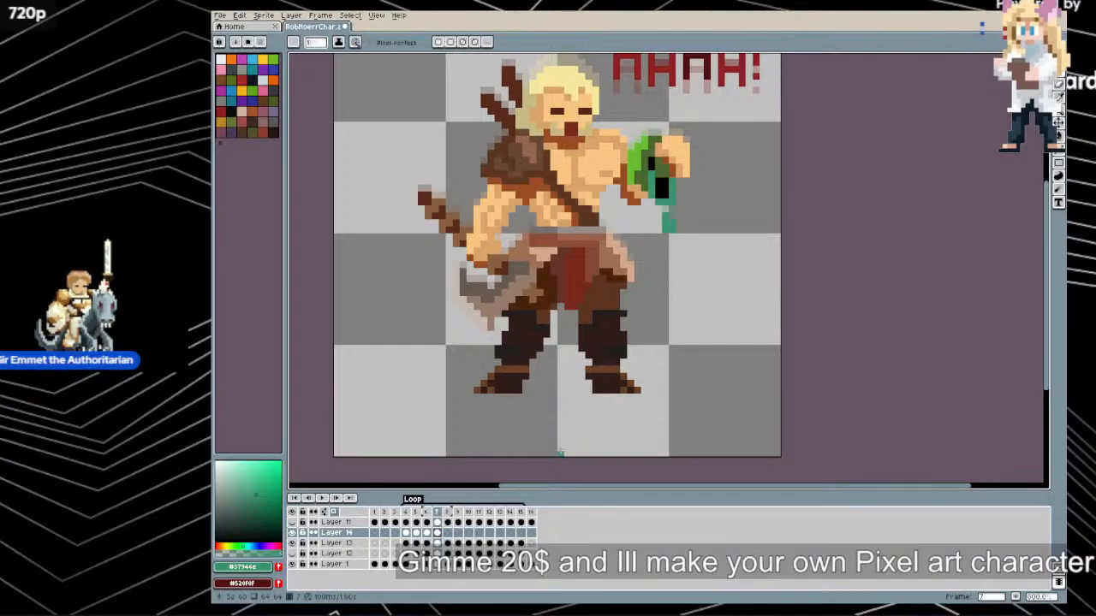
# Draw the teal drop falling at hip height in frame 8 and near boot level in frame 9, undoing the misplaced stroke
pyautogui.click(448, 532)
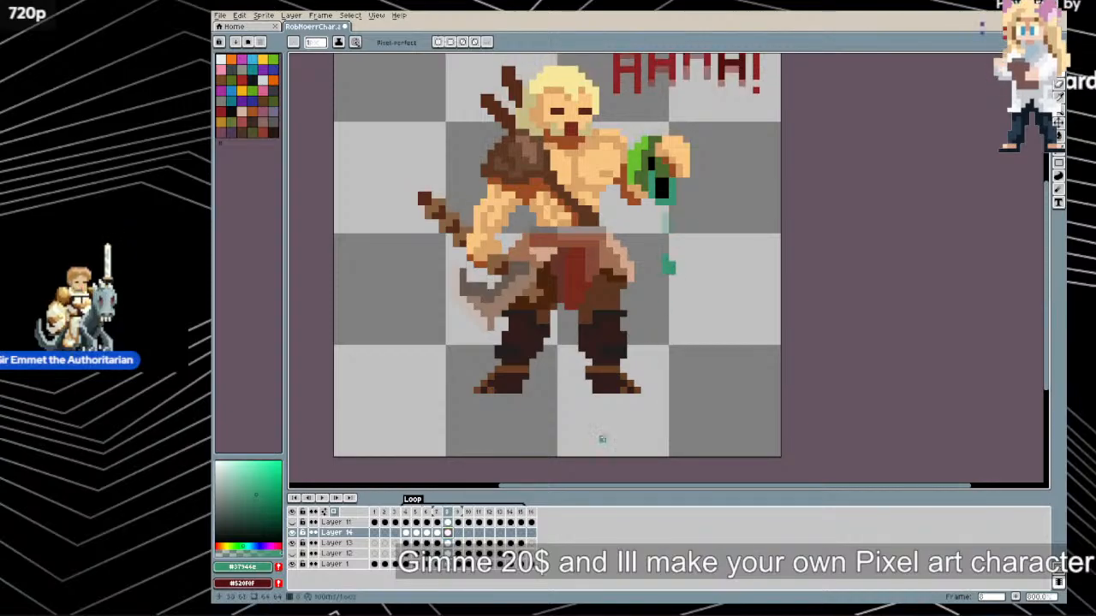
pyautogui.click(458, 533)
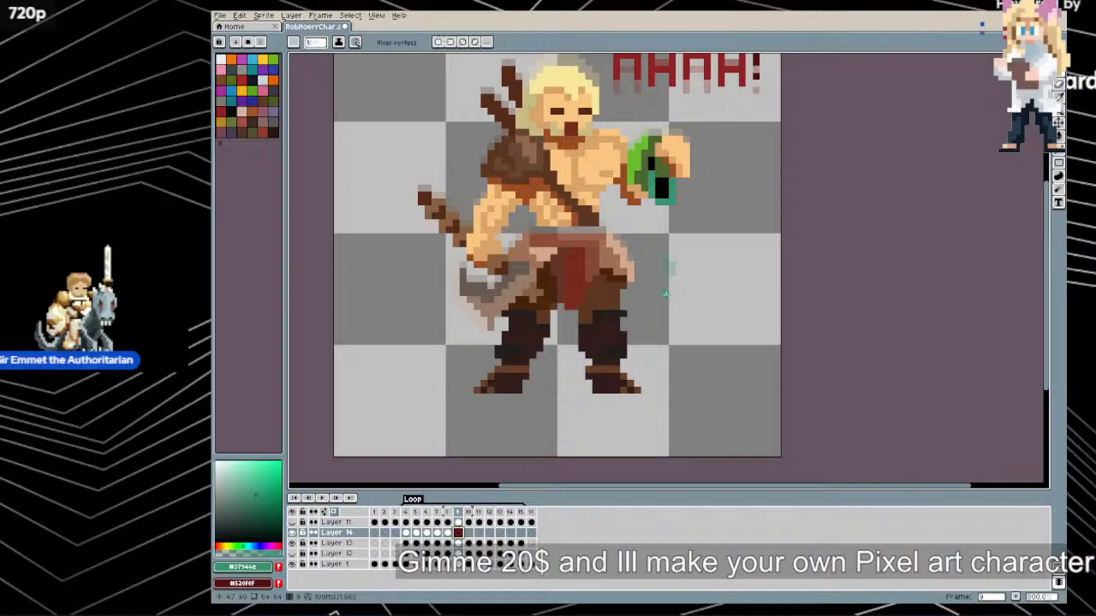
pyautogui.moveTo(665, 299); pyautogui.dragTo(672, 307)
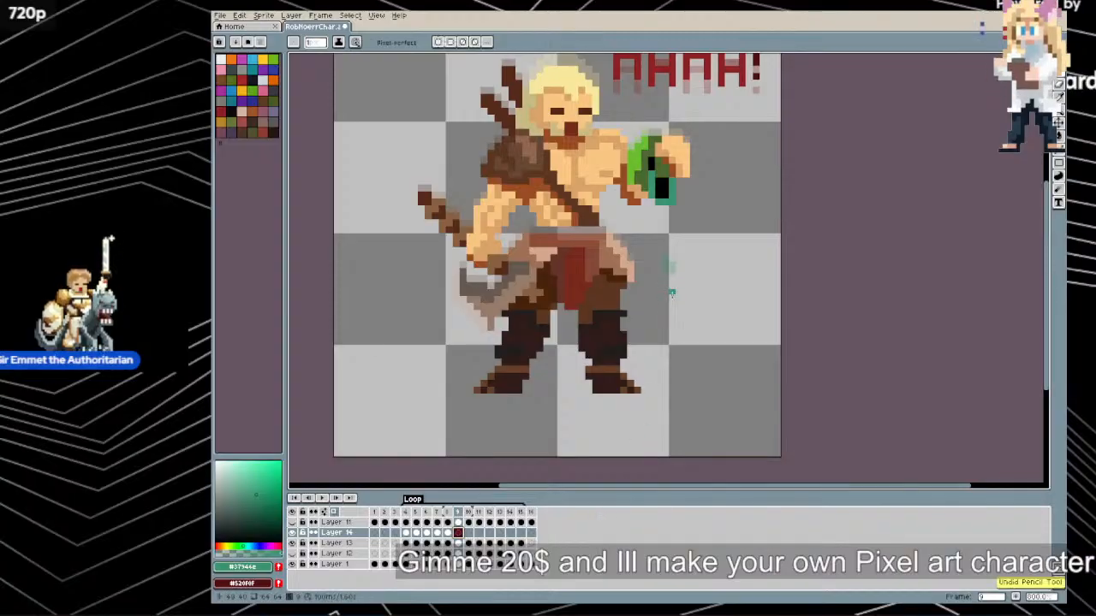
pyautogui.hotkey('ctrl', 'z')
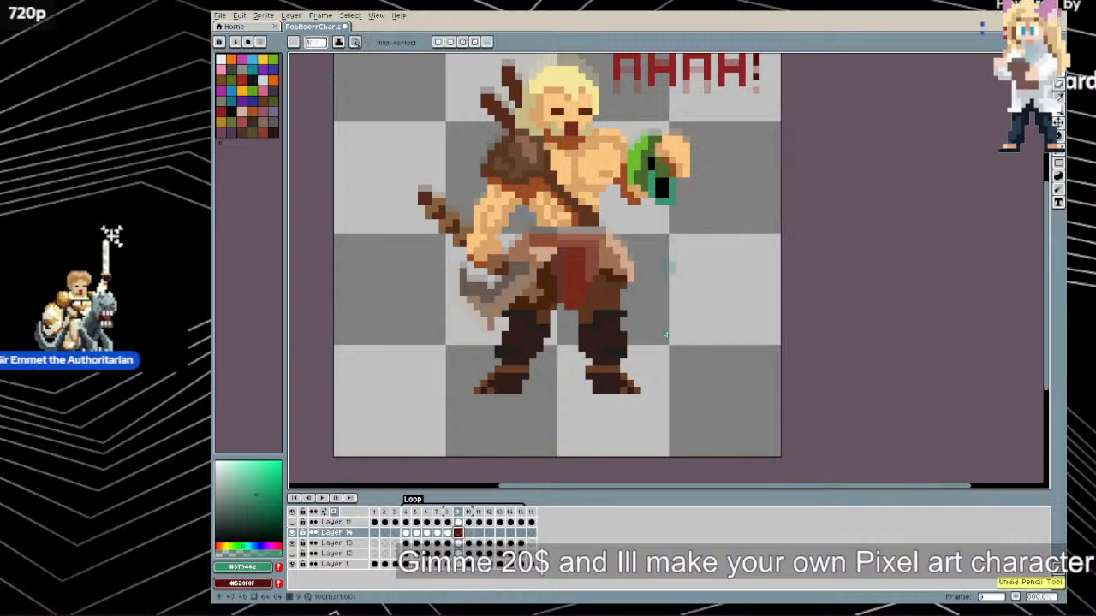
pyautogui.moveTo(666, 321); pyautogui.dragTo(669, 348)
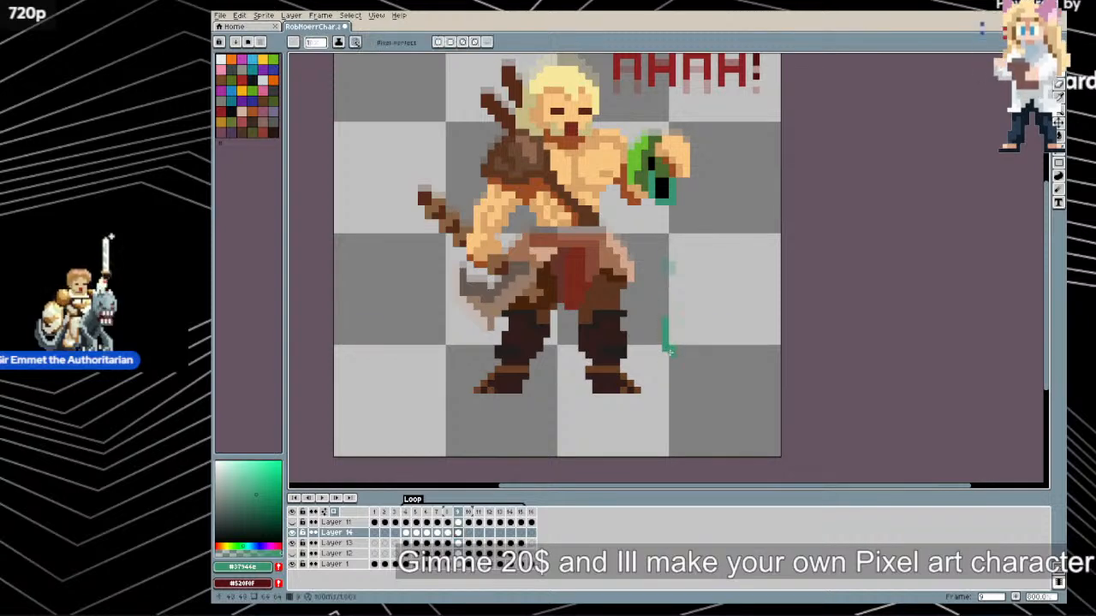
# Draw the drop hitting the ground beside the foot in frame 10 and flattening in frame 11, and preview the loop
pyautogui.click(469, 532)
pyautogui.moveTo(665, 376); pyautogui.dragTo(662, 391)
pyautogui.hotkey('ctrl', 'z')
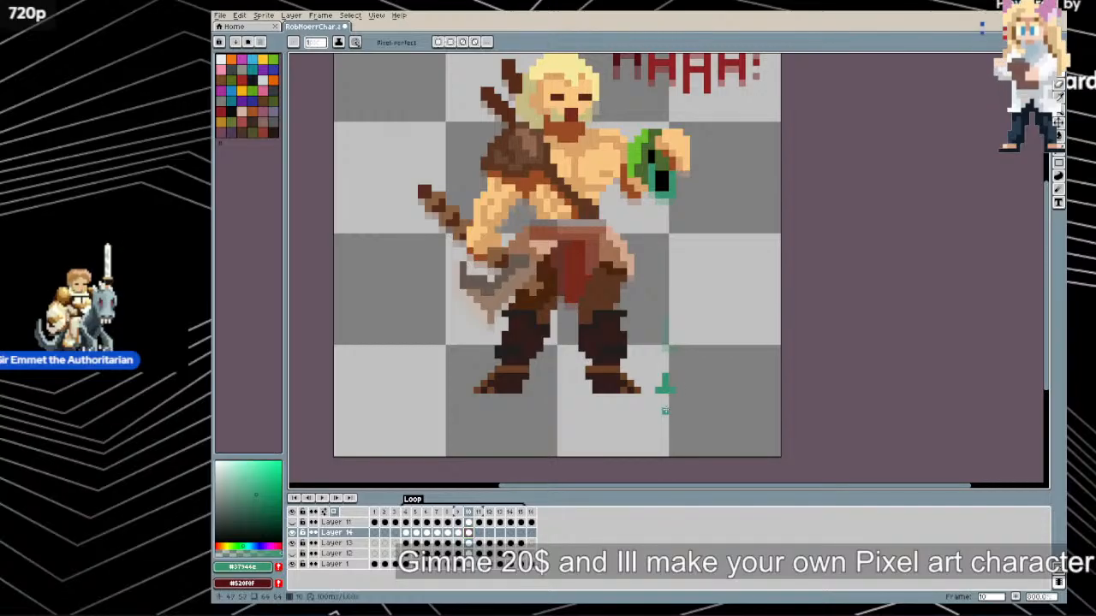
pyautogui.click(478, 533)
pyautogui.moveTo(664, 383); pyautogui.dragTo(660, 388)
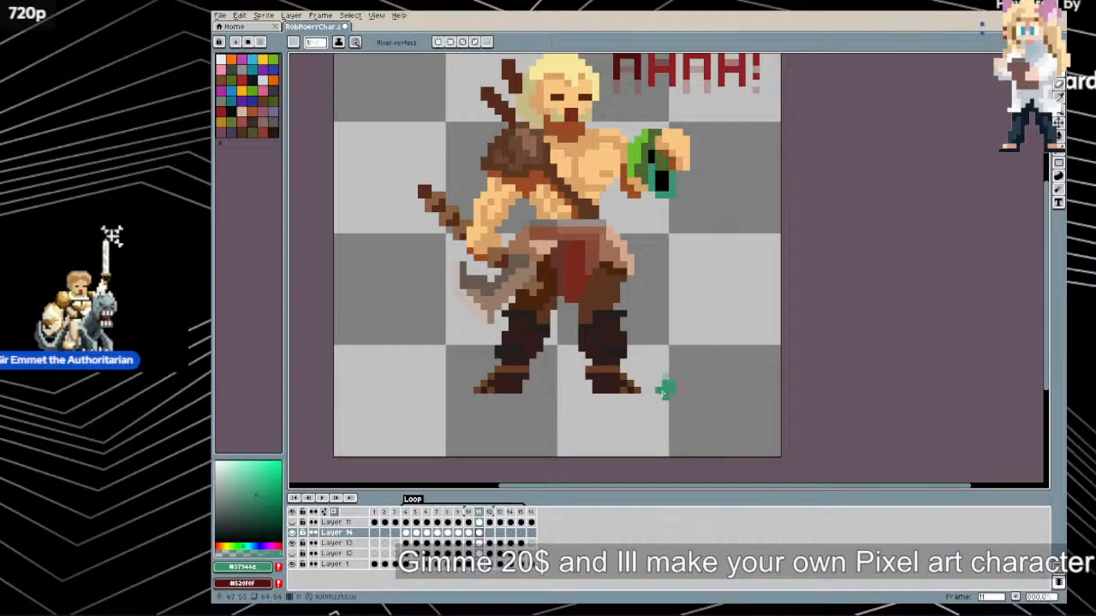
pyautogui.press('ctrl')
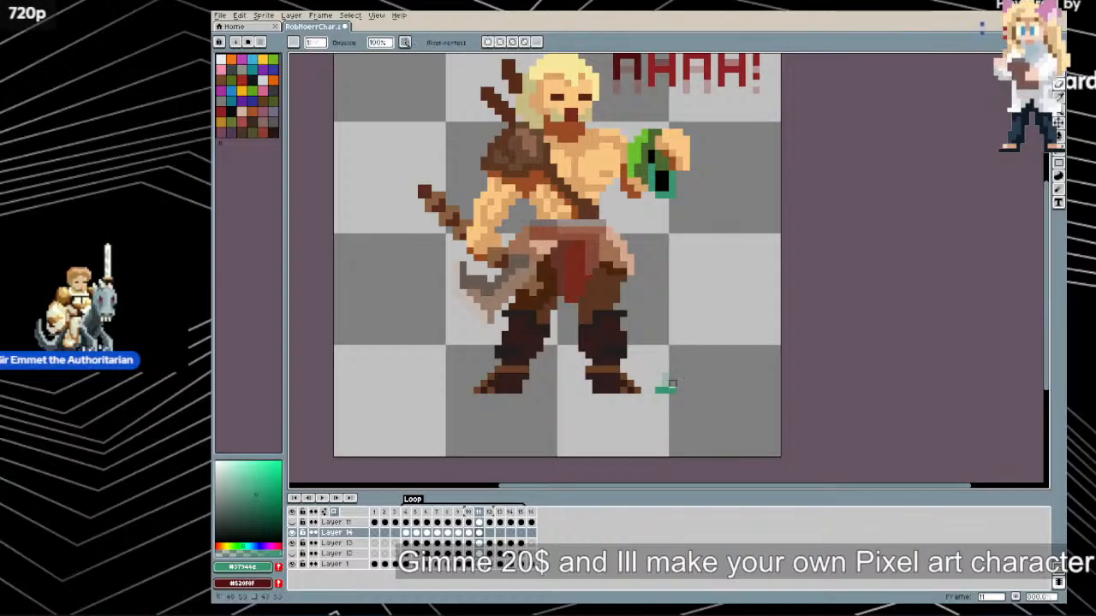
pyautogui.press('.')
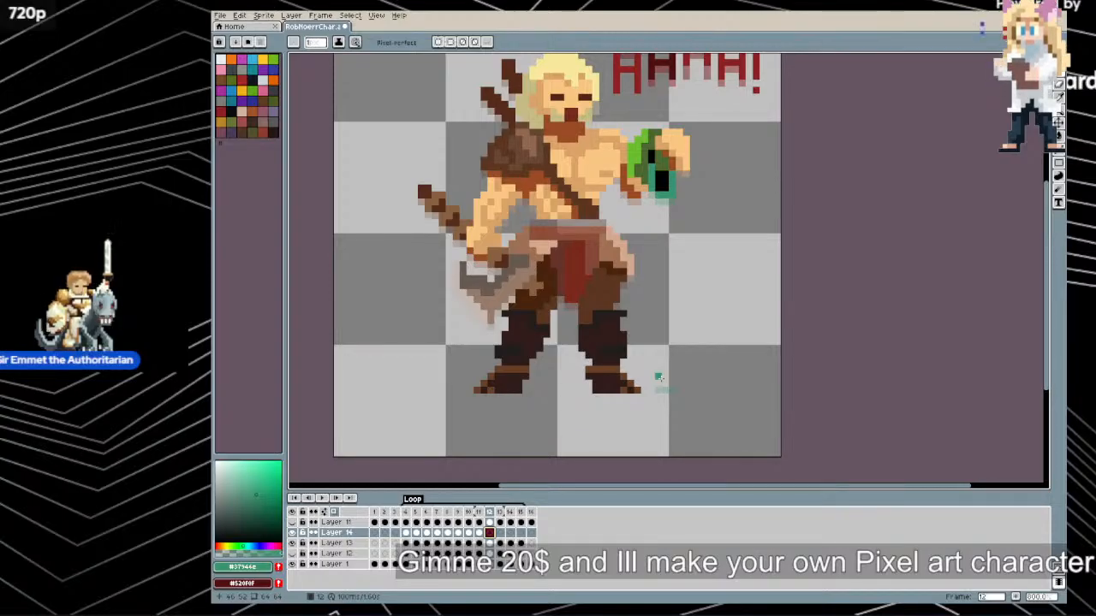
pyautogui.press('Return')
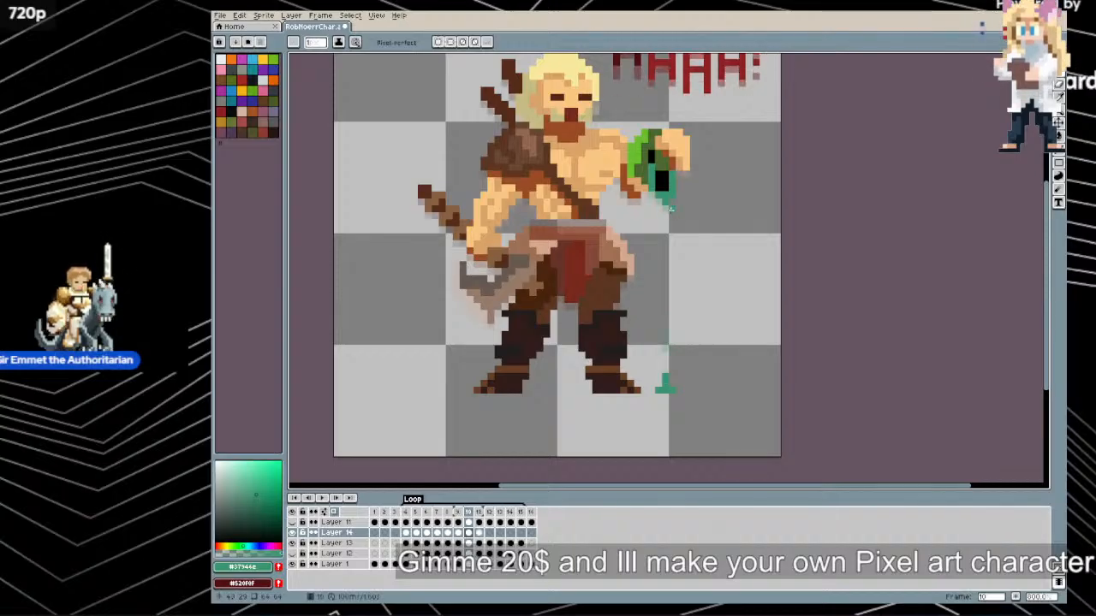
# Draw a second teal drip under the severed head in frame 12 and its falling drop at hip height in frame 13 of Layer 14
pyautogui.moveTo(665, 202); pyautogui.dragTo(668, 214)
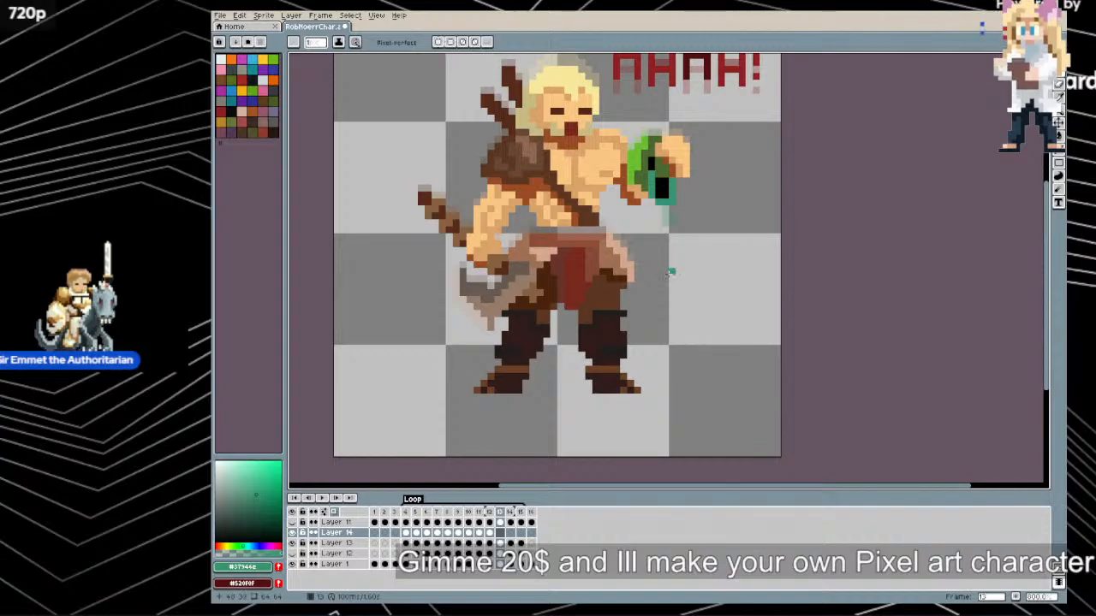
pyautogui.moveTo(665, 264); pyautogui.dragTo(673, 289)
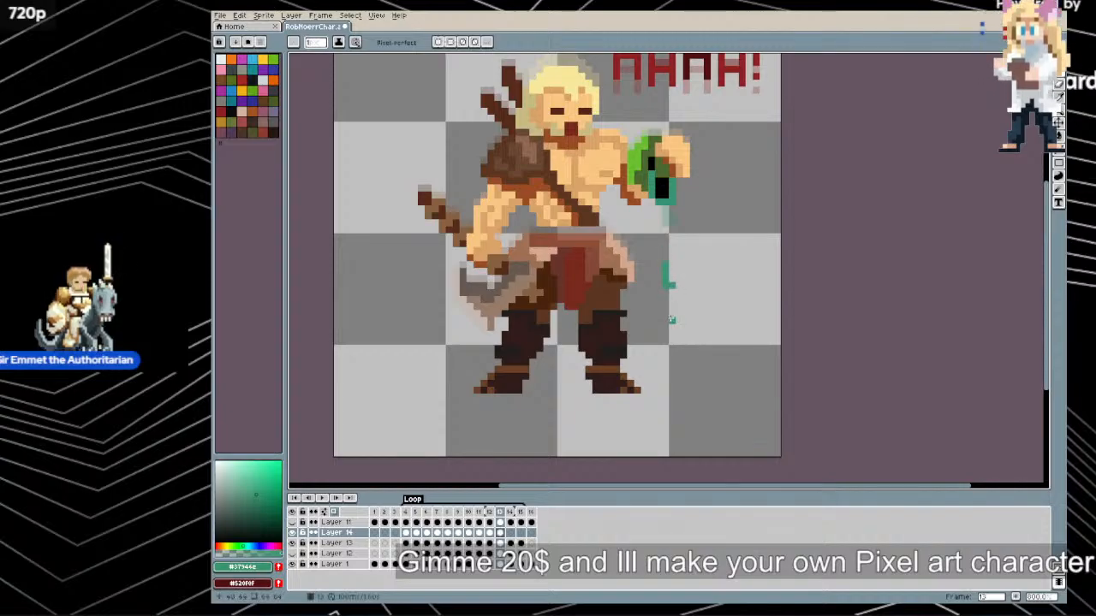
pyautogui.click(671, 279)
pyautogui.press('Right')
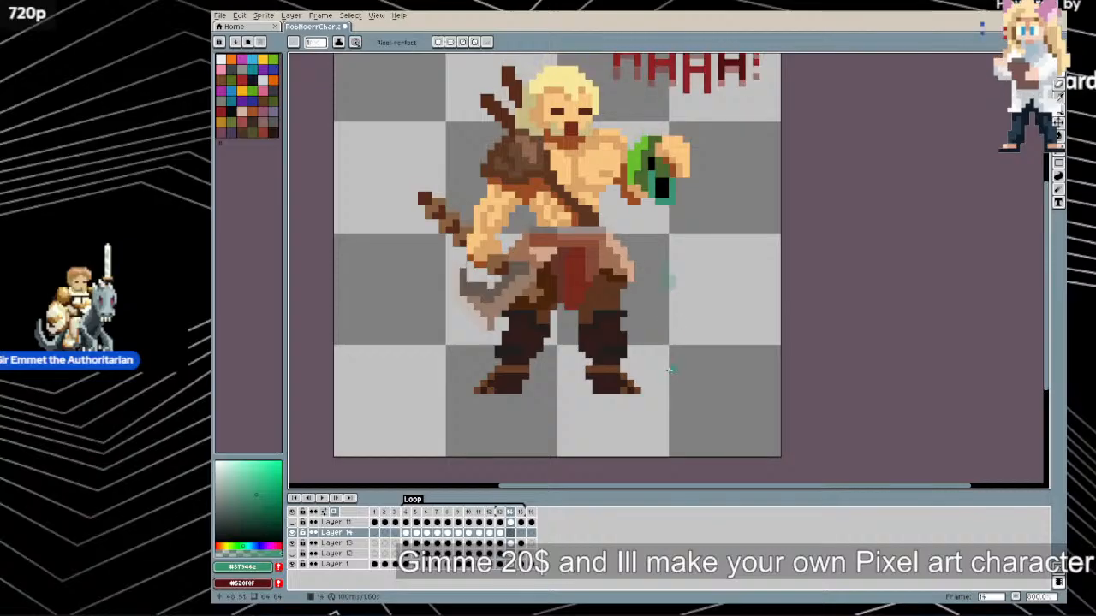
# Try drawing the second teal drop falling near boot level in frame 14, undoing the overlong first stroke
pyautogui.moveTo(665, 327); pyautogui.dragTo(673, 373)
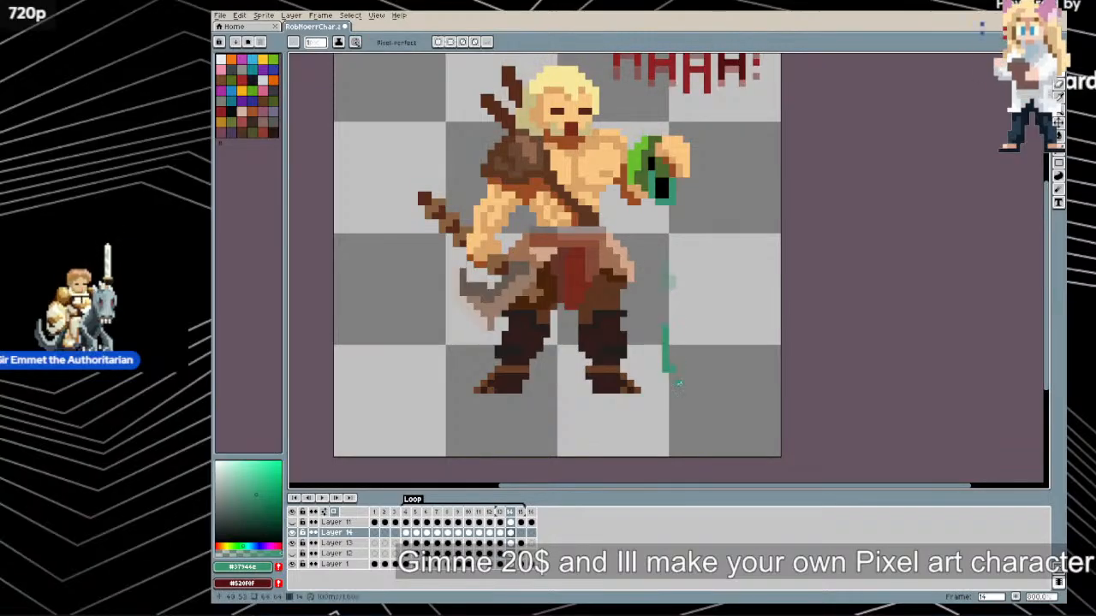
pyautogui.hotkey('ctrl', 'z')
pyautogui.hotkey('ctrl', 'z')
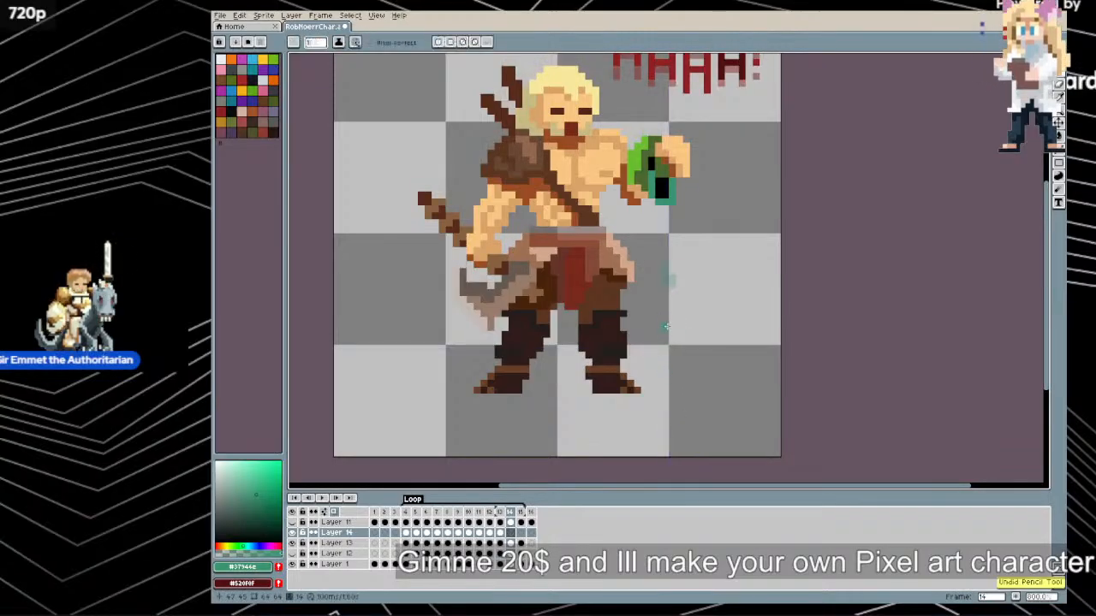
pyautogui.moveTo(666, 322); pyautogui.dragTo(669, 351)
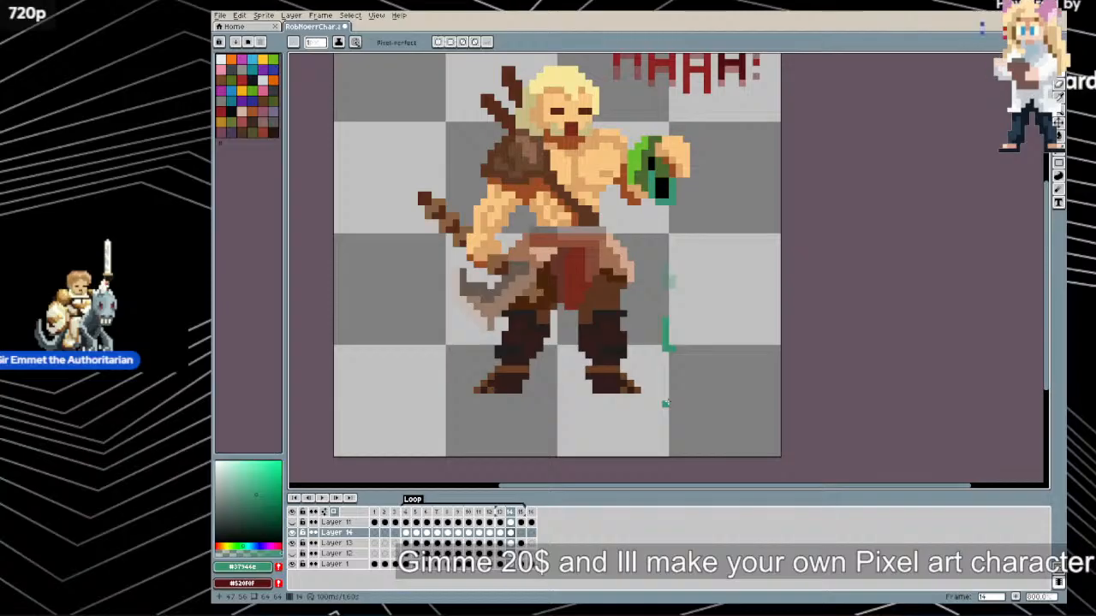
pyautogui.moveTo(665, 320); pyautogui.dragTo(673, 349)
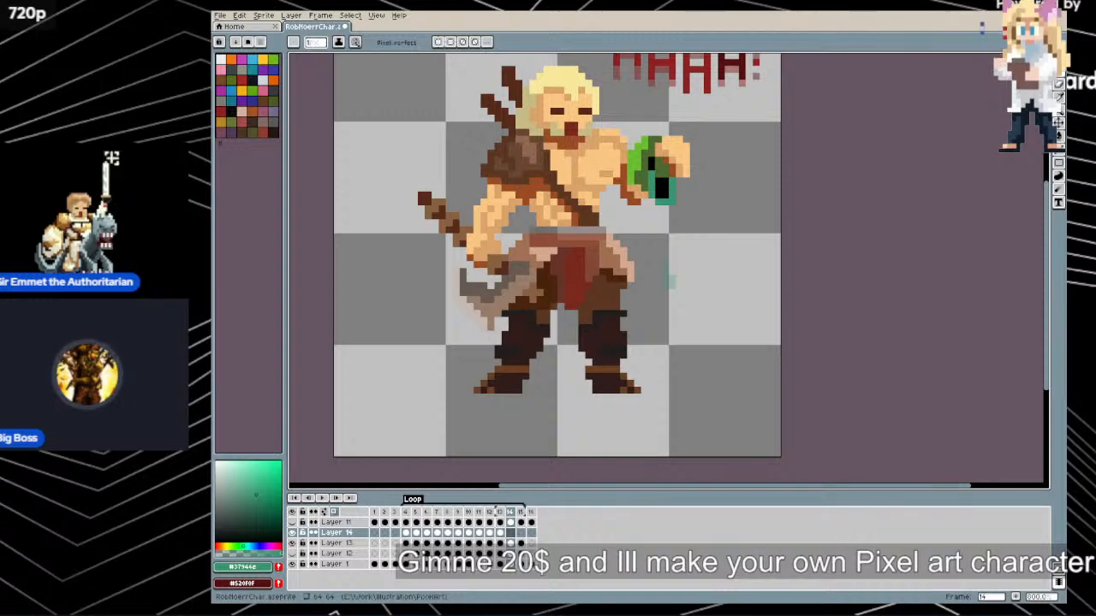
# Clear the second drip's drawings from frames 13 and 12 of Layer 14
pyautogui.click(499, 532)
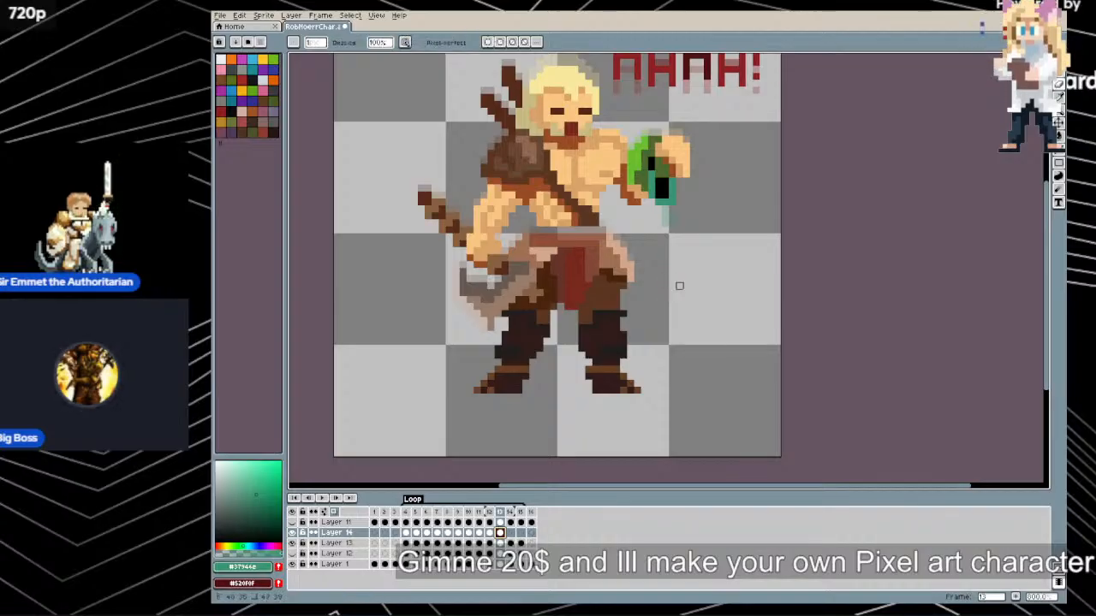
pyautogui.press('b')
pyautogui.press('Left')
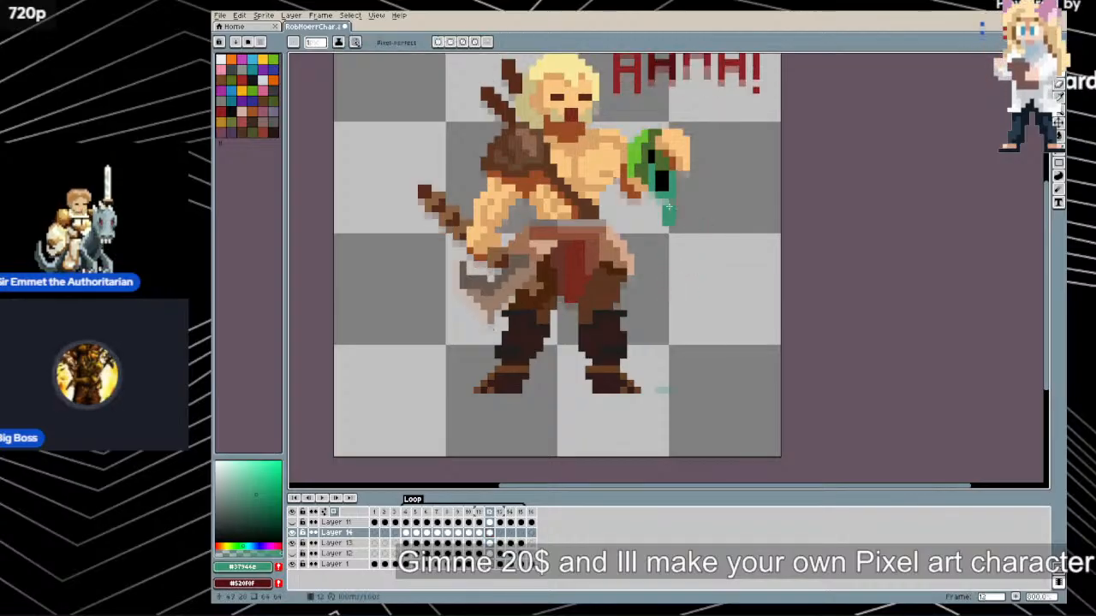
pyautogui.press('Left')
pyautogui.press('Left')
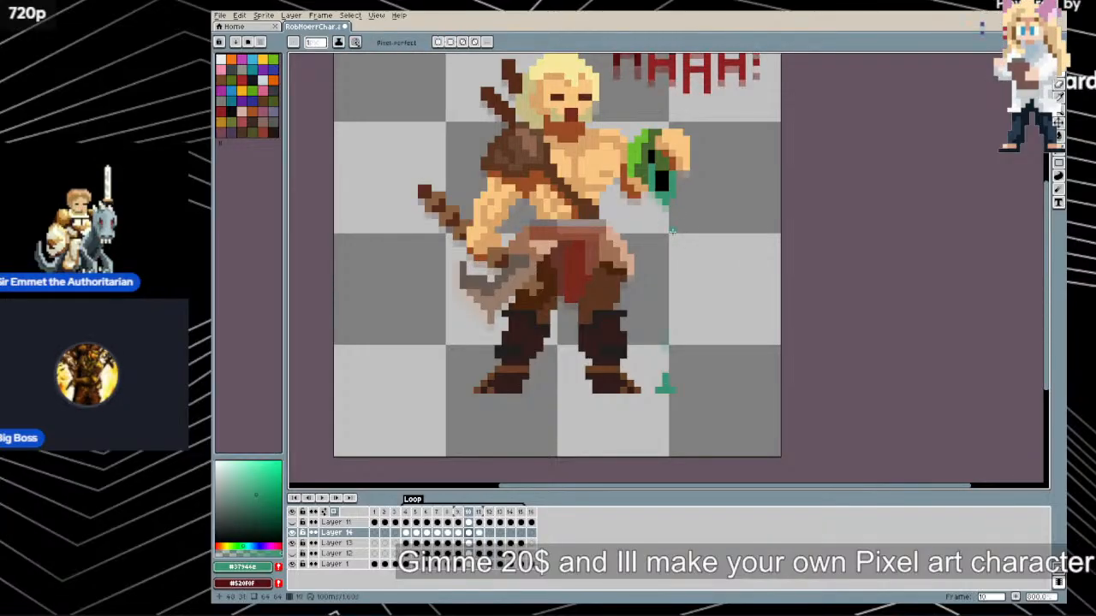
# Examine the drip's motion frame by frame, back to frame 4 and forward again to frame 8
pyautogui.press('Left')
pyautogui.press('Left')
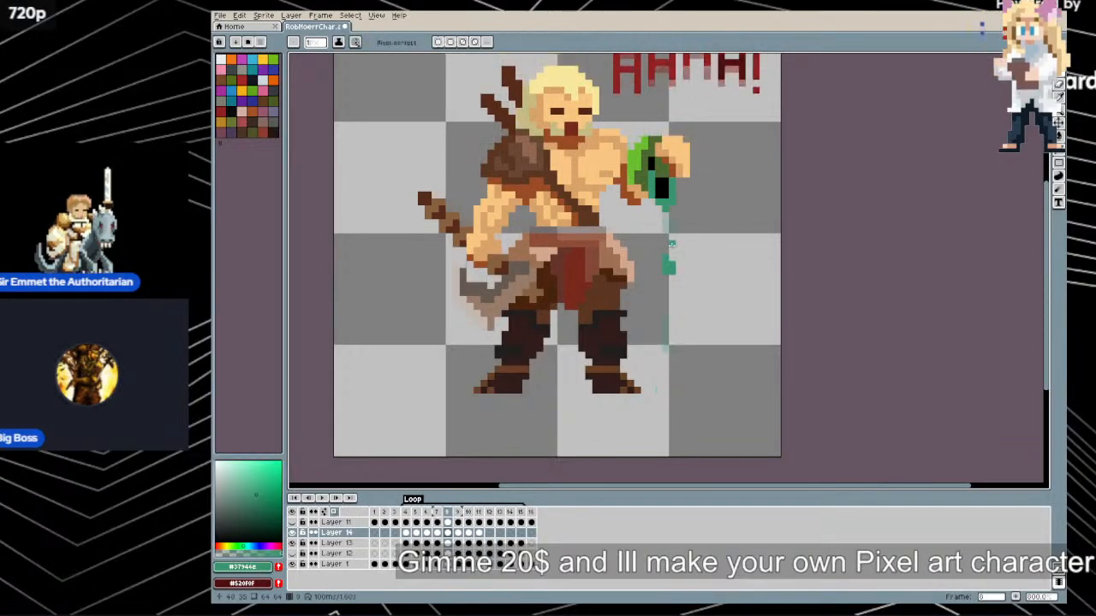
pyautogui.press('Left')
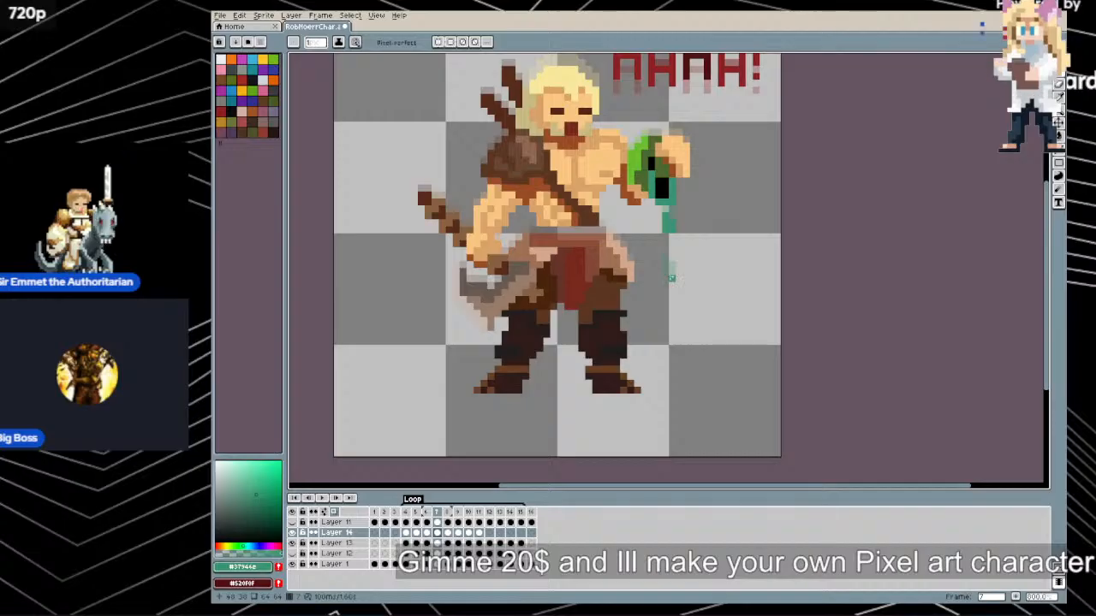
pyautogui.press('Left')
pyautogui.press('Left')
pyautogui.press('Left')
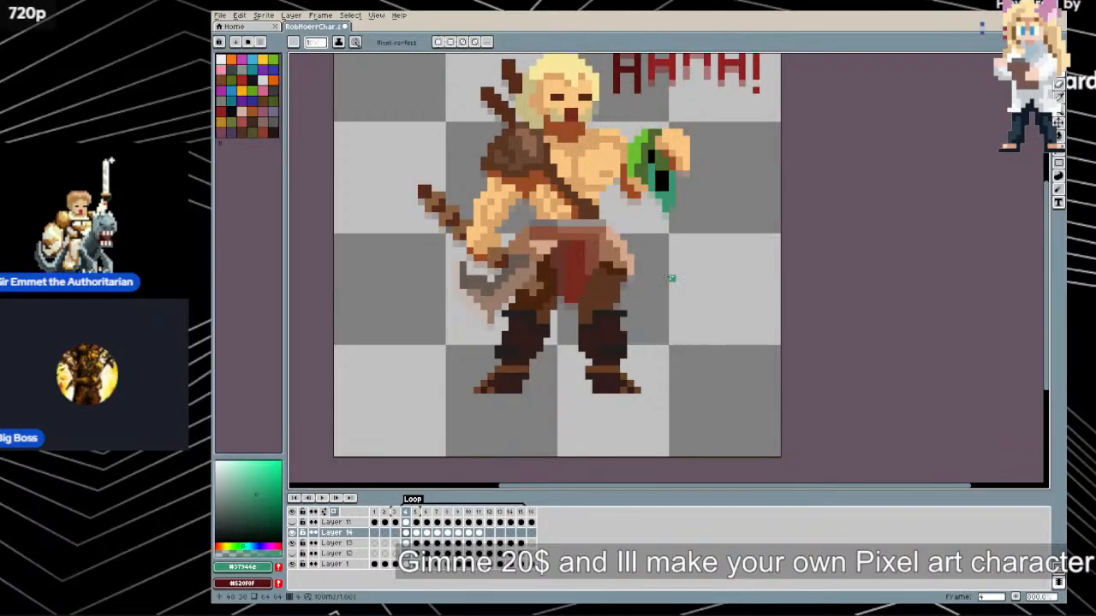
pyautogui.press('Right')
pyautogui.press('Right')
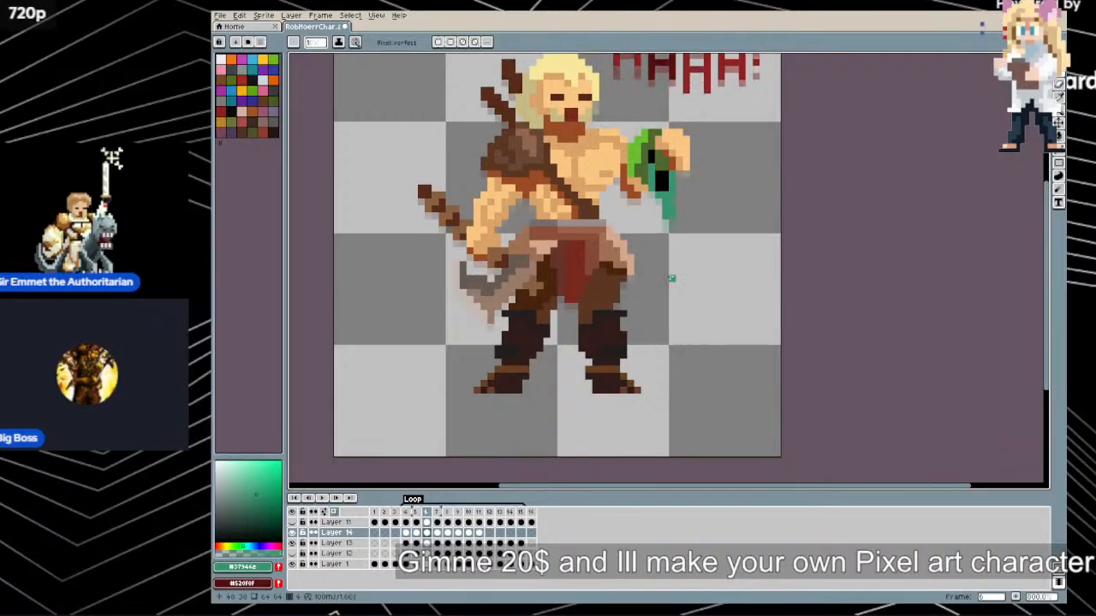
pyautogui.press('Right')
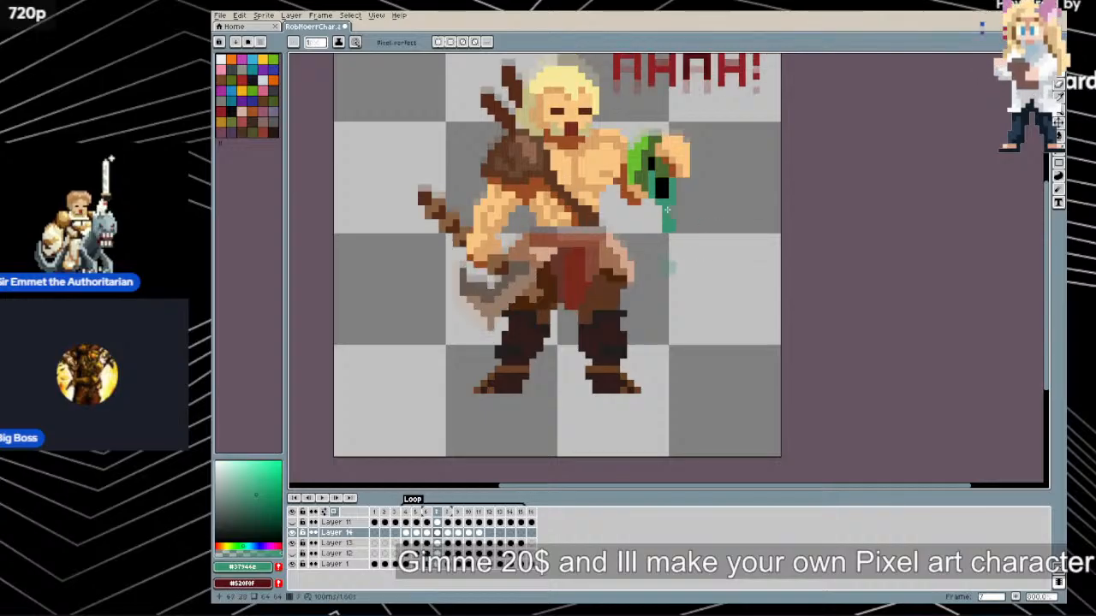
pyautogui.press('Right')
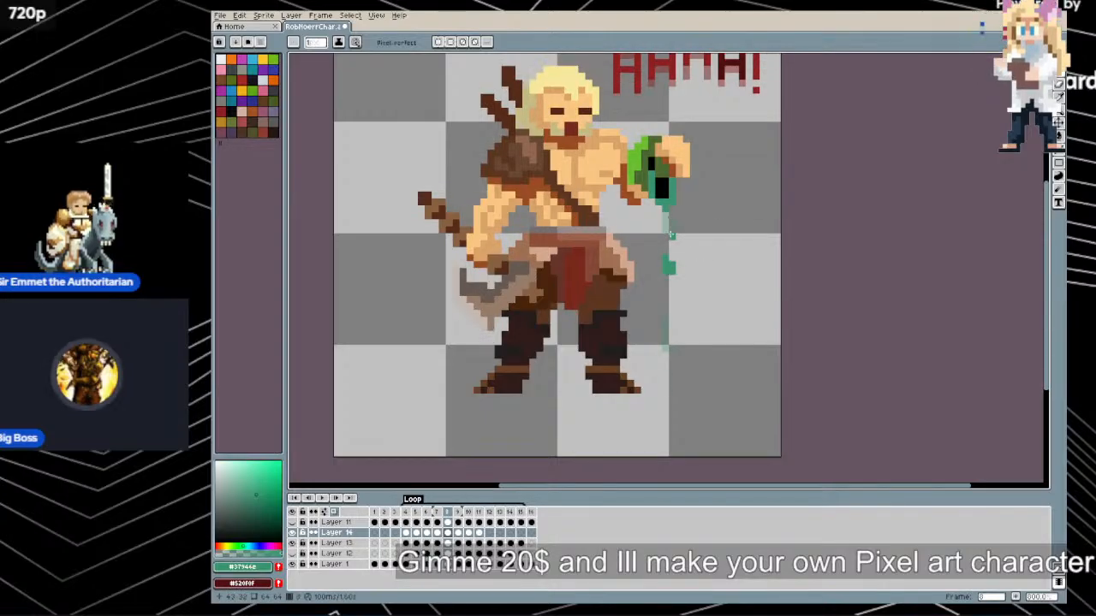
# Add a small trailing droplet below the head in frame 9 and another above the splash in frame 11, comparing the neighbouring frames
pyautogui.press('Right')
pyautogui.press('Right')
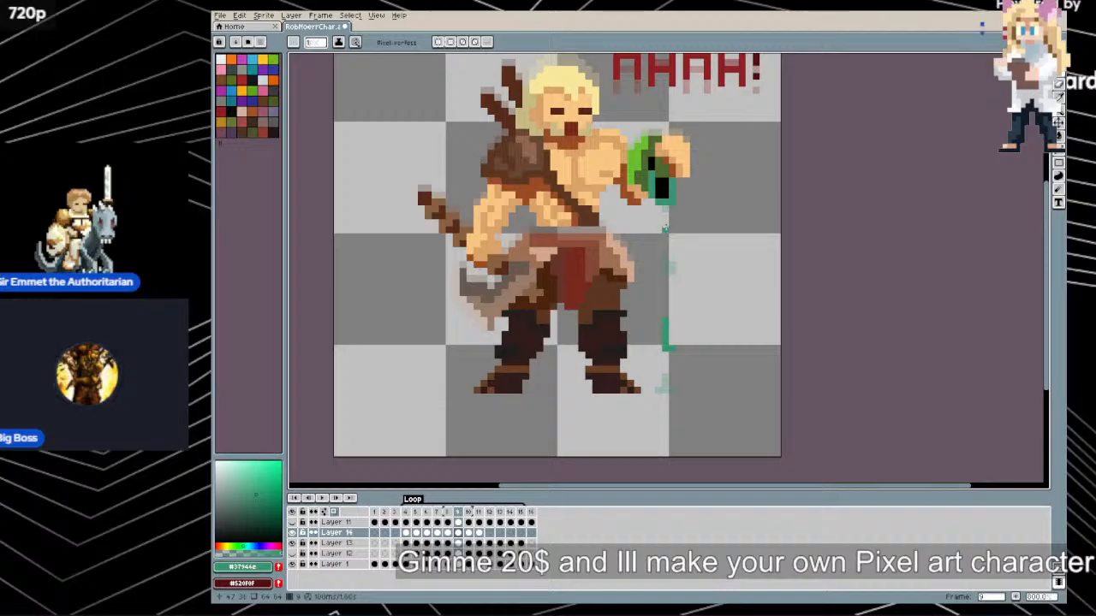
pyautogui.press('Right')
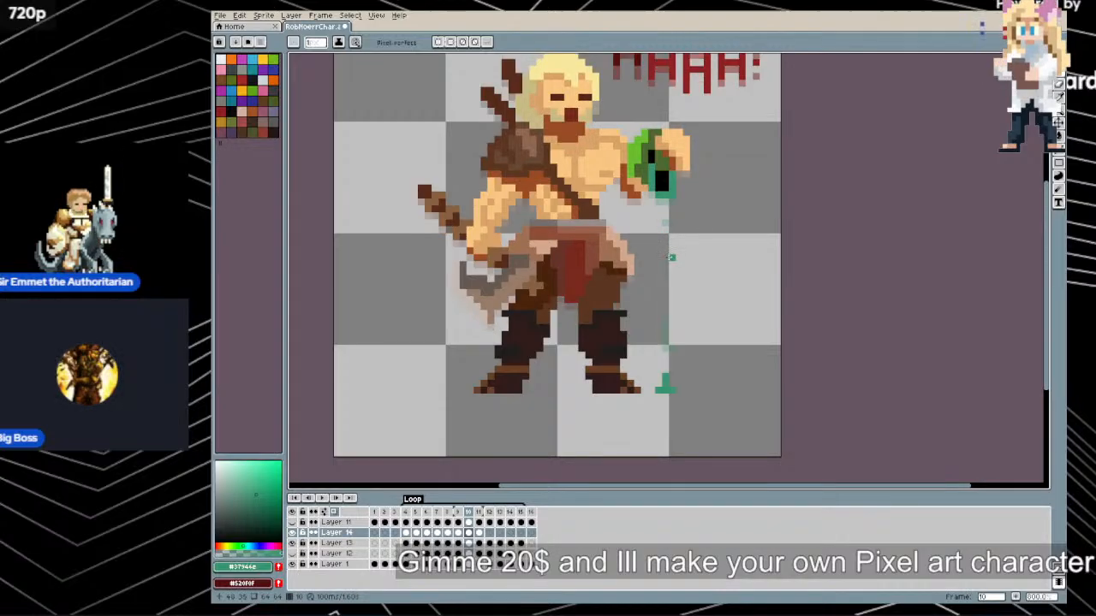
pyautogui.press('Right')
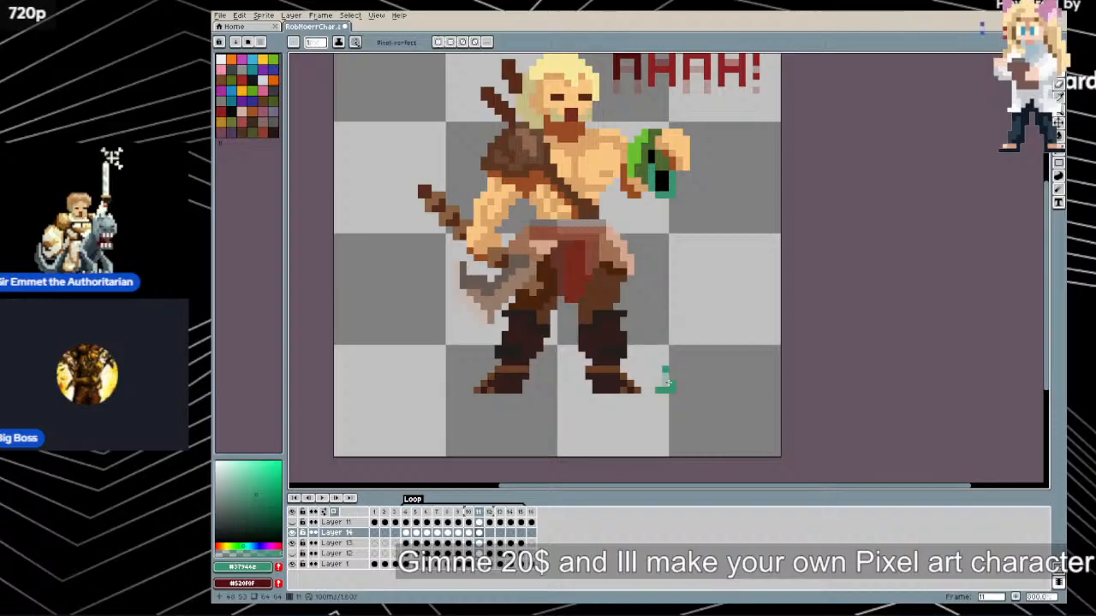
pyautogui.hotkey('ctrl', 'z')
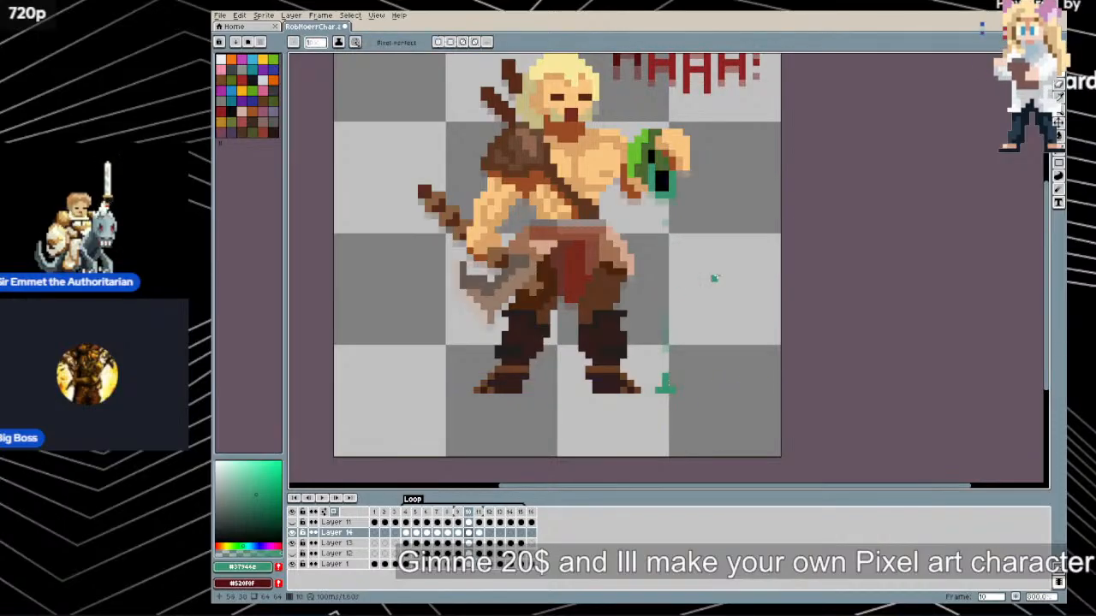
pyautogui.press('Left')
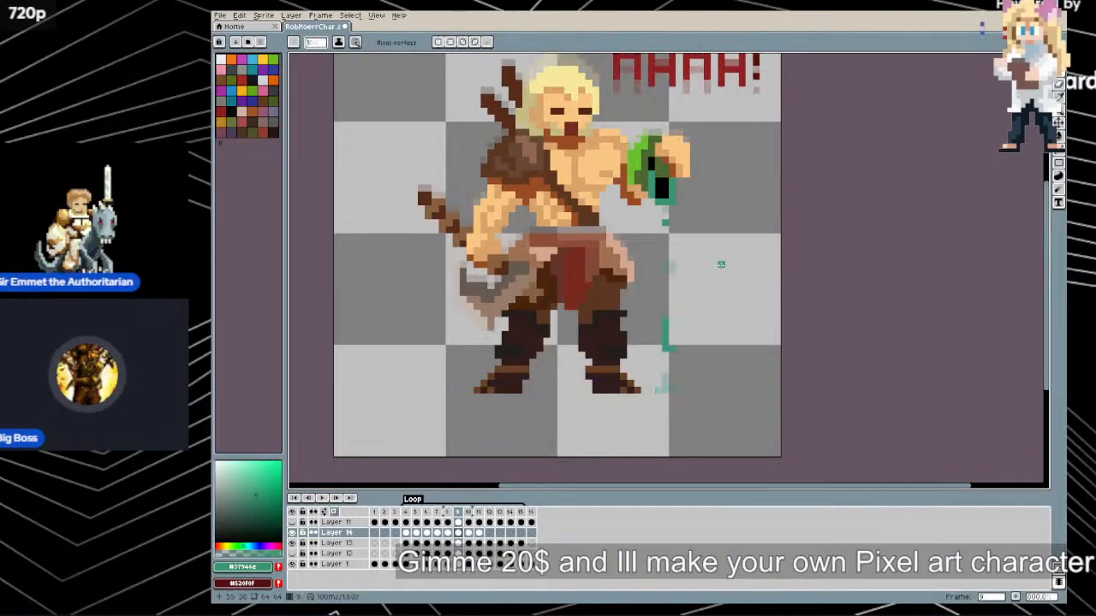
pyautogui.press('Left')
pyautogui.press('Right')
pyautogui.press('Right')
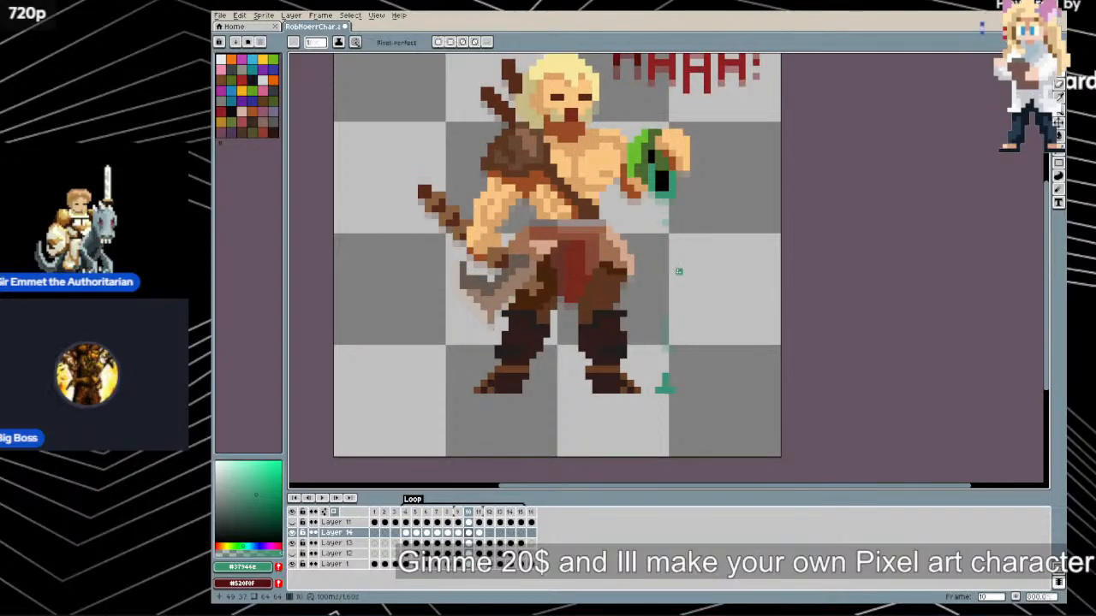
pyautogui.press('Right')
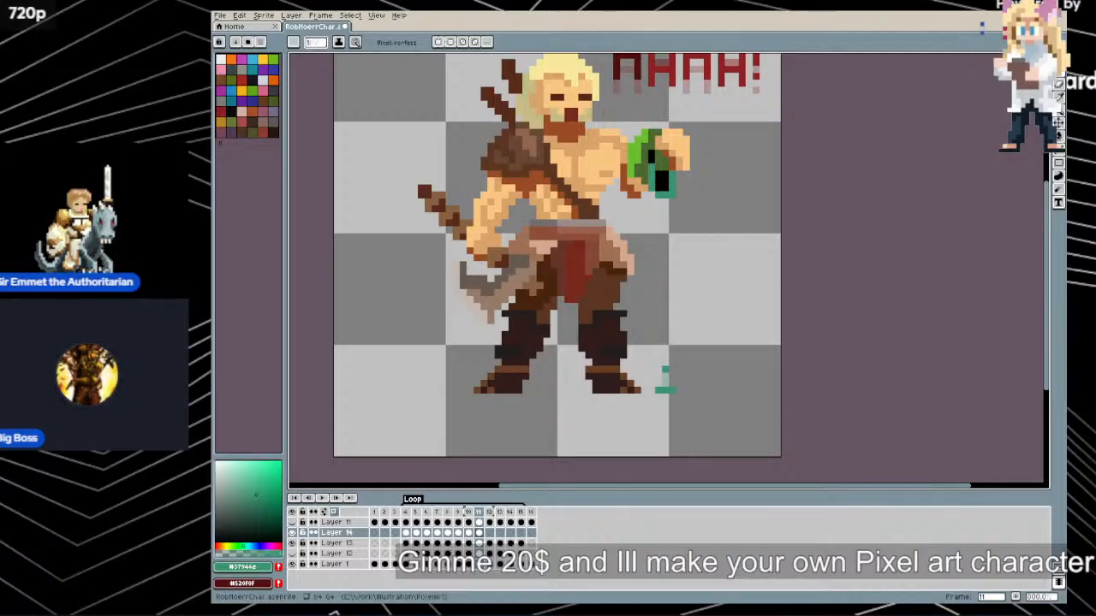
# Draw the teal splash in frame 12 of Layer 14 as a shallow puddle spreading wider beside the foot, with its upper row filled
pyautogui.press('Right')
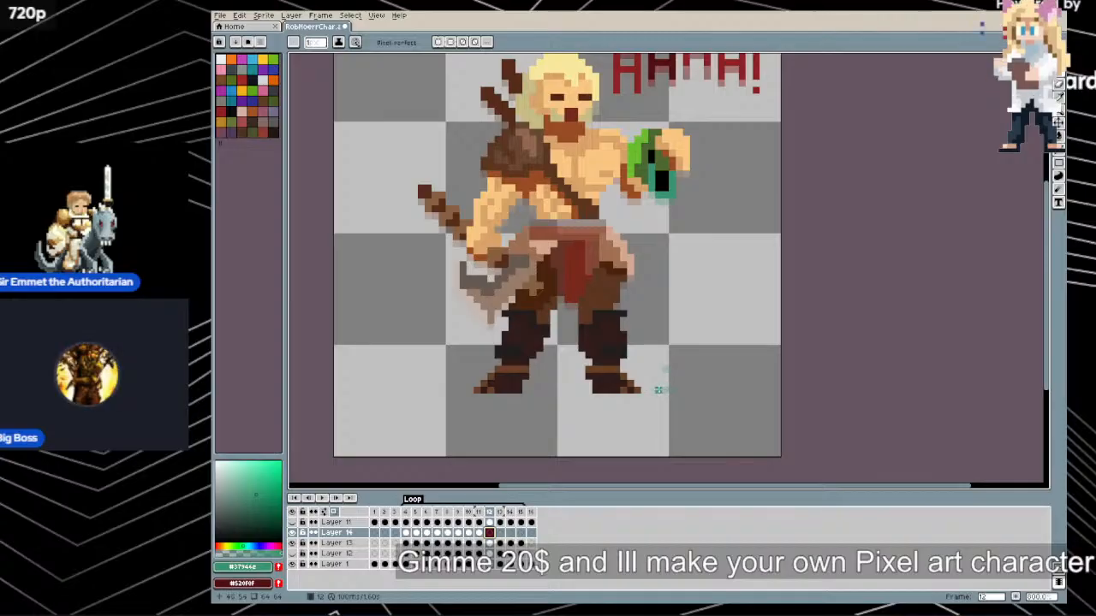
pyautogui.moveTo(657, 389); pyautogui.dragTo(668, 389)
pyautogui.click(673, 389)
pyautogui.click(679, 383)
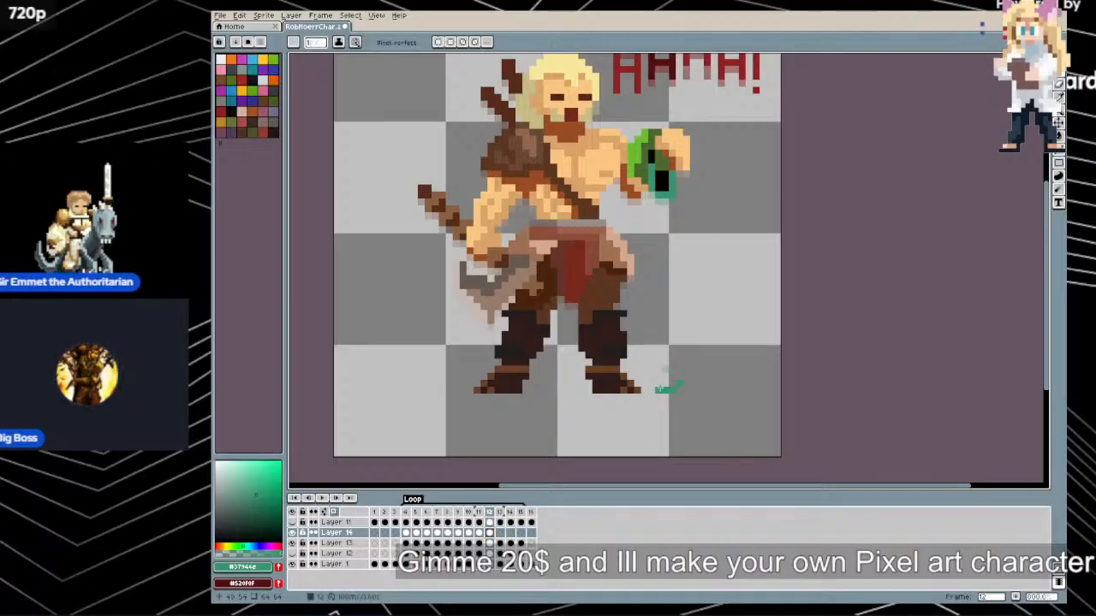
pyautogui.click(652, 384)
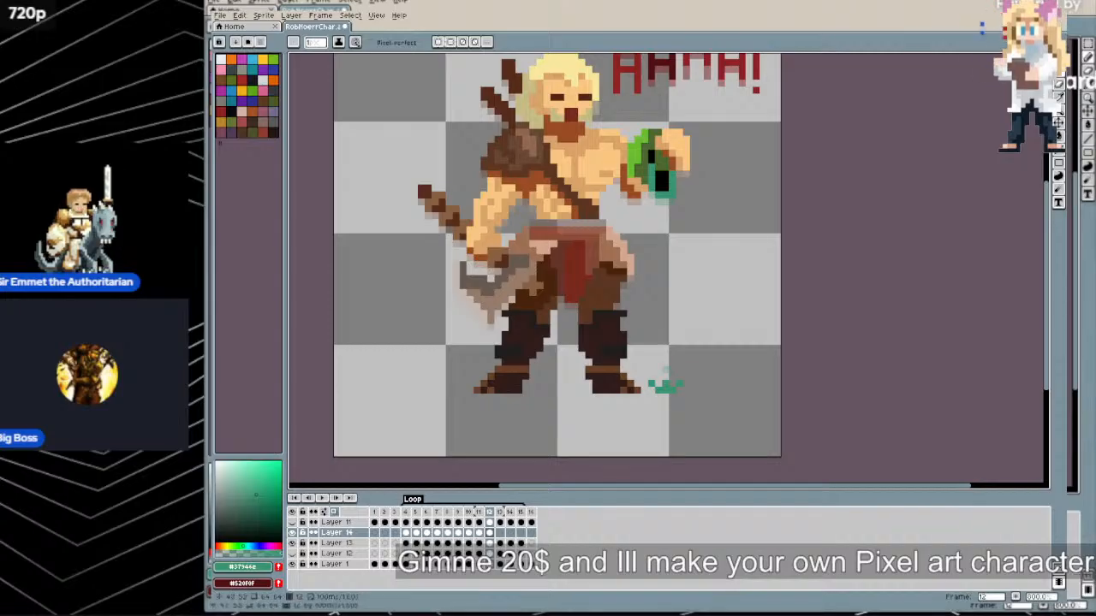
pyautogui.moveTo(658, 383); pyautogui.dragTo(666, 383)
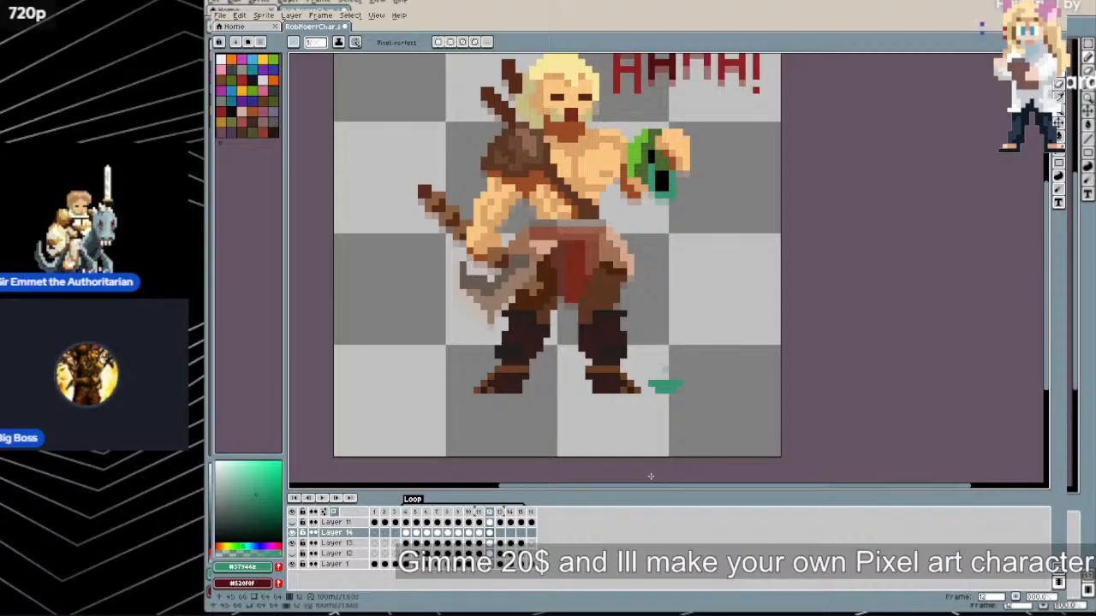
# Play back the loop from frame 4 with the whole character in view to check the drip and splash
pyautogui.click(407, 522)
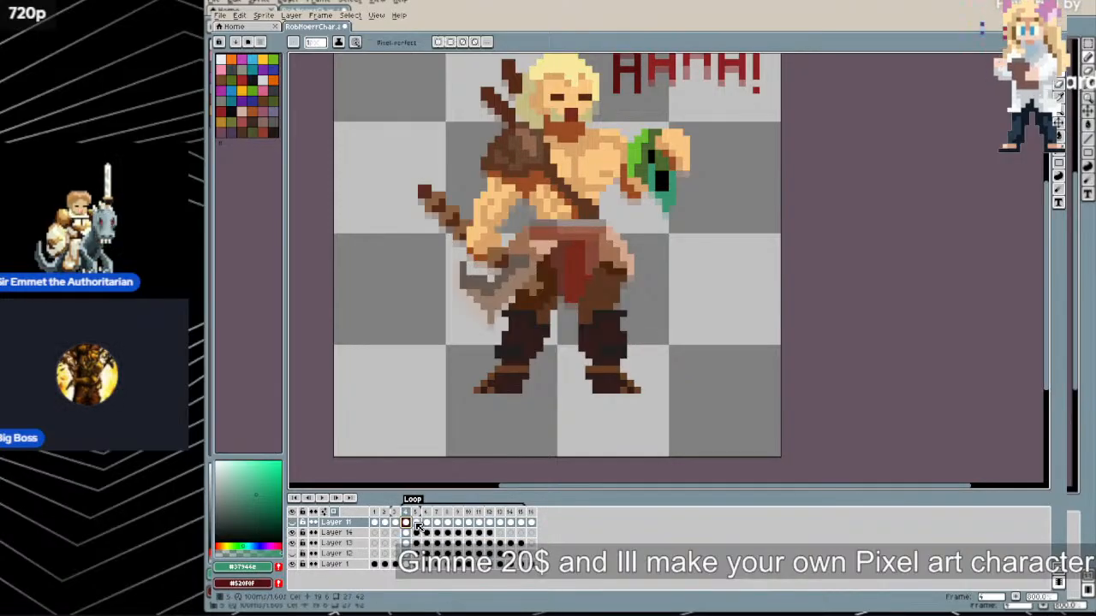
pyautogui.moveTo(671, 291); pyautogui.dragTo(660, 353)
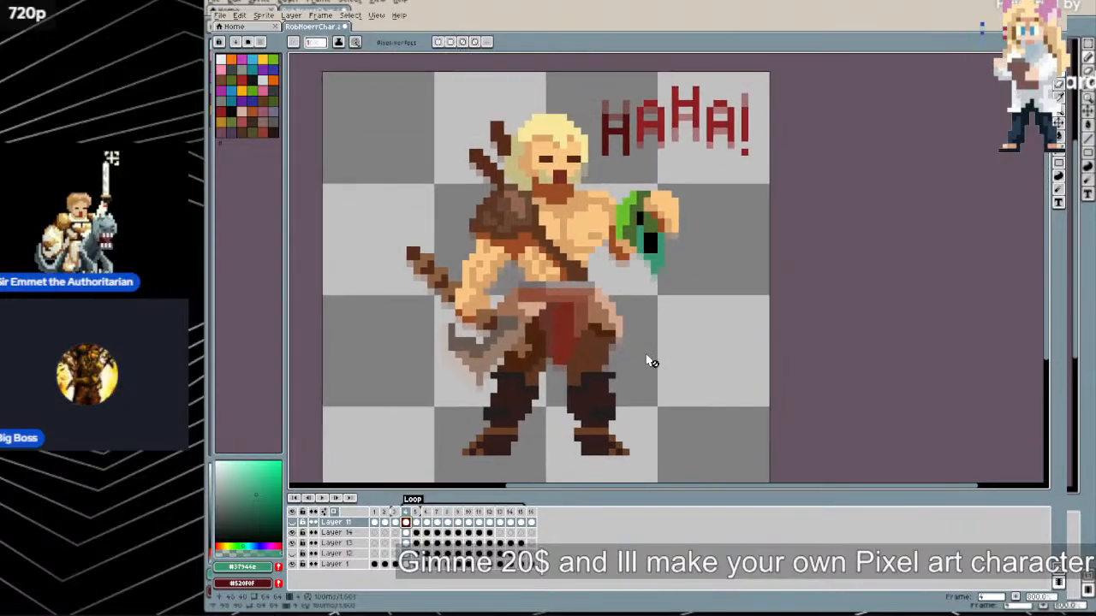
pyautogui.click(323, 498)
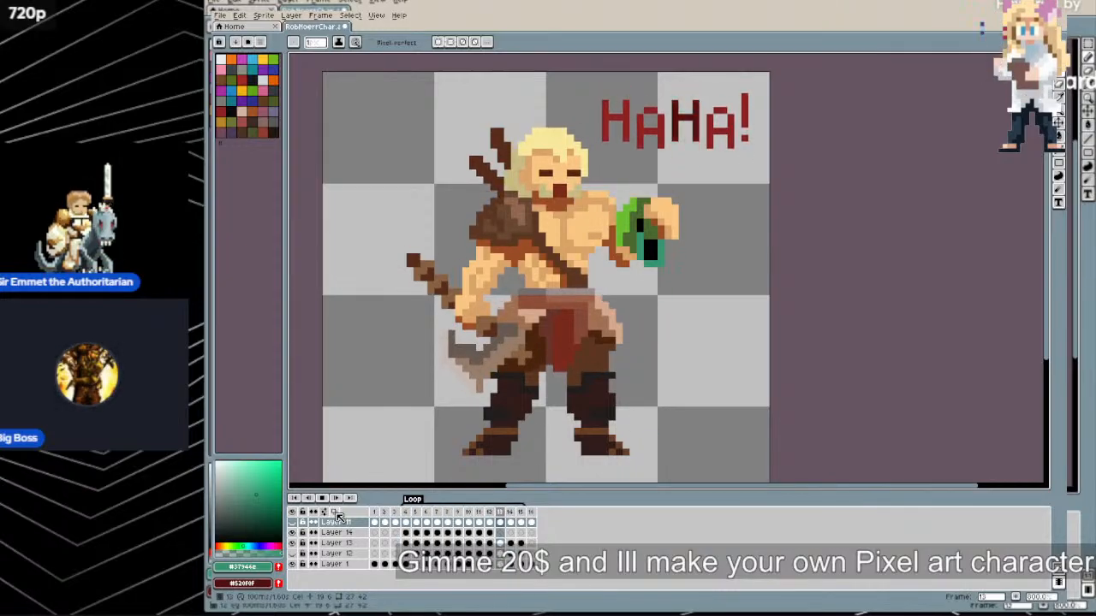
pyautogui.press('Return')
pyautogui.keyDown('alt'); pyautogui.click(582, 266); pyautogui.keyUp('alt')
pyautogui.click(581, 267)
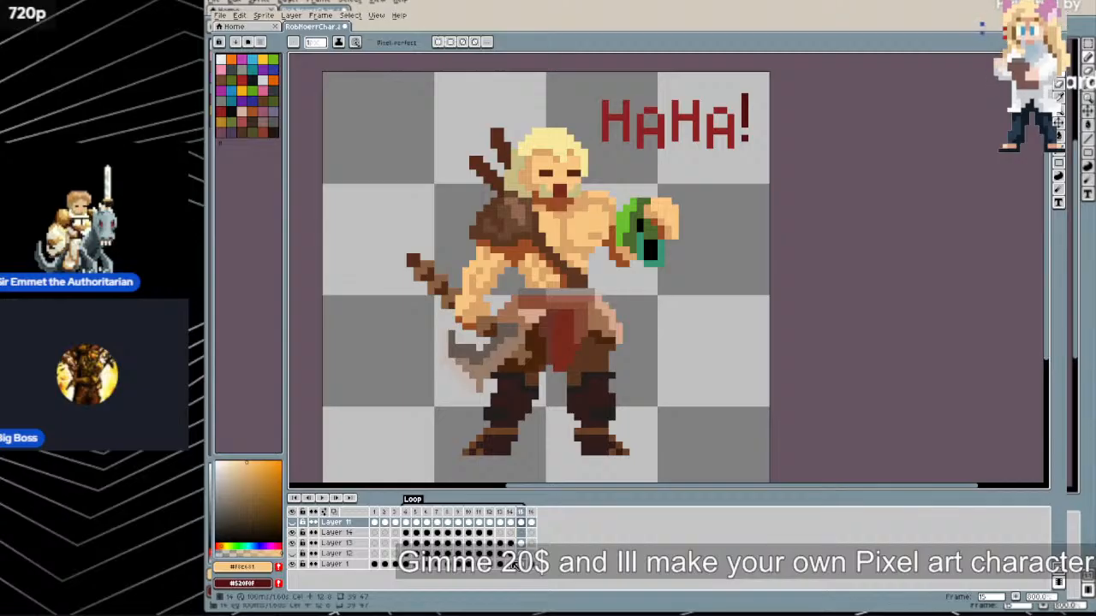
pyautogui.click(324, 498)
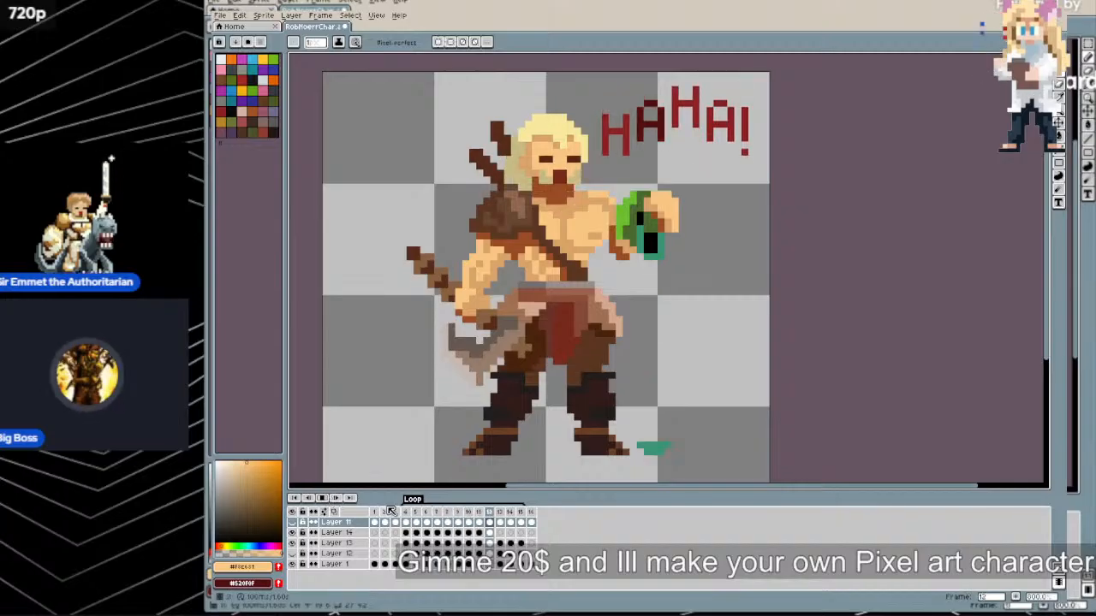
# Draw a thinner, shrinking teal puddle beside the foot in frame 13 of Layer 14, using onion skin and teal sampled from the head
pyautogui.click(501, 533)
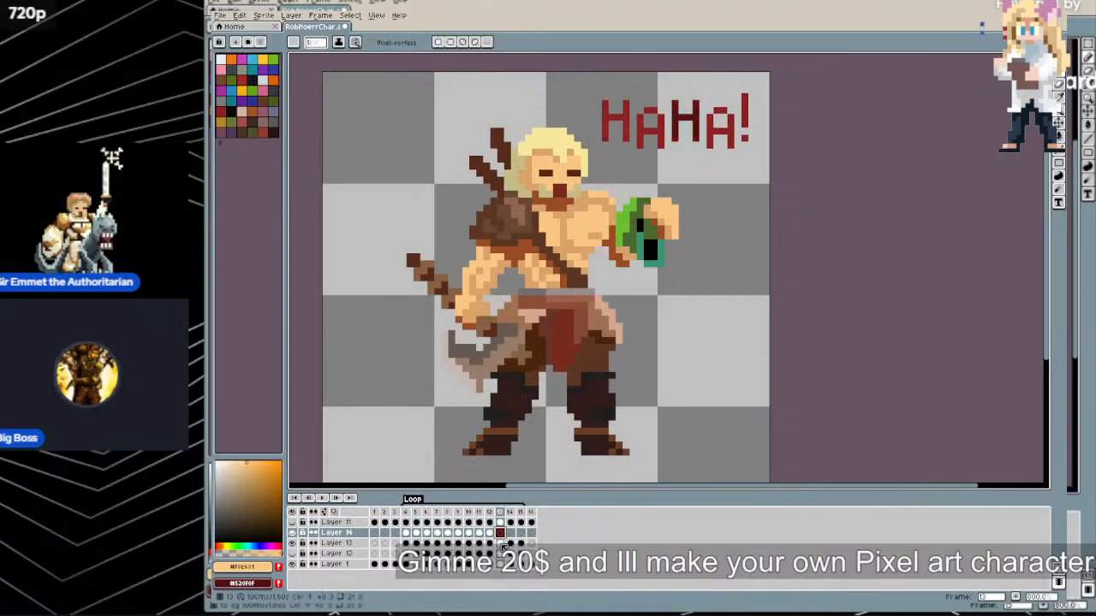
pyautogui.click(334, 512)
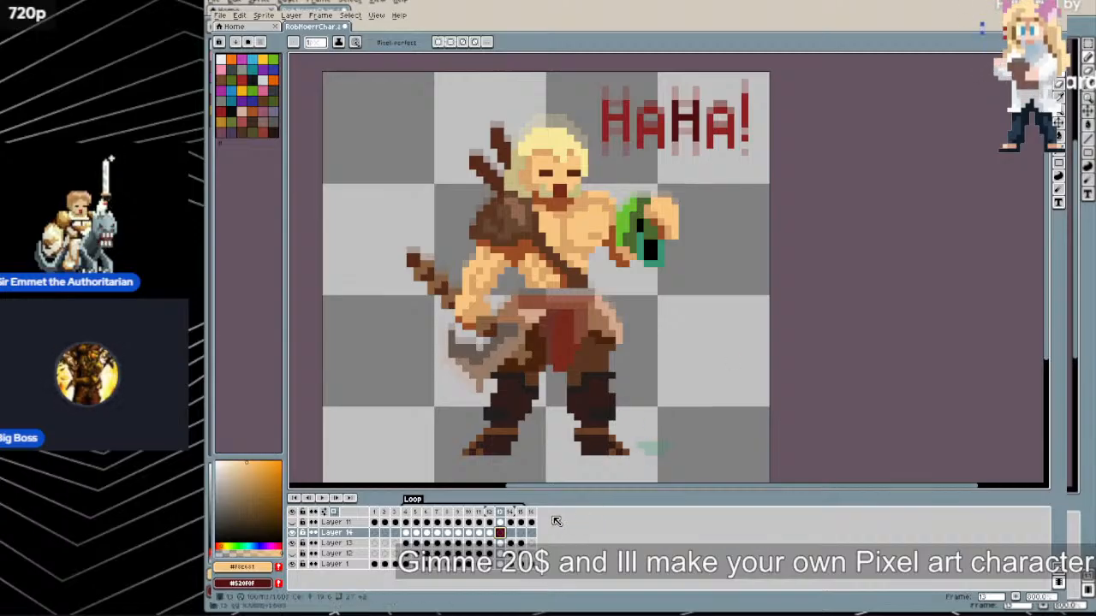
pyautogui.keyDown('alt'); pyautogui.click(652, 260); pyautogui.keyUp('alt')
pyautogui.moveTo(647, 451); pyautogui.dragTo(655, 451)
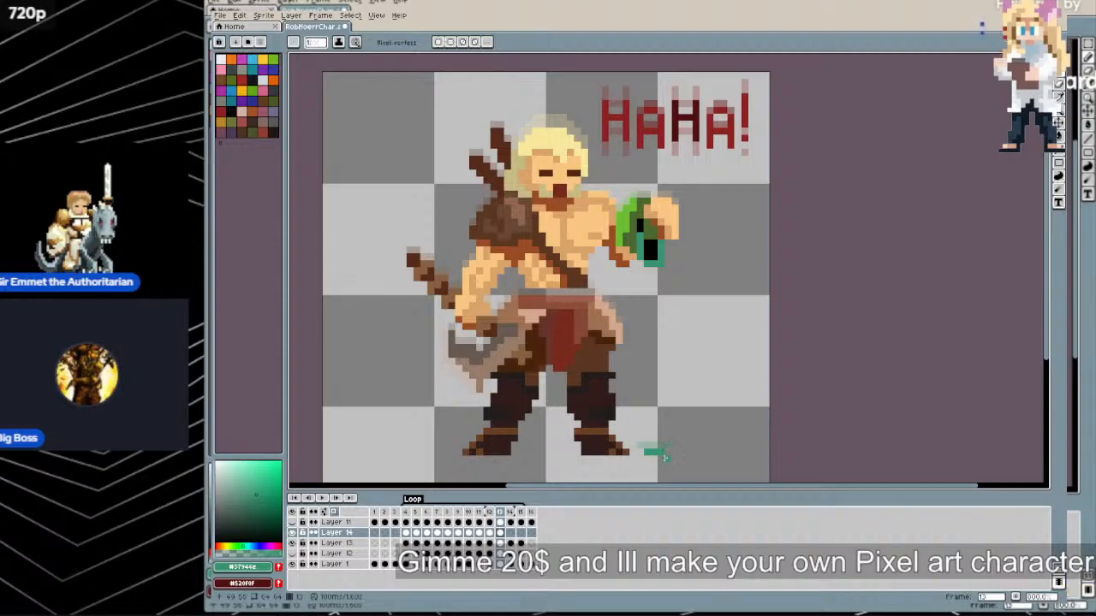
# Try extending the tips of the curved teal splash outward and upward in frame 13 of Layer 14, undoing the extra strokes
pyautogui.moveTo(651, 446); pyautogui.dragTo(630, 444)
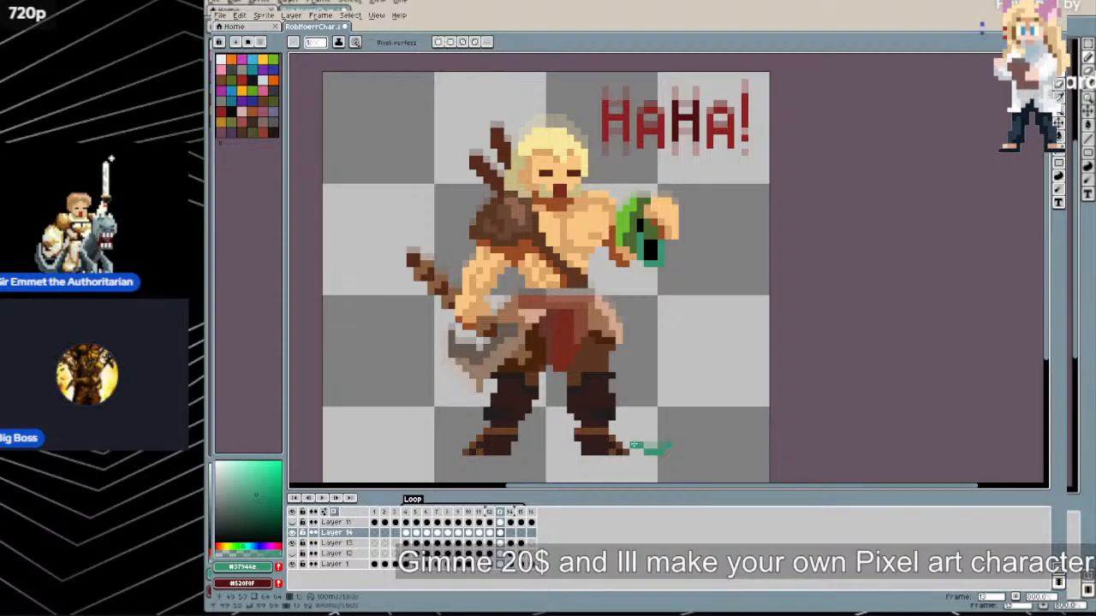
pyautogui.hotkey('ctrl', 'z')
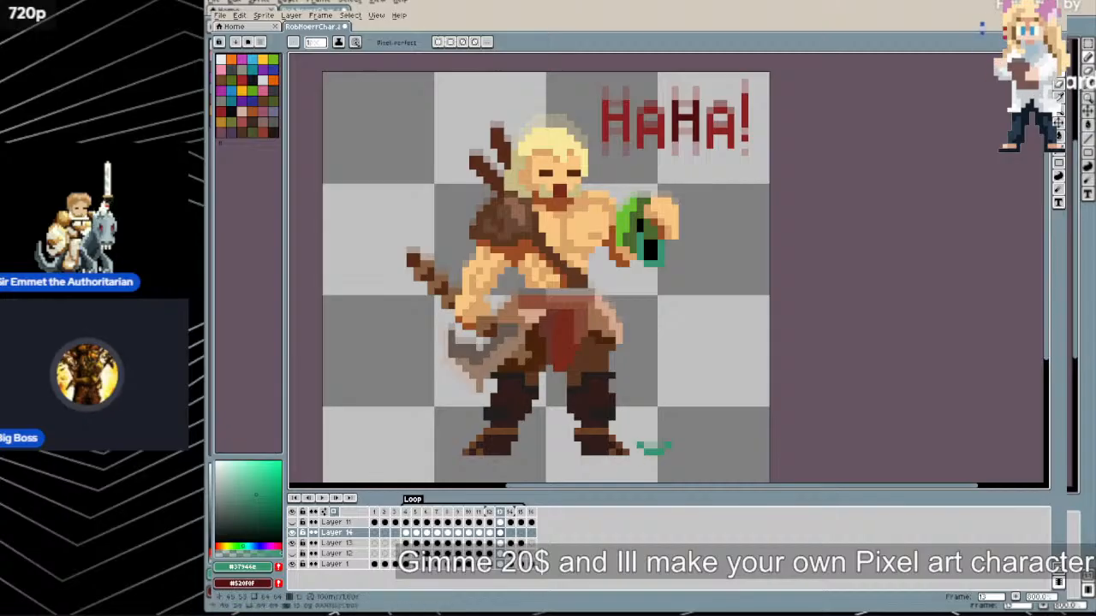
pyautogui.moveTo(675, 438); pyautogui.dragTo(674, 445)
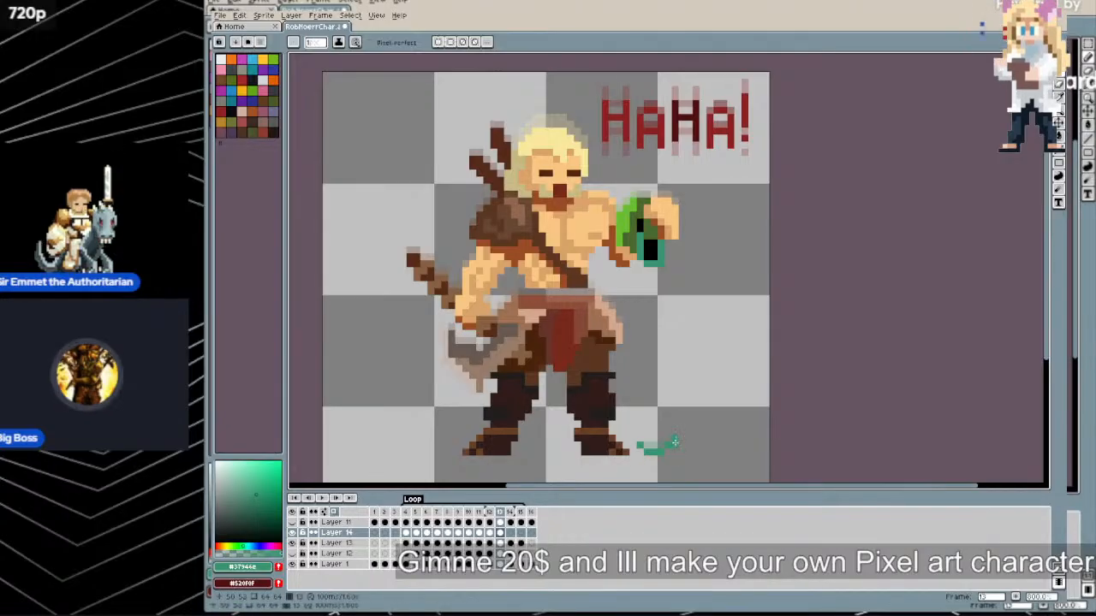
pyautogui.hotkey('ctrl', 'z')
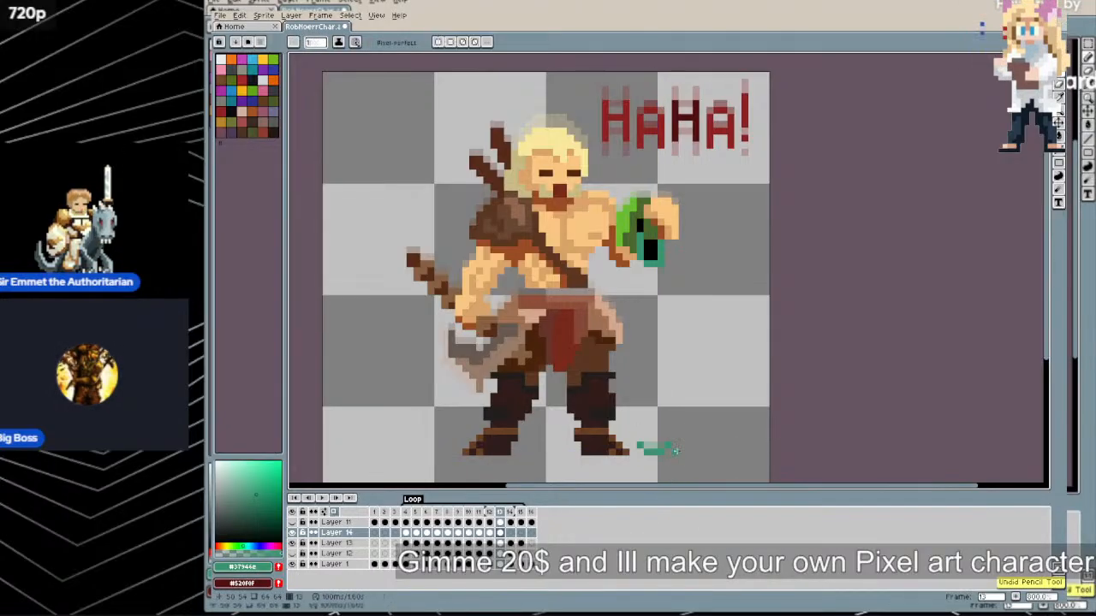
pyautogui.hotkey('ctrl', 'z')
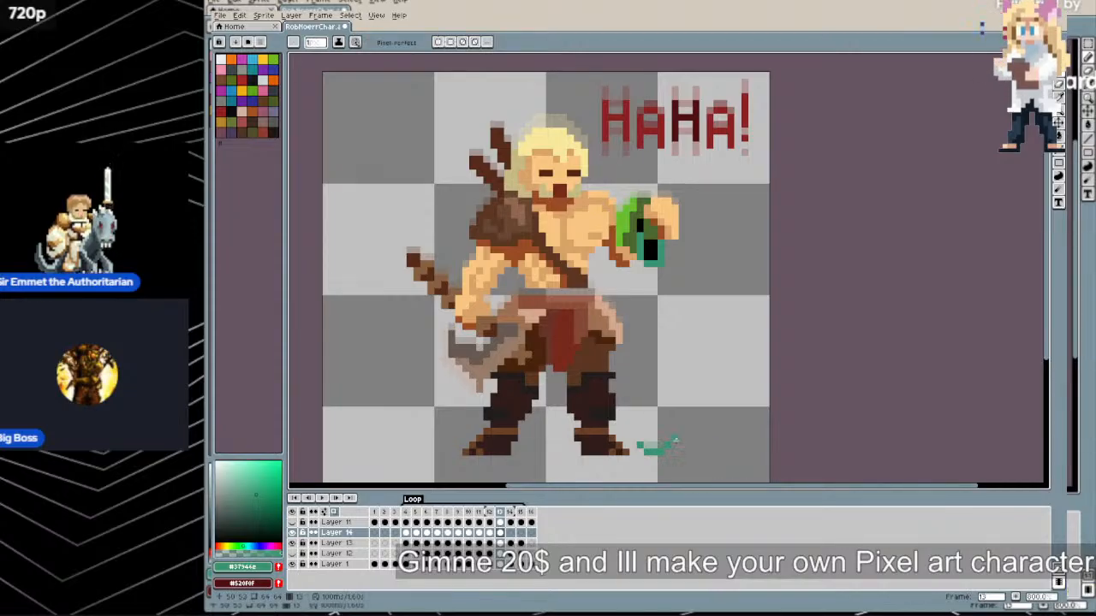
pyautogui.hotkey('ctrl', 'z')
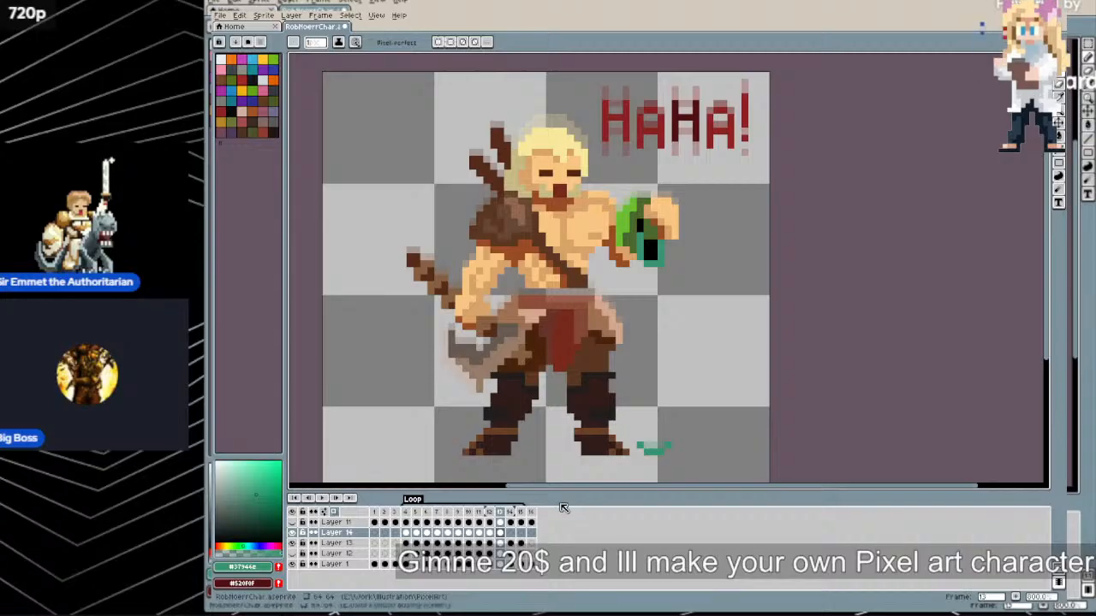
# Draw a short splash base with two side droplets in Layer 14, airborne in frame 14 and on the ground in frame 15
pyautogui.click(511, 533)
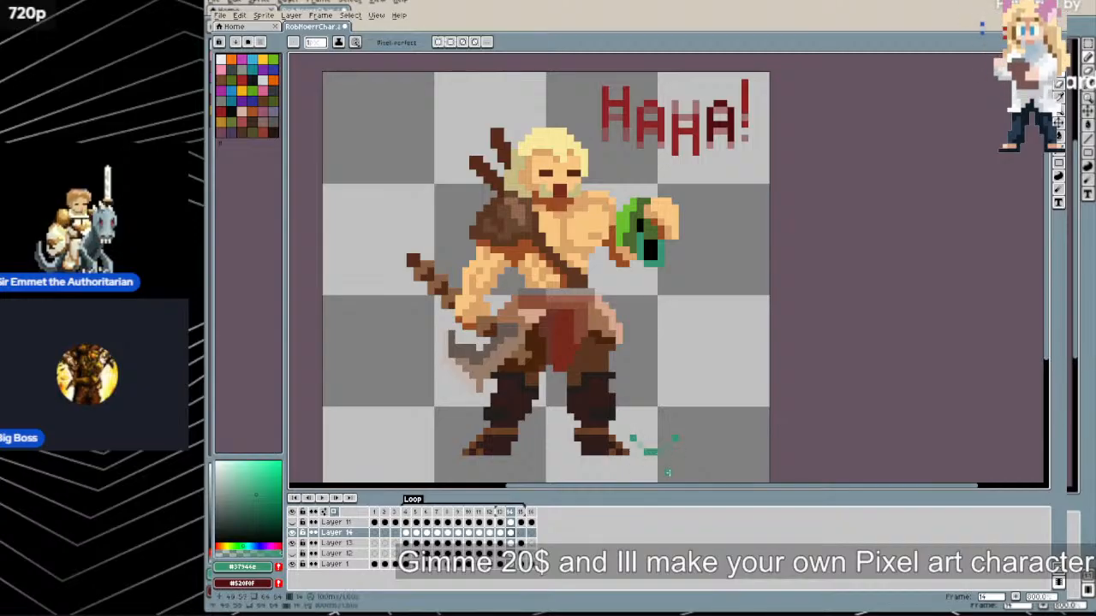
pyautogui.press('Right')
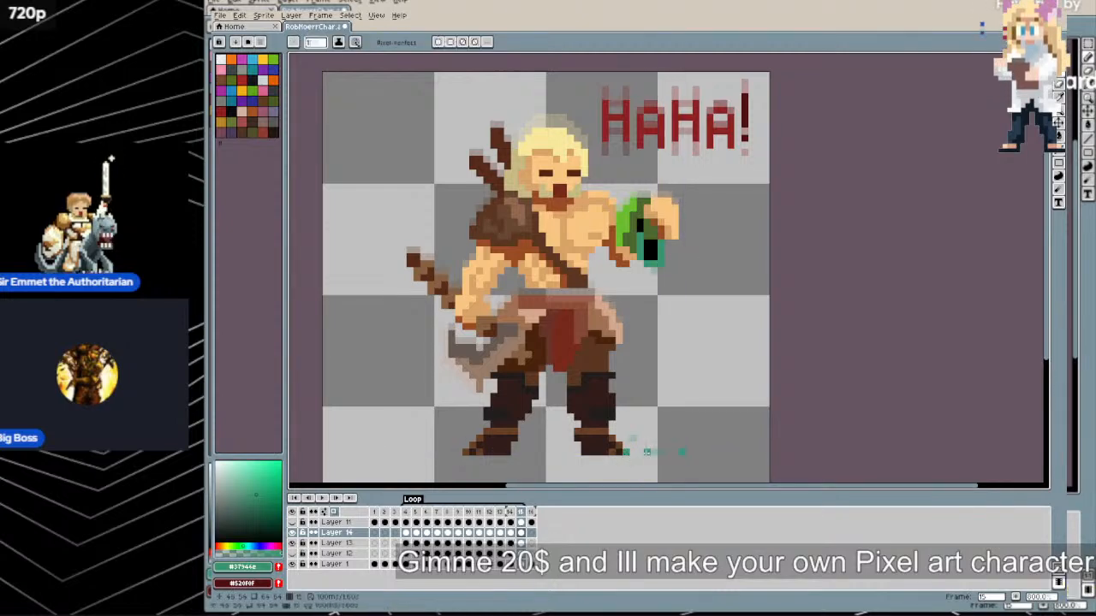
pyautogui.click(330, 500)
# Step back and forth through frames 11 to 14 of Layer 14 to compare how the splash develops
pyautogui.click(500, 532)
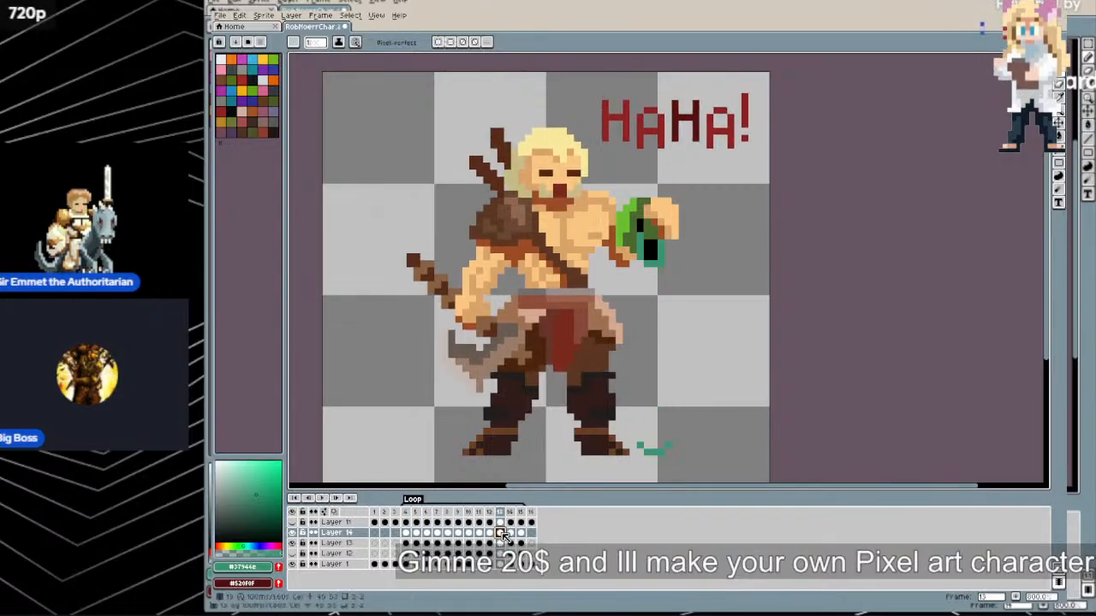
pyautogui.press('Left')
pyautogui.press('Left')
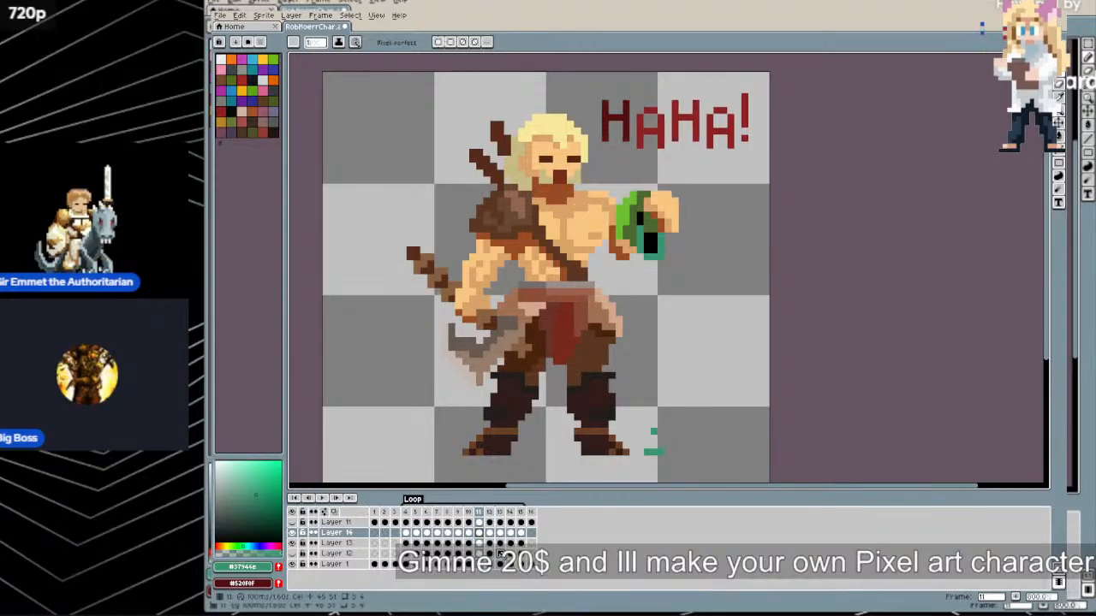
pyautogui.press('Right')
pyautogui.press('Right')
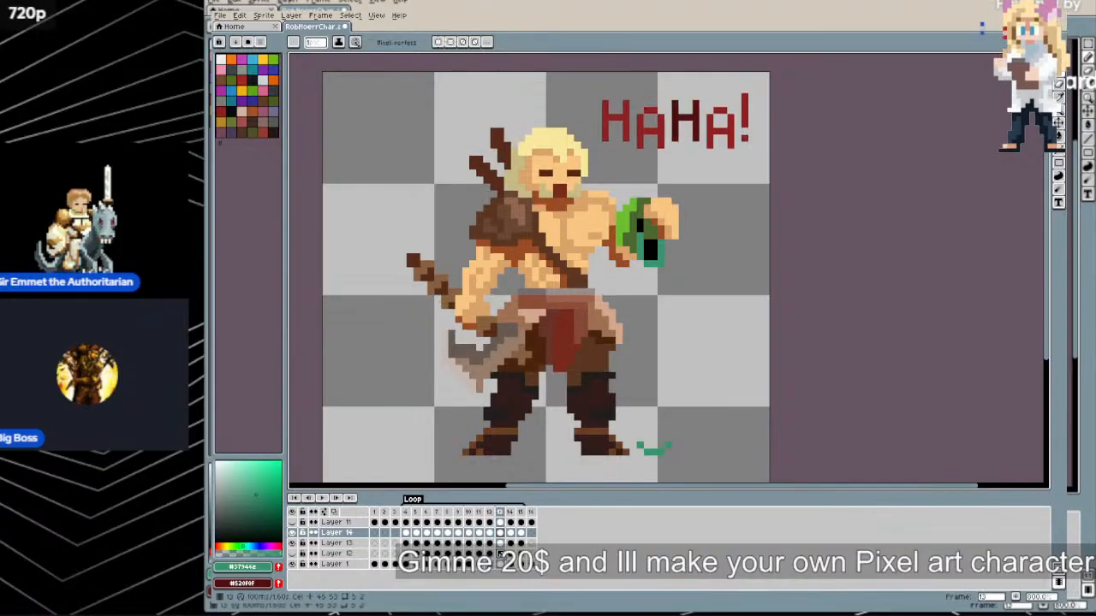
pyautogui.press('Right')
pyautogui.press('Left')
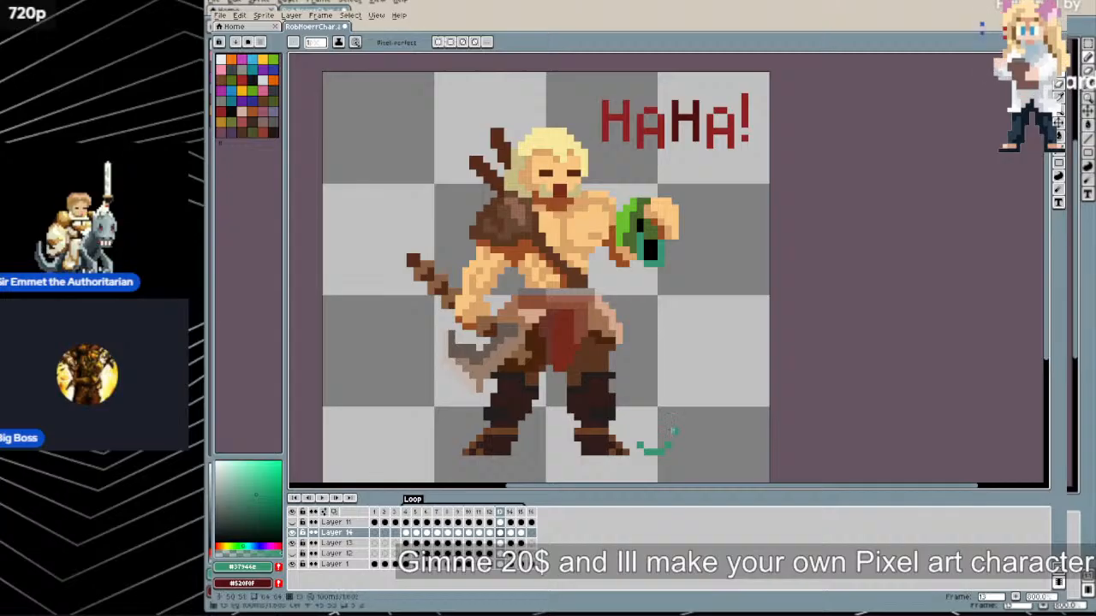
# Redraw the Layer 14 splash with airborne side droplets in frame 13 and ground-level droplets in frame 14, and clear frame 15
pyautogui.click(293, 522)
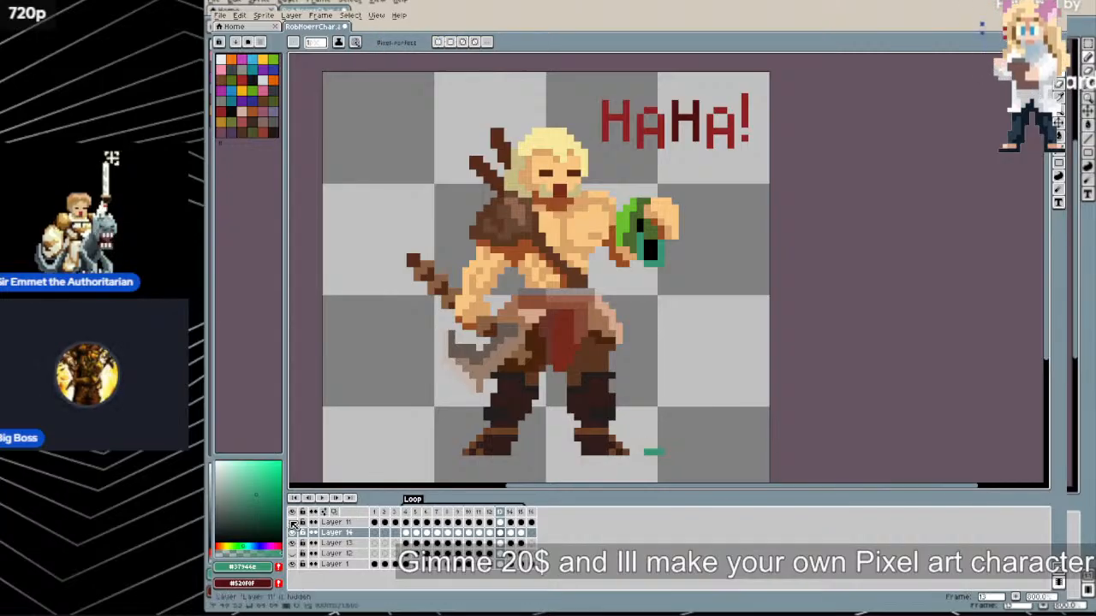
pyautogui.press('Right')
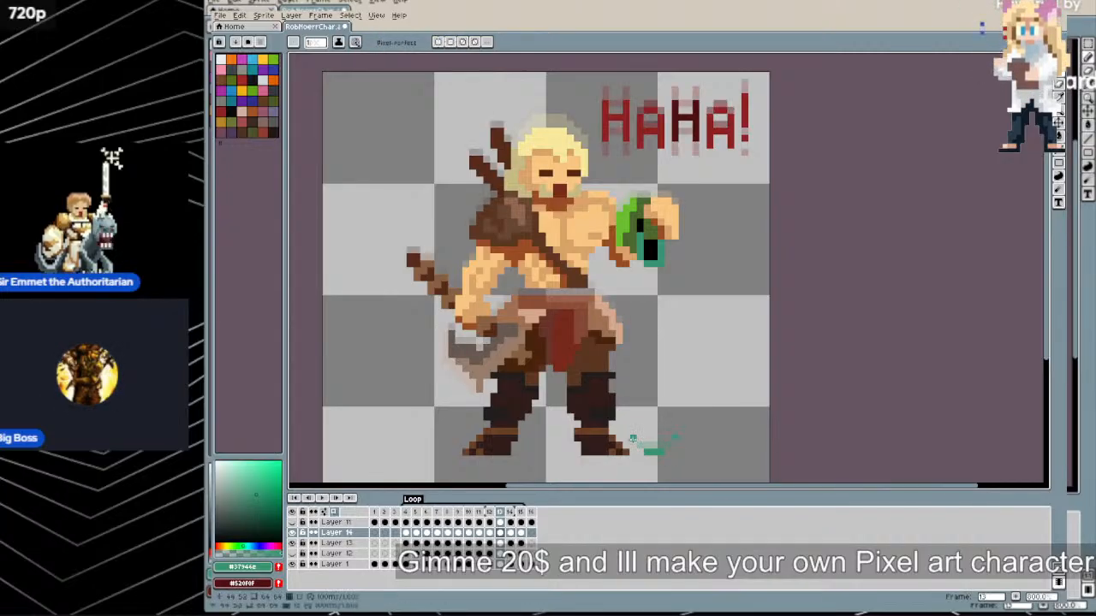
pyautogui.press('Right')
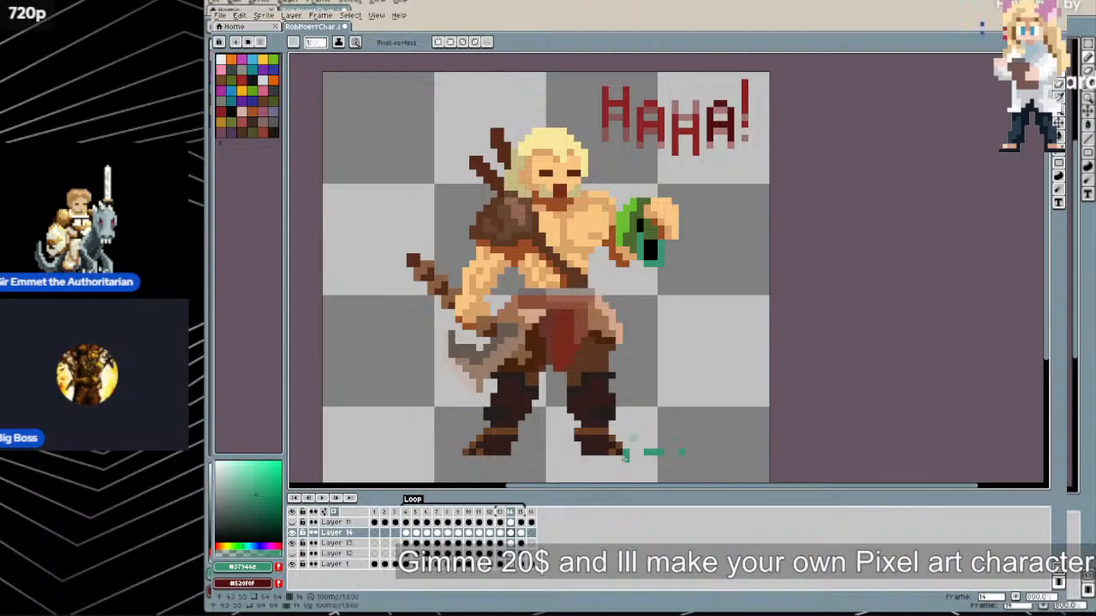
pyautogui.press('Right')
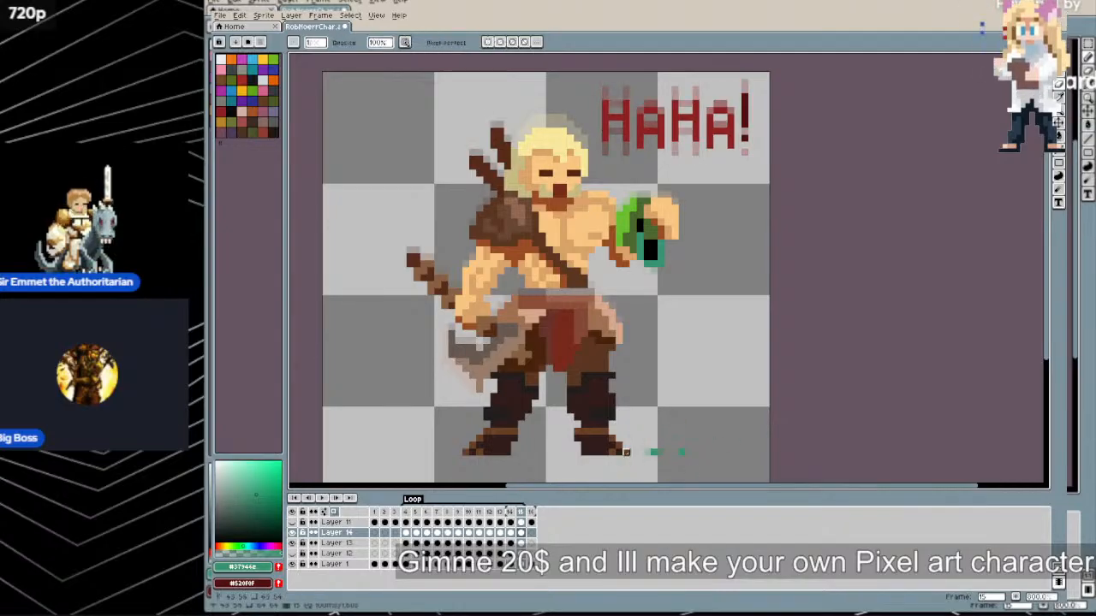
# Play back the loop and compare the Layer 14 cels in frames 11 to 14 to judge the splash timing
pyautogui.click(322, 498)
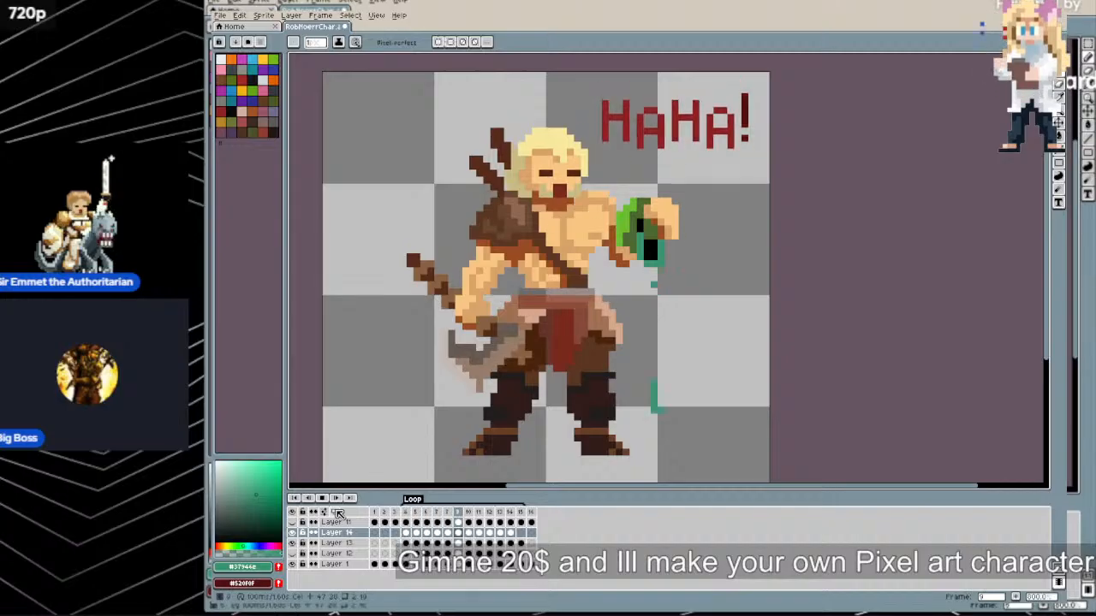
pyautogui.click(327, 499)
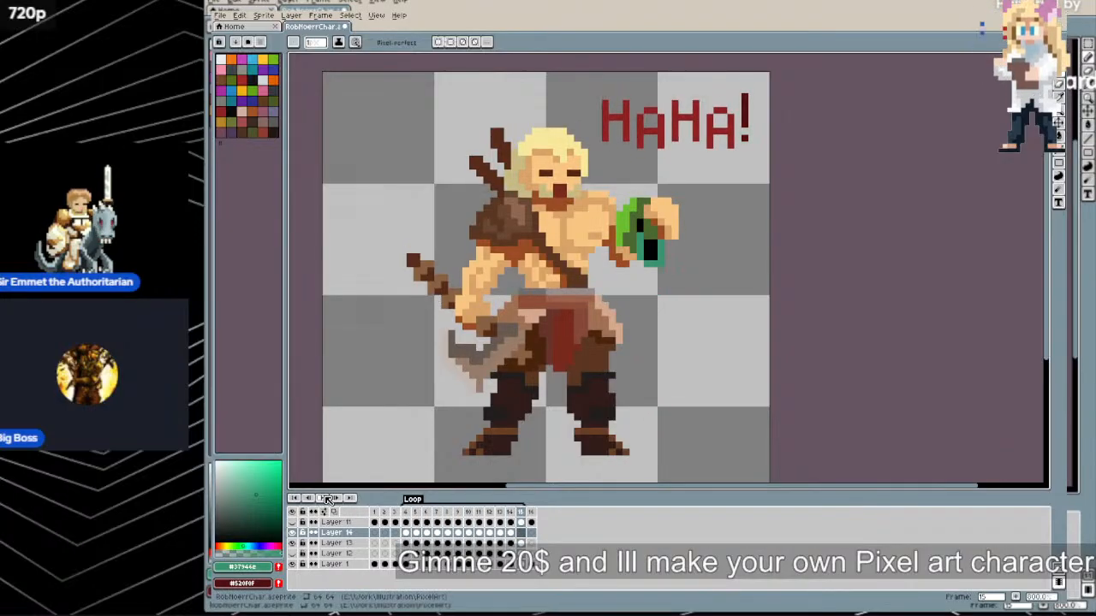
pyautogui.doubleClick(492, 533)
pyautogui.click(479, 532)
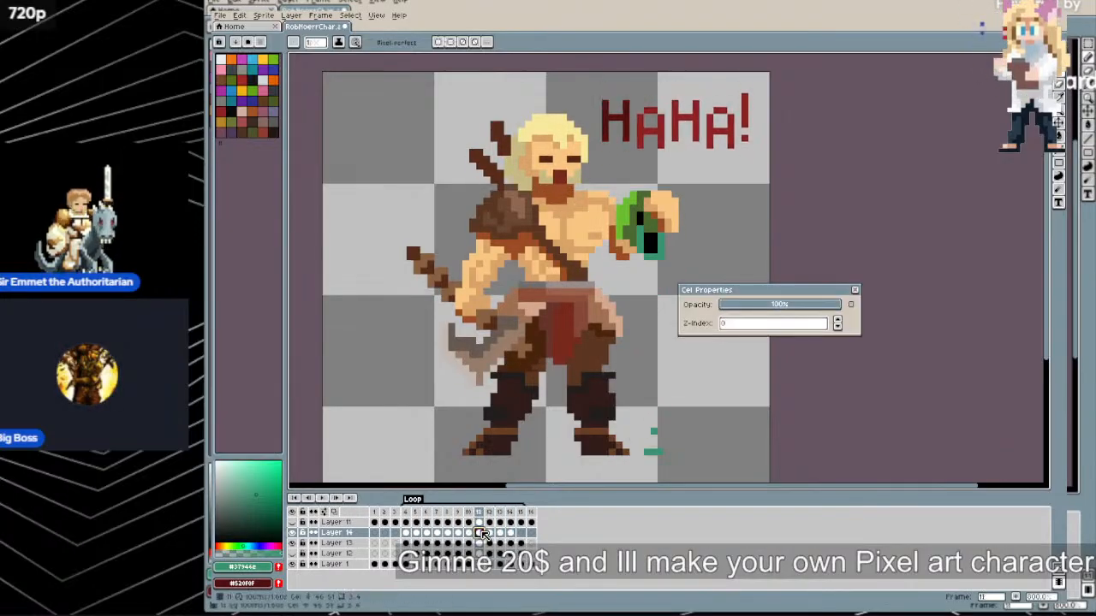
pyautogui.click(490, 533)
pyautogui.click(501, 533)
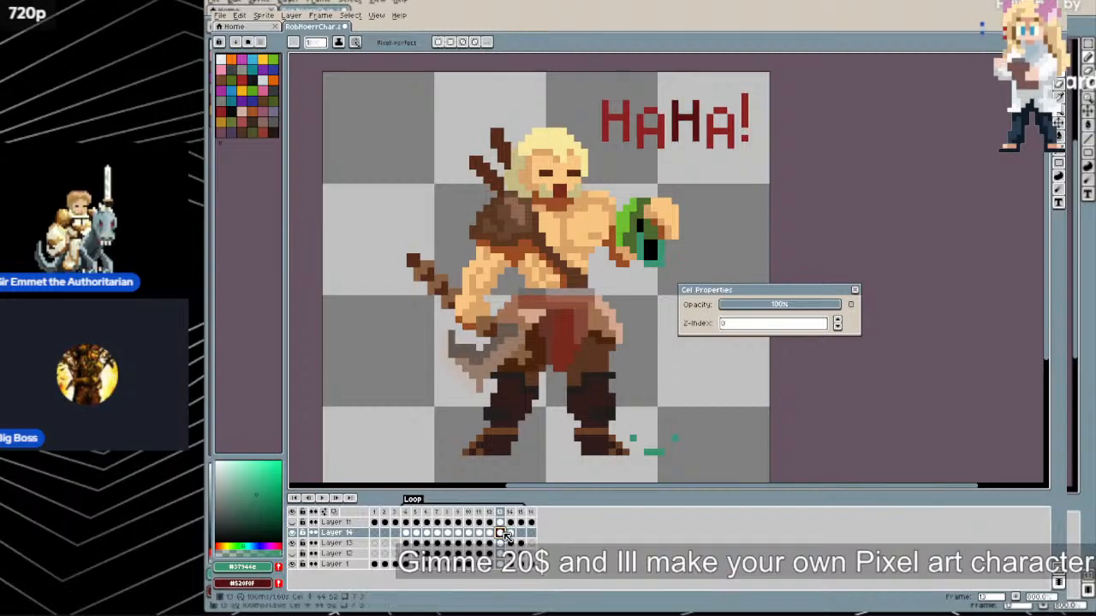
pyautogui.click(489, 534)
pyautogui.click(479, 532)
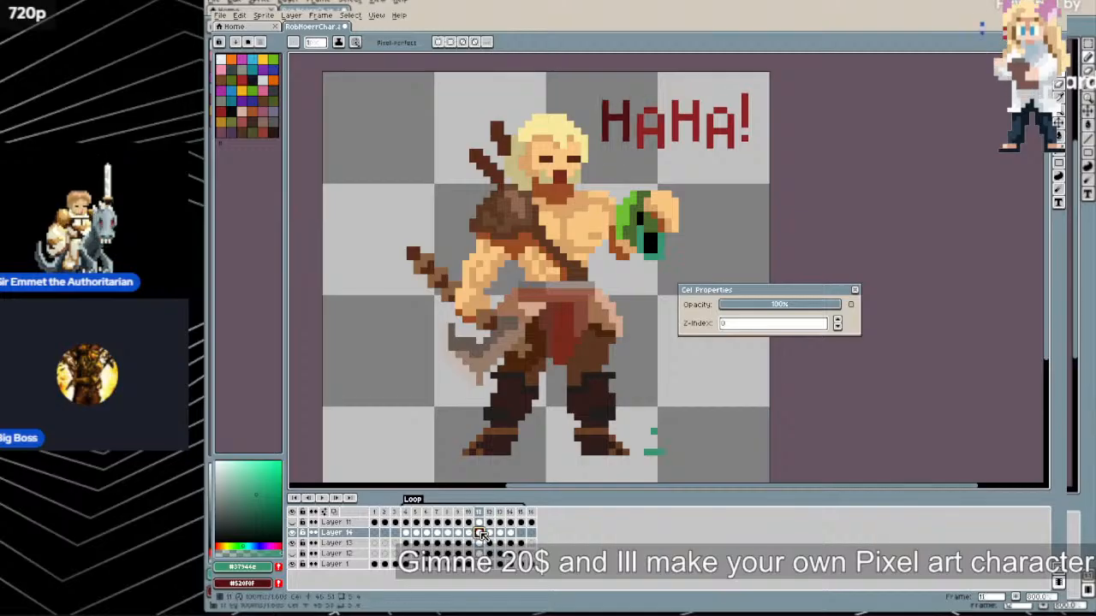
pyautogui.click(488, 533)
pyautogui.click(502, 533)
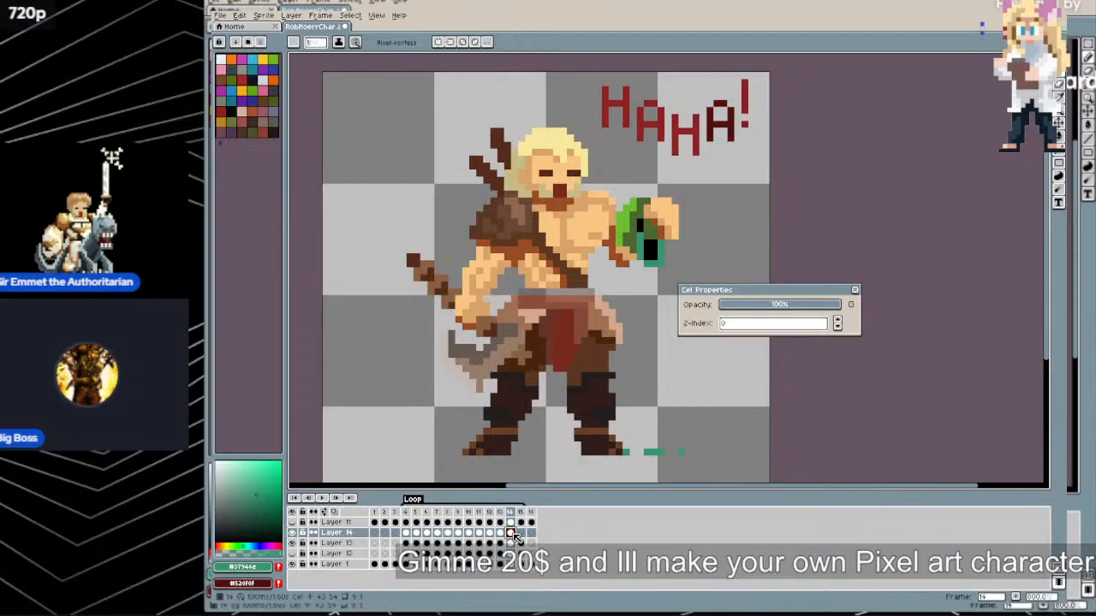
# Shift the Layer 14 splash cels from frames 13 and 14 one frame earlier, into frames 12 and 13, and play the loop
pyautogui.click(513, 533)
pyautogui.moveTo(501, 533)
pyautogui.mouseDown()
pyautogui.moveTo(511, 532)
pyautogui.moveTo(500, 534)
pyautogui.mouseUp()
pyautogui.click(329, 498)
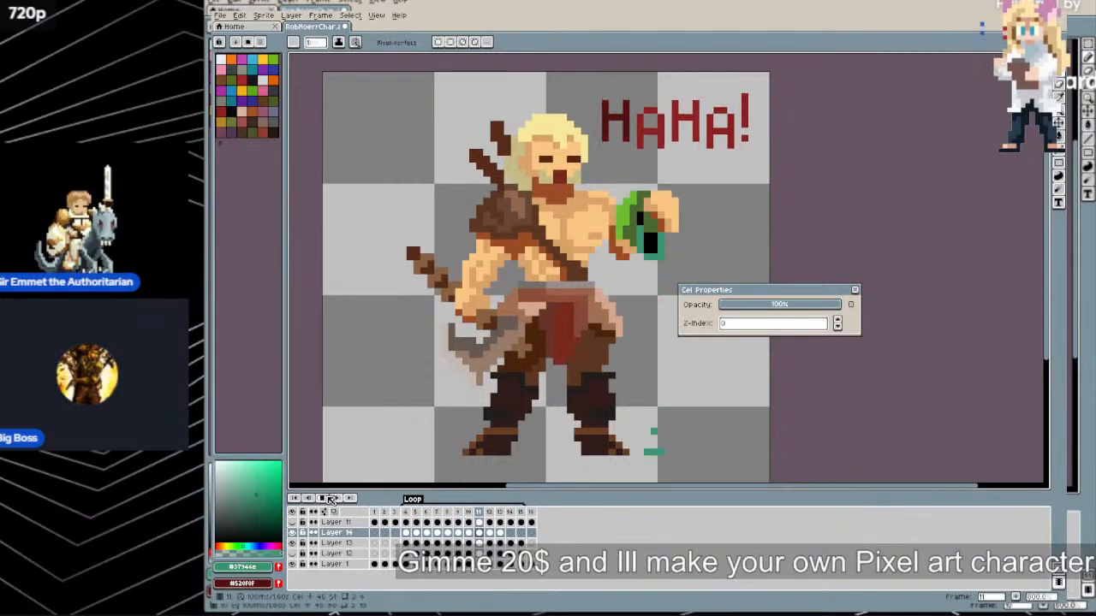
# Raise both side droplets by one pixel in frame 12 of Layer 14 and play back the loop
pyautogui.click(855, 291)
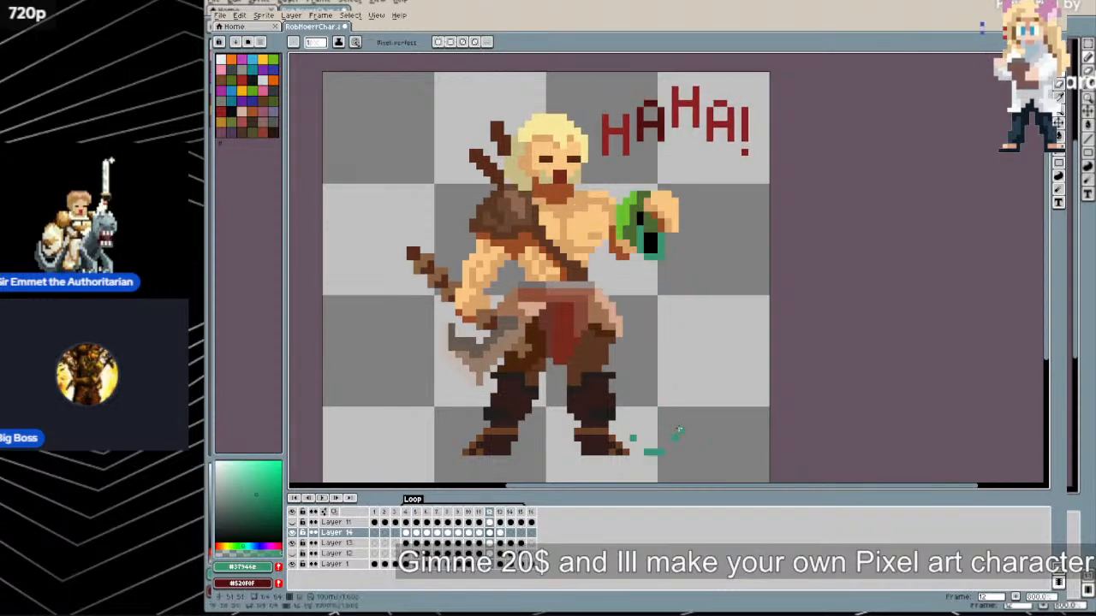
pyautogui.hotkey('ctrl', 'z')
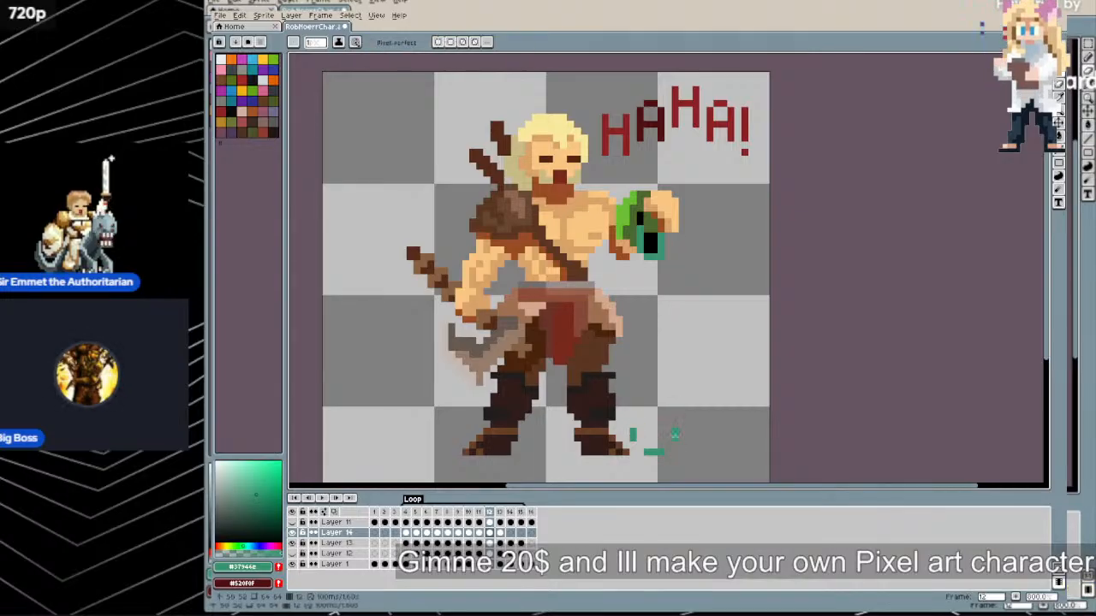
pyautogui.click(326, 499)
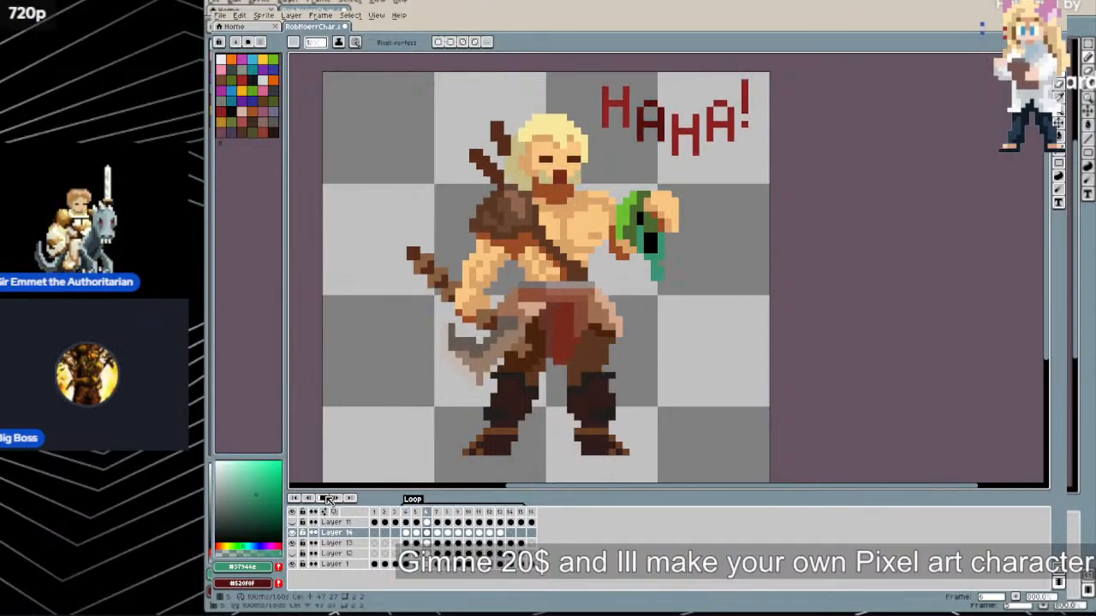
# Draw a tiny teal remnant at the puddle's centre in frame 14 of Layer 14 using onion skin, and play back the loop
pyautogui.doubleClick(509, 532)
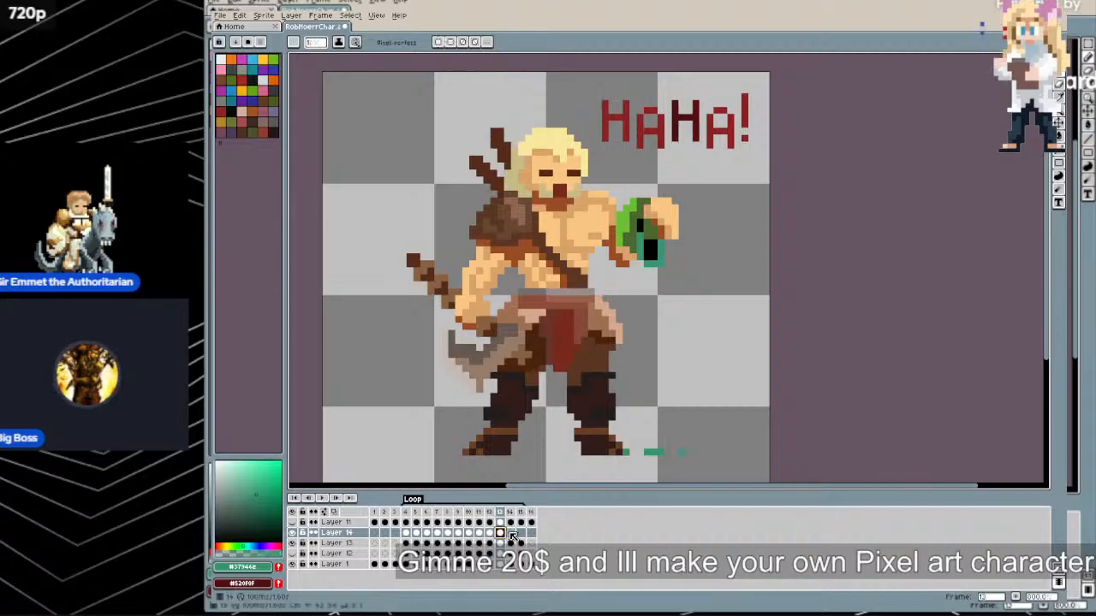
pyautogui.click(855, 290)
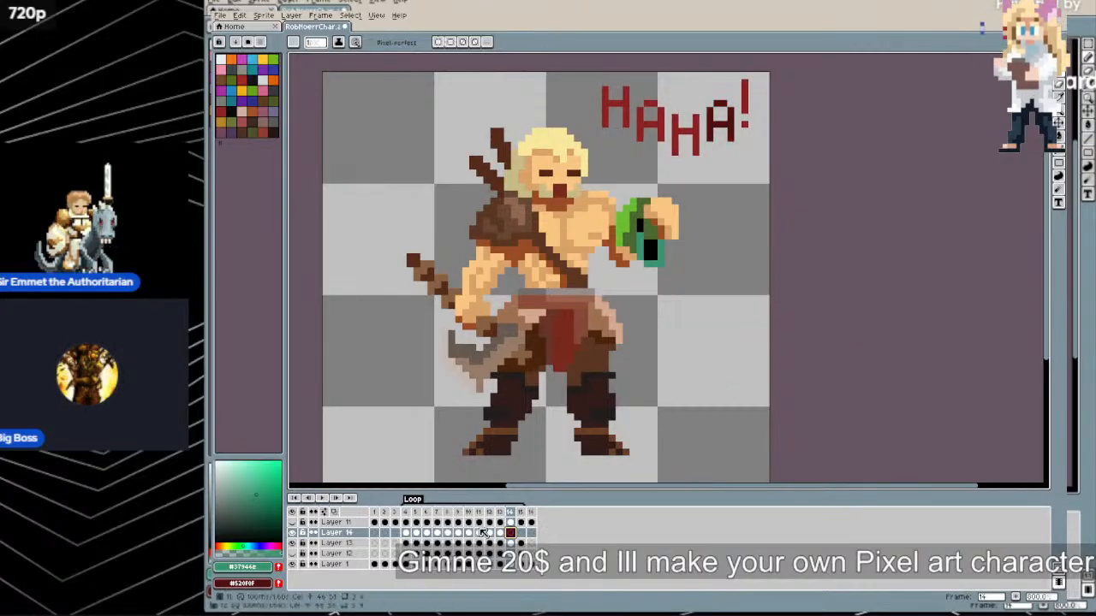
pyautogui.click(334, 511)
pyautogui.click(653, 451)
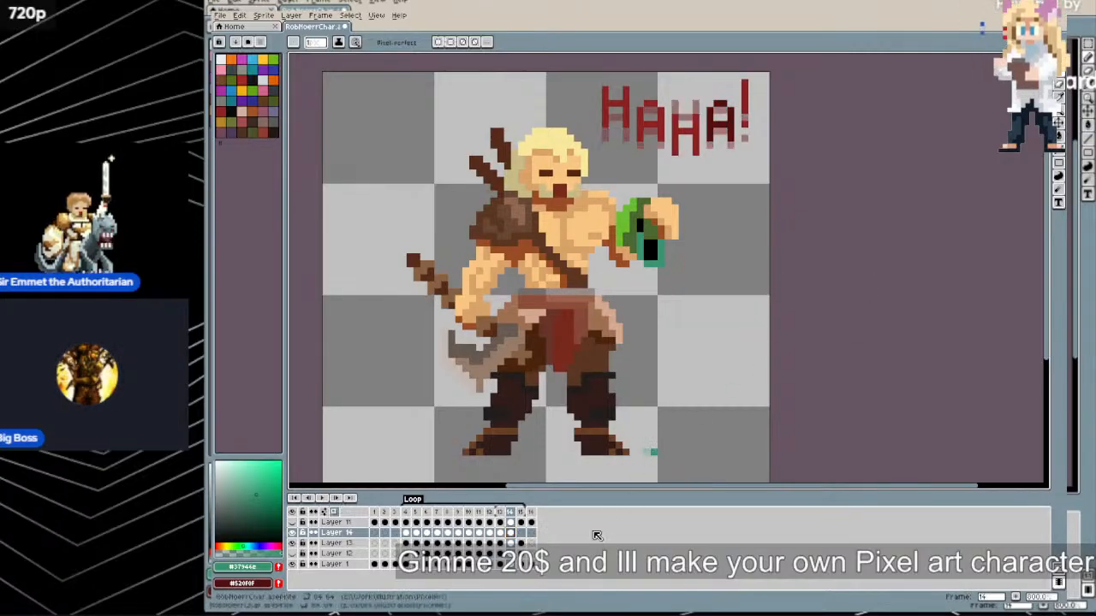
pyautogui.click(334, 498)
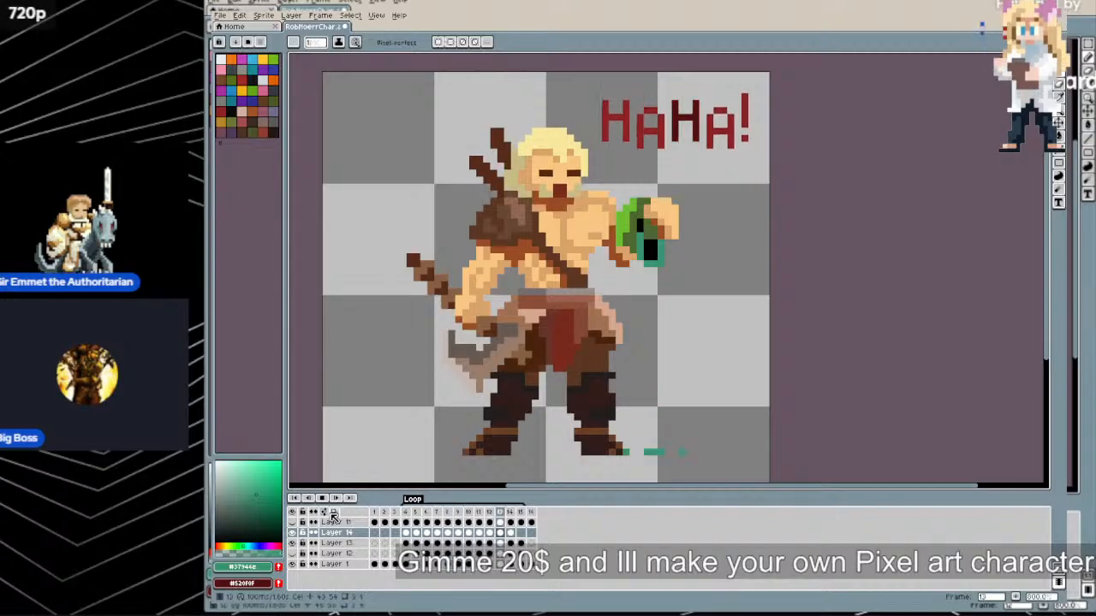
pyautogui.click(331, 498)
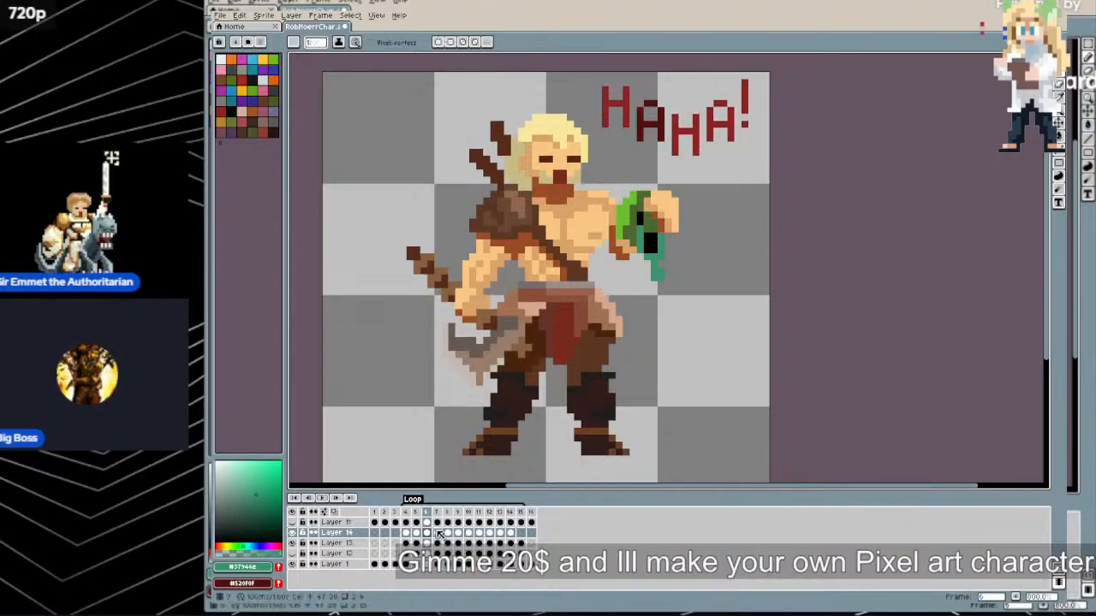
# Add a teal pixel above the splash base and stretch both side droplets upward in frame 12 of Layer 14, comparing neighbouring frames
pyautogui.click(489, 532)
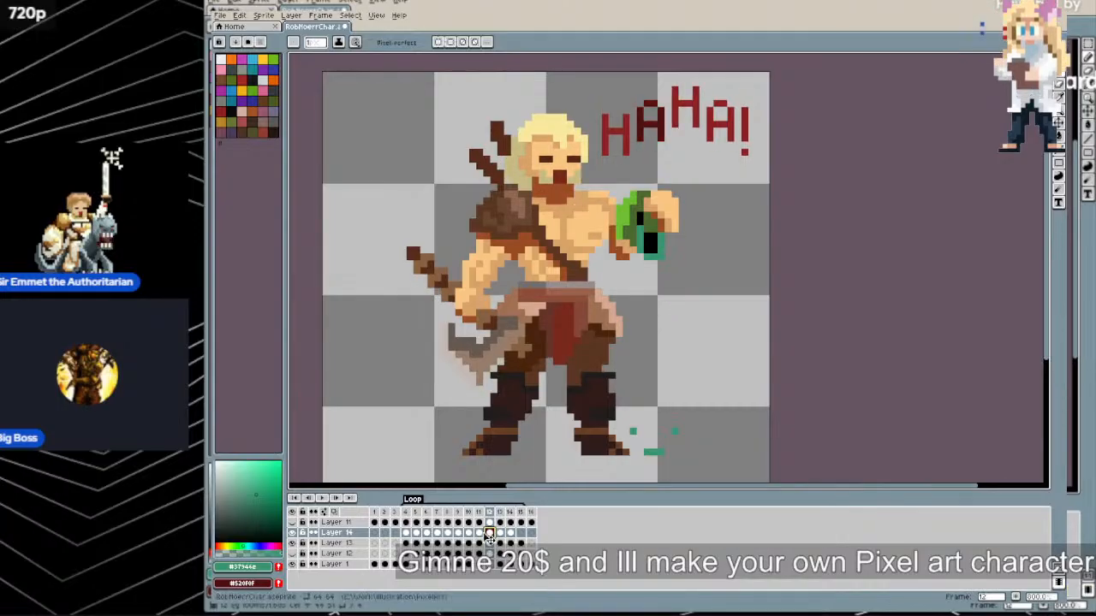
pyautogui.click(479, 532)
pyautogui.click(489, 532)
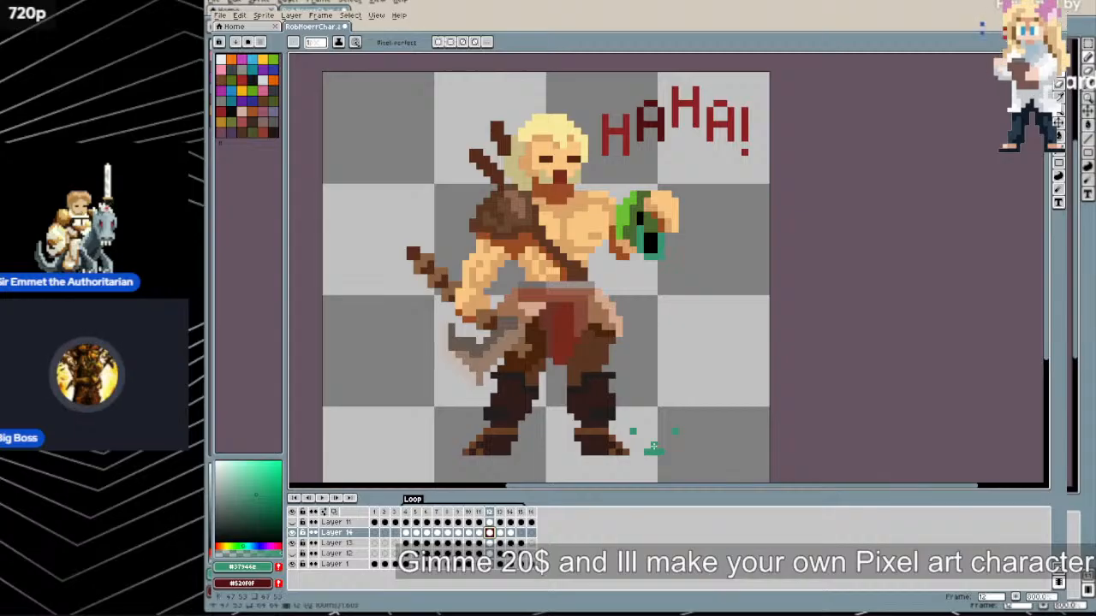
pyautogui.click(633, 426)
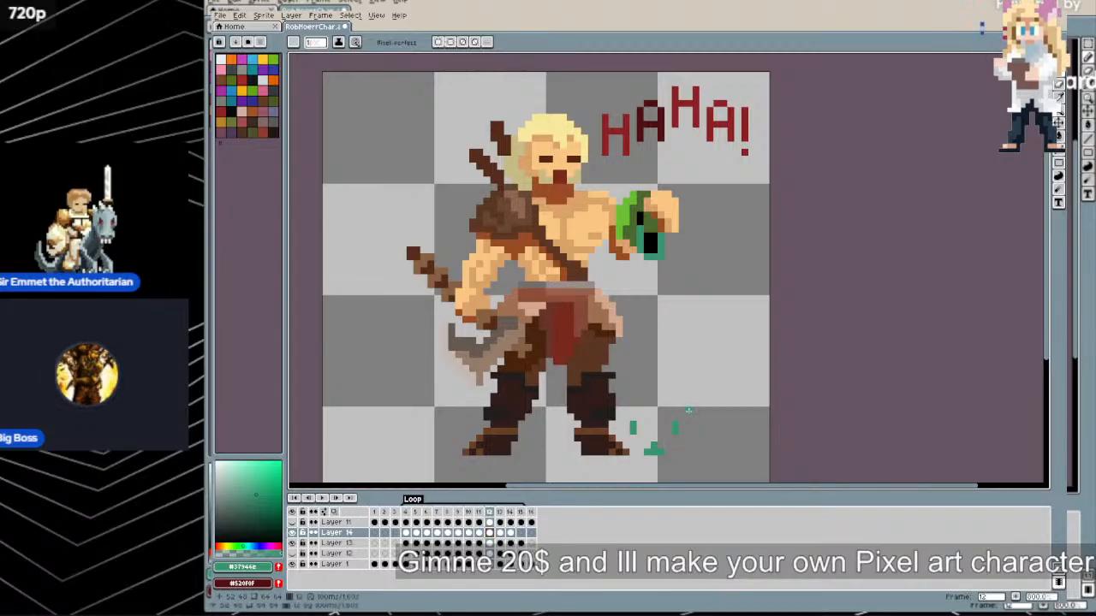
pyautogui.click(501, 532)
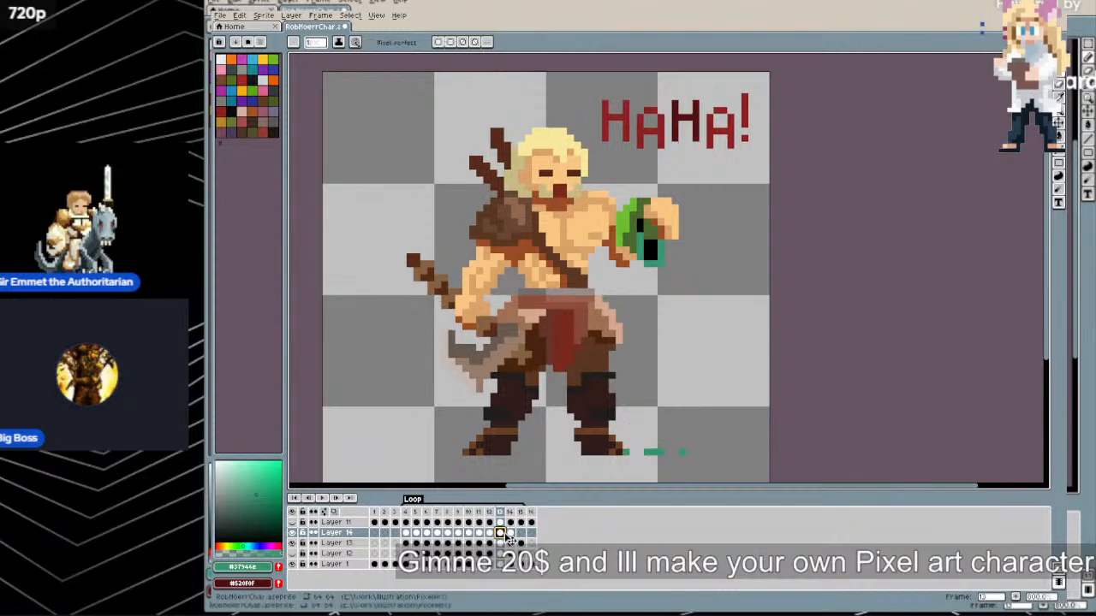
# Review the splash in frames 12 to 14 of Layer 14 by playing the loop, including with Layer 1 briefly hidden
pyautogui.click(510, 534)
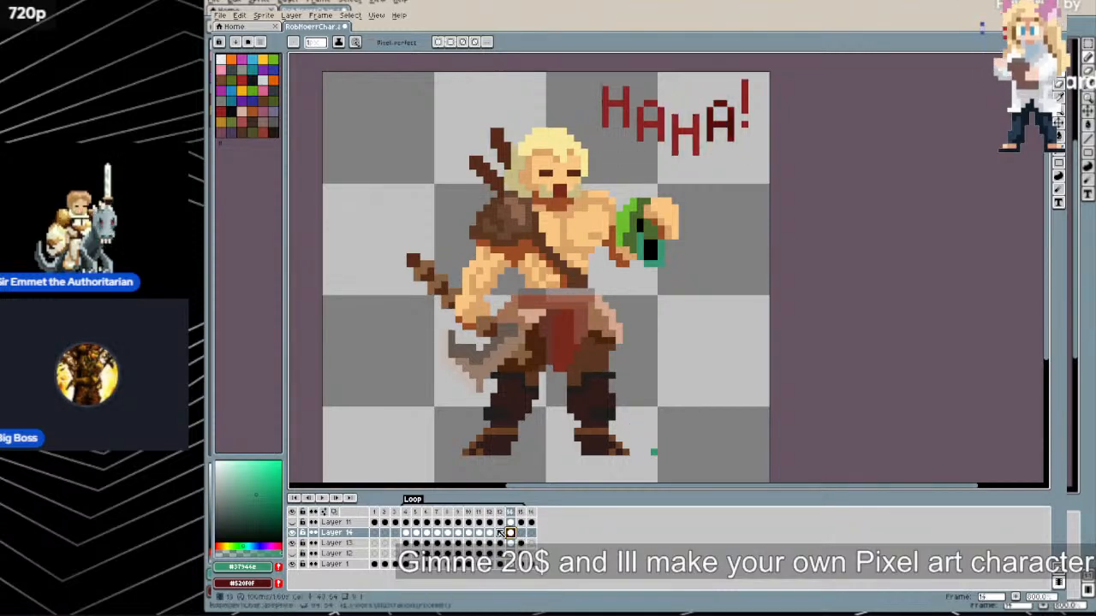
pyautogui.click(324, 499)
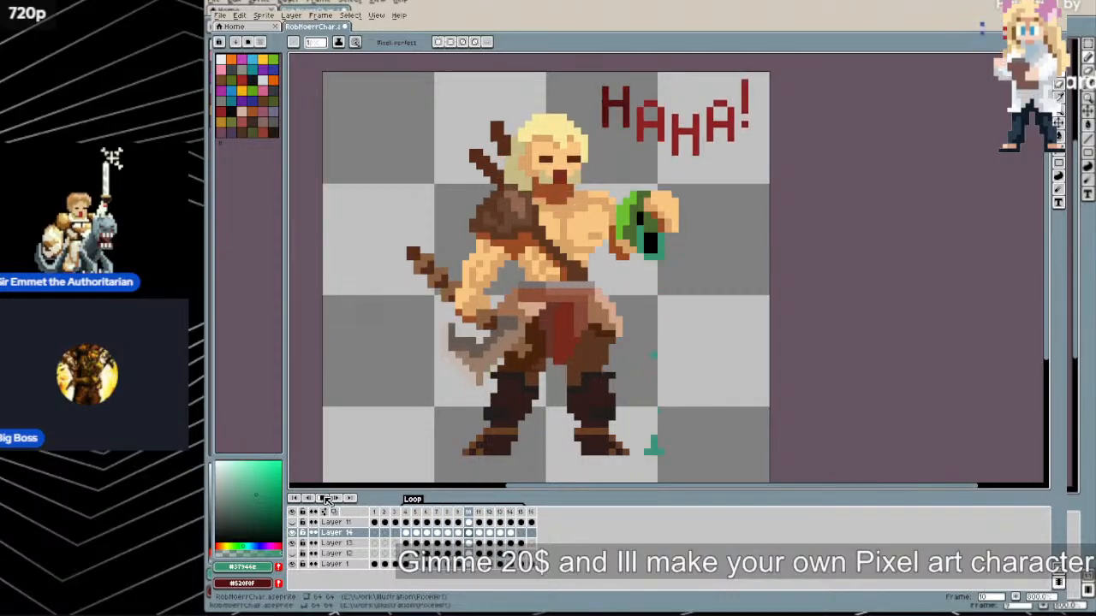
pyautogui.click(324, 498)
pyautogui.click(498, 533)
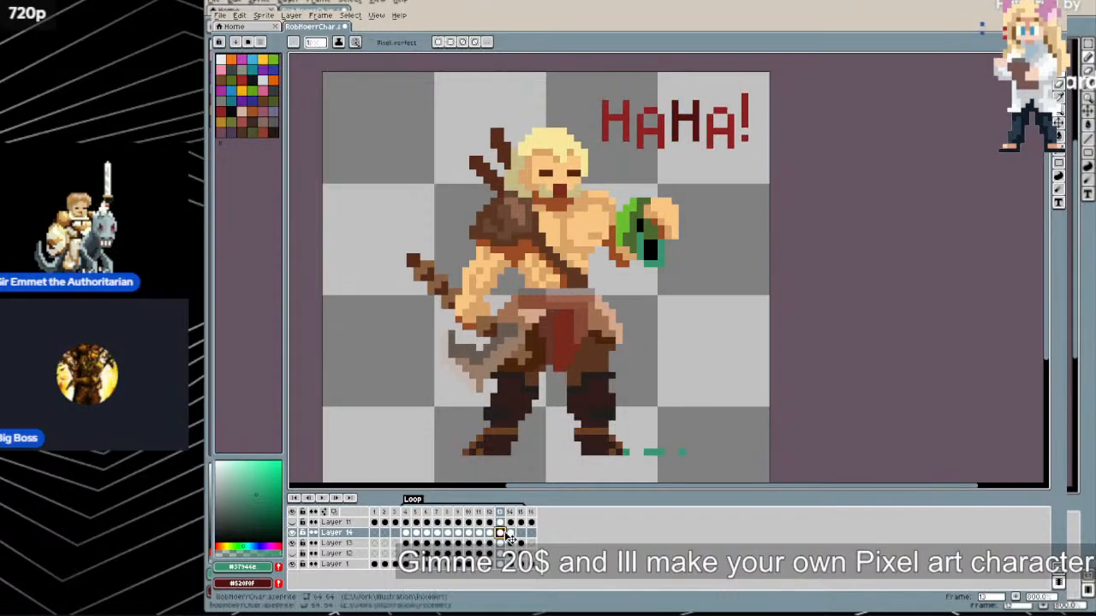
pyautogui.click(489, 533)
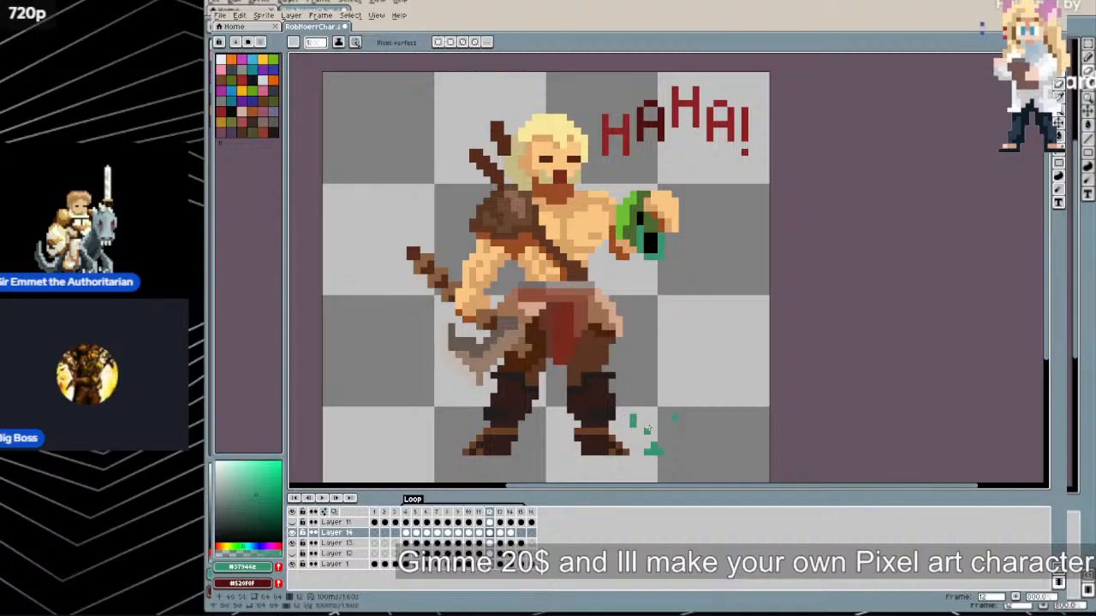
pyautogui.click(322, 498)
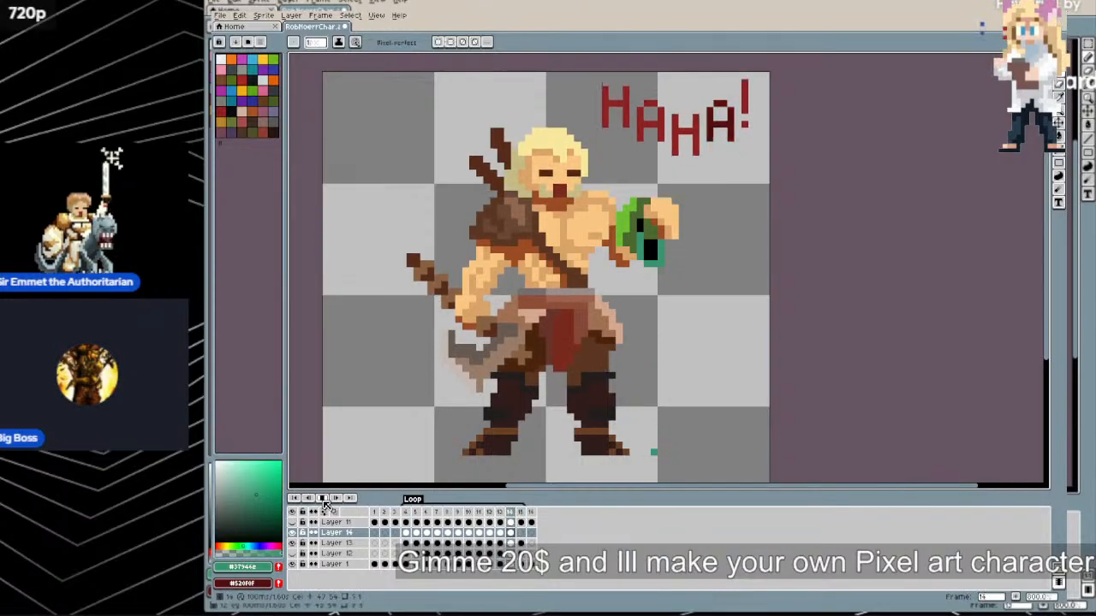
pyautogui.click(293, 564)
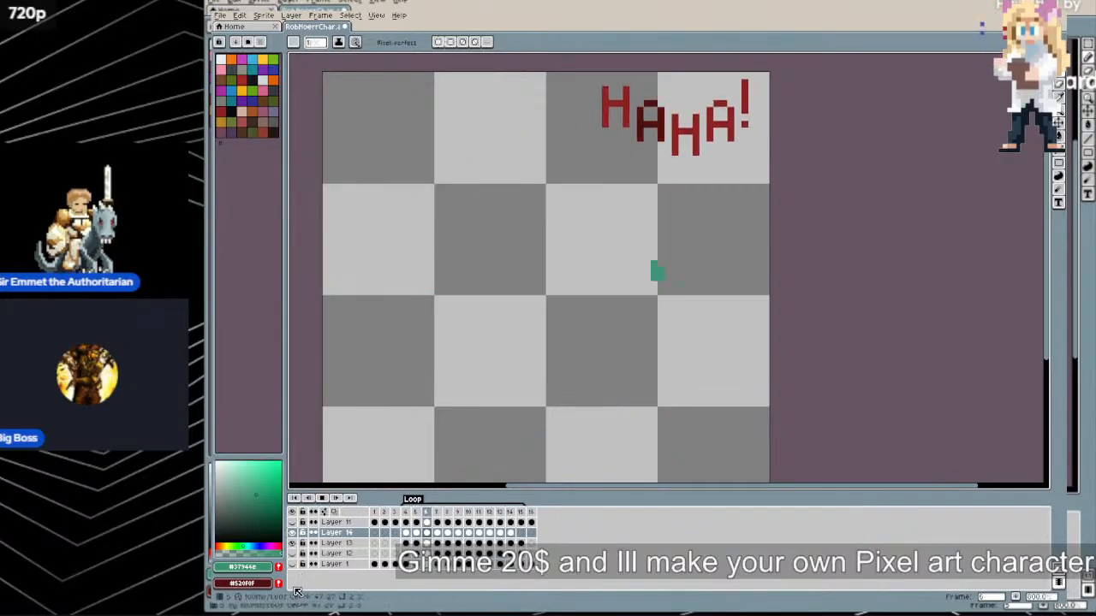
pyautogui.click(292, 564)
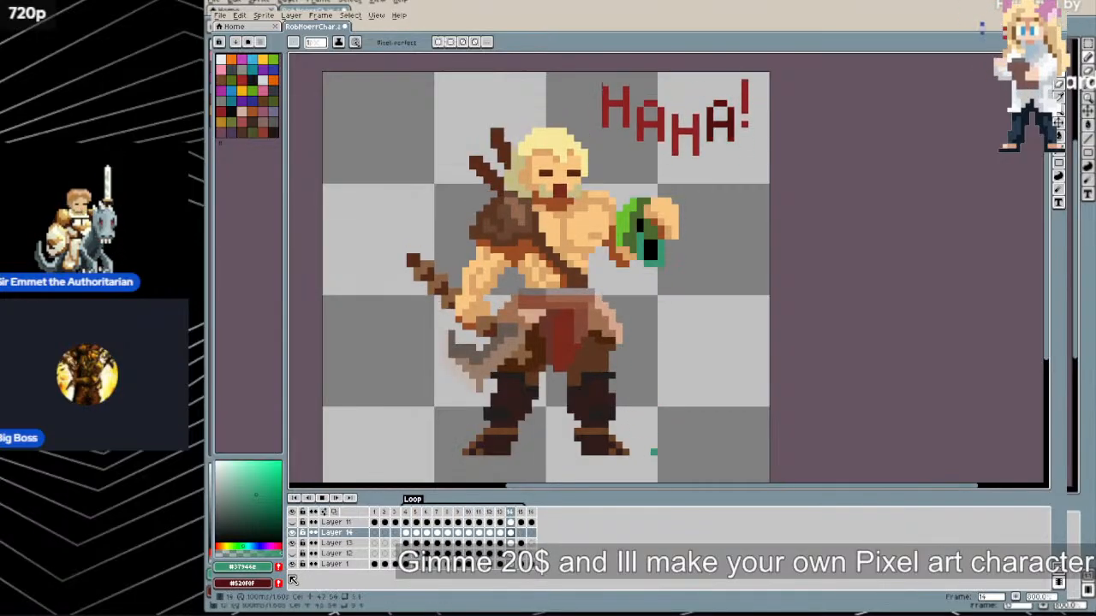
# Add a new layer beneath Layer 1 and fill its frame 4 cel with the near-black palette colour Idx-31
pyautogui.hotkey('shift', 'n')
pyautogui.click(343, 533)
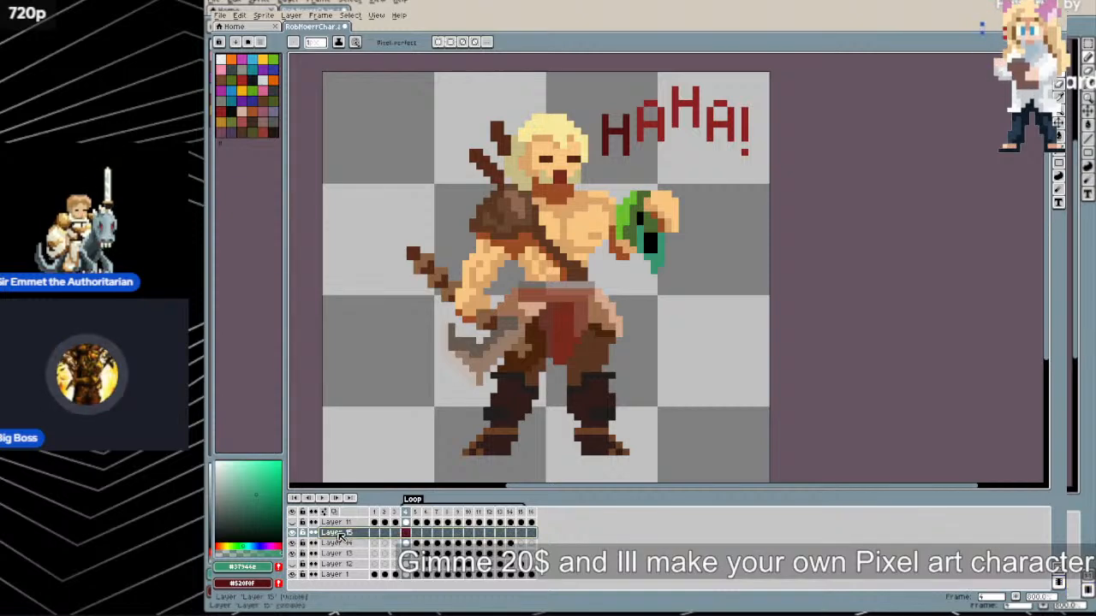
pyautogui.moveTo(354, 536); pyautogui.dragTo(363, 579)
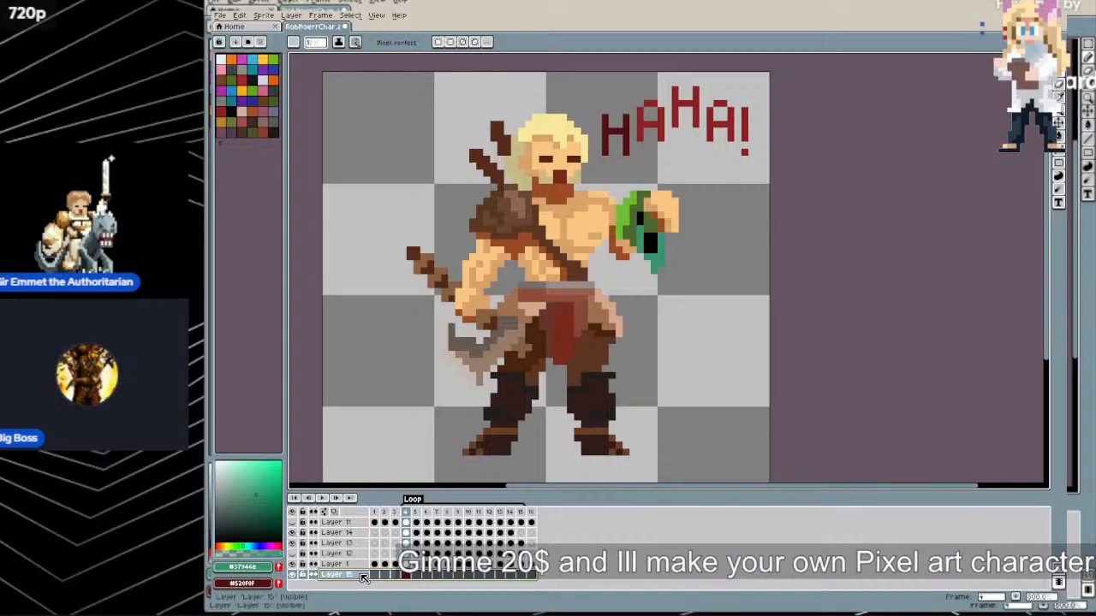
pyautogui.press('g')
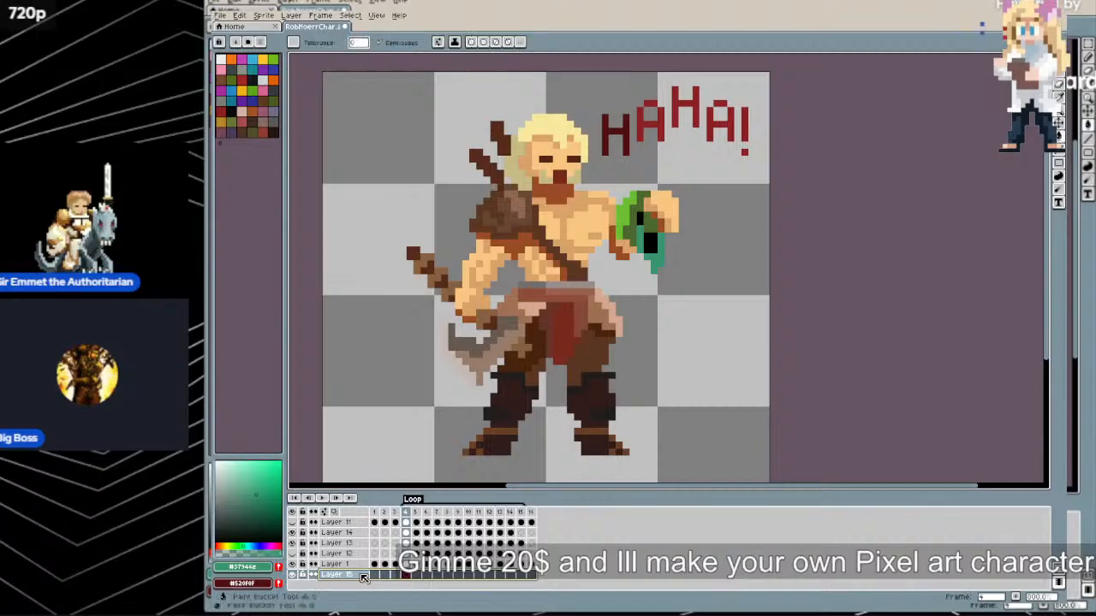
pyautogui.click(227, 109)
pyautogui.click(397, 417)
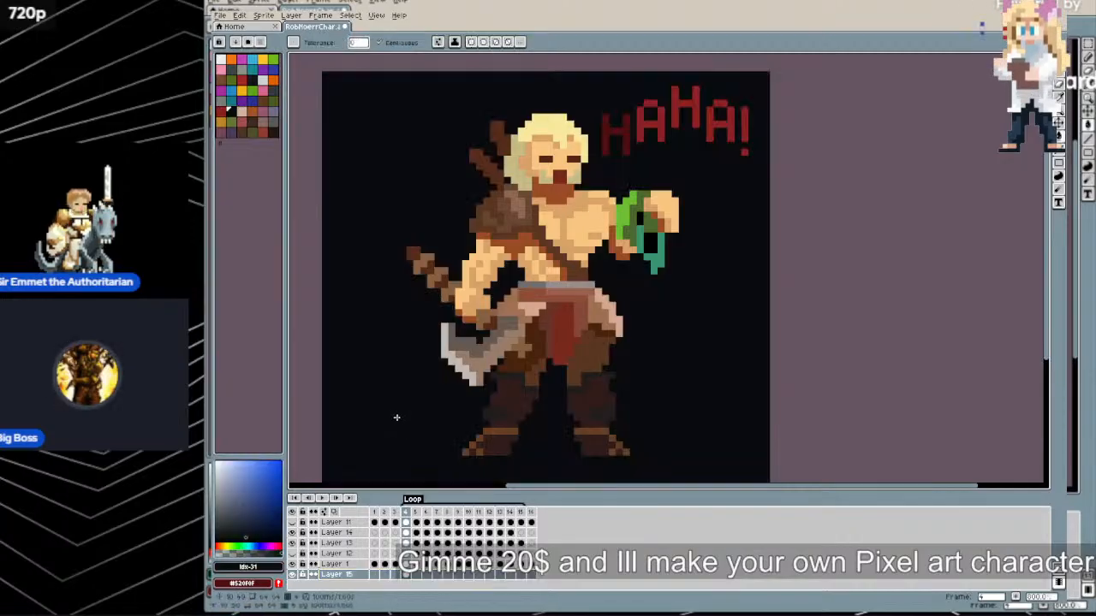
# Paste the near-black background fill into frames 5 to 15 of Layer 15 and play back the loop
pyautogui.click(416, 574)
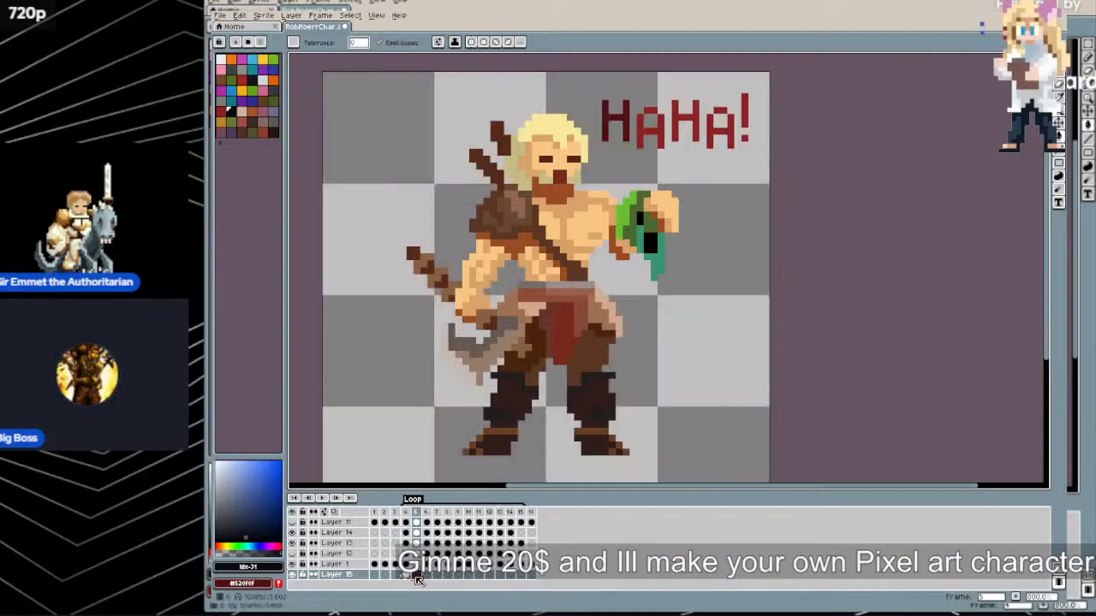
pyautogui.hotkey('ctrl', 'v')
pyautogui.click(427, 574)
pyautogui.hotkey('ctrl', 'v')
pyautogui.click(436, 575)
pyautogui.hotkey('ctrl', 'v')
pyautogui.doubleClick(447, 575)
pyautogui.hotkey('ctrl', 'v')
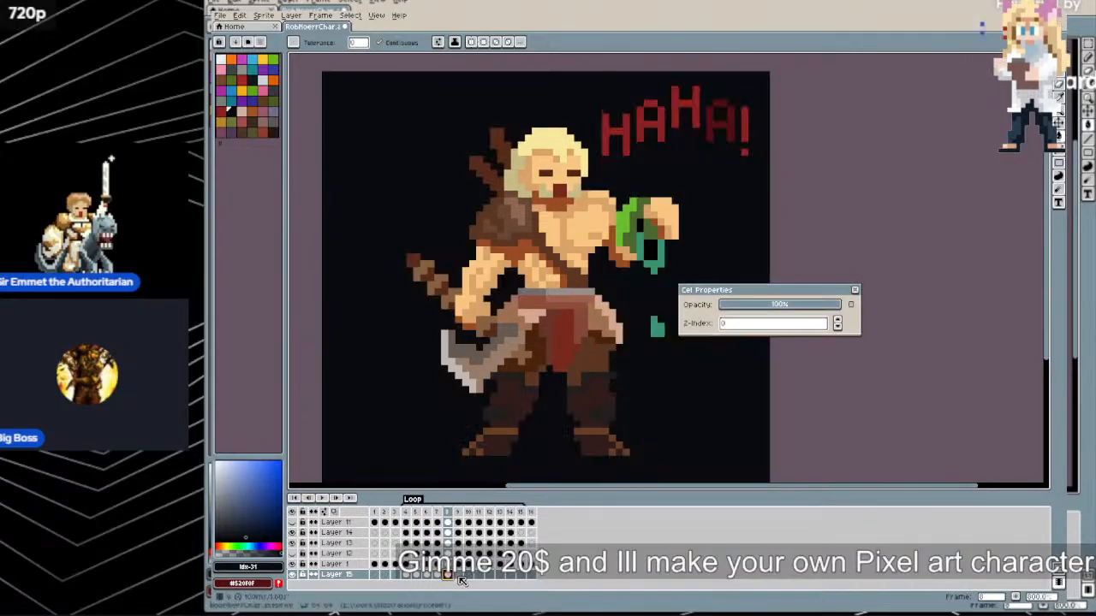
pyautogui.click(458, 574)
pyautogui.hotkey('ctrl', 'v')
pyautogui.click(469, 574)
pyautogui.hotkey('ctrl', 'v')
pyautogui.click(478, 574)
pyautogui.hotkey('ctrl', 'v')
pyautogui.click(490, 574)
pyautogui.hotkey('ctrl', 'v')
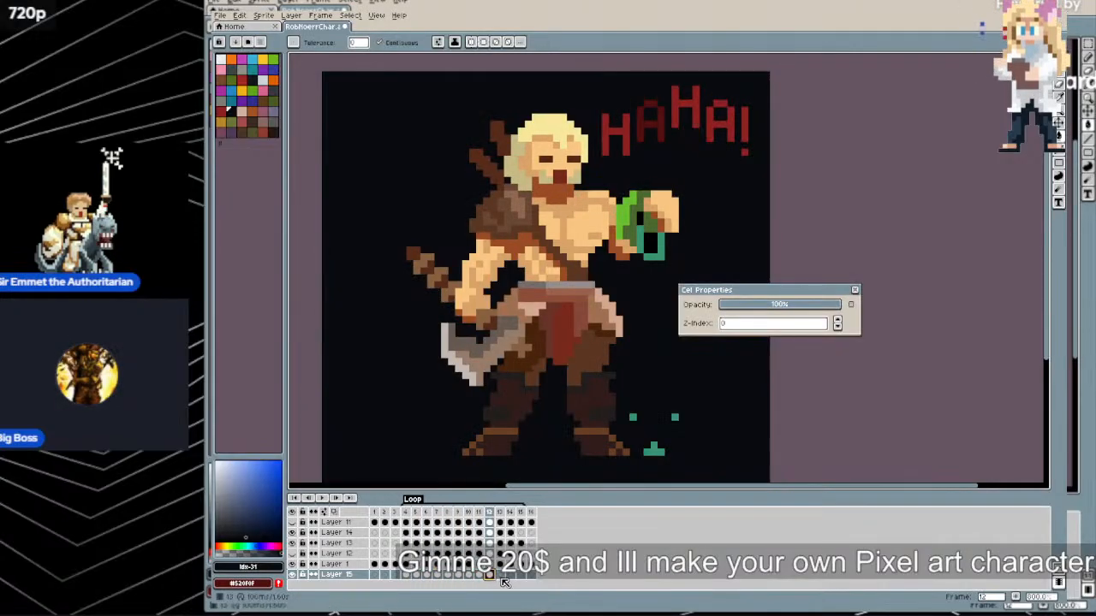
pyautogui.click(500, 574)
pyautogui.hotkey('ctrl', 'v')
pyautogui.click(510, 575)
pyautogui.hotkey('ctrl', 'v')
pyautogui.click(520, 575)
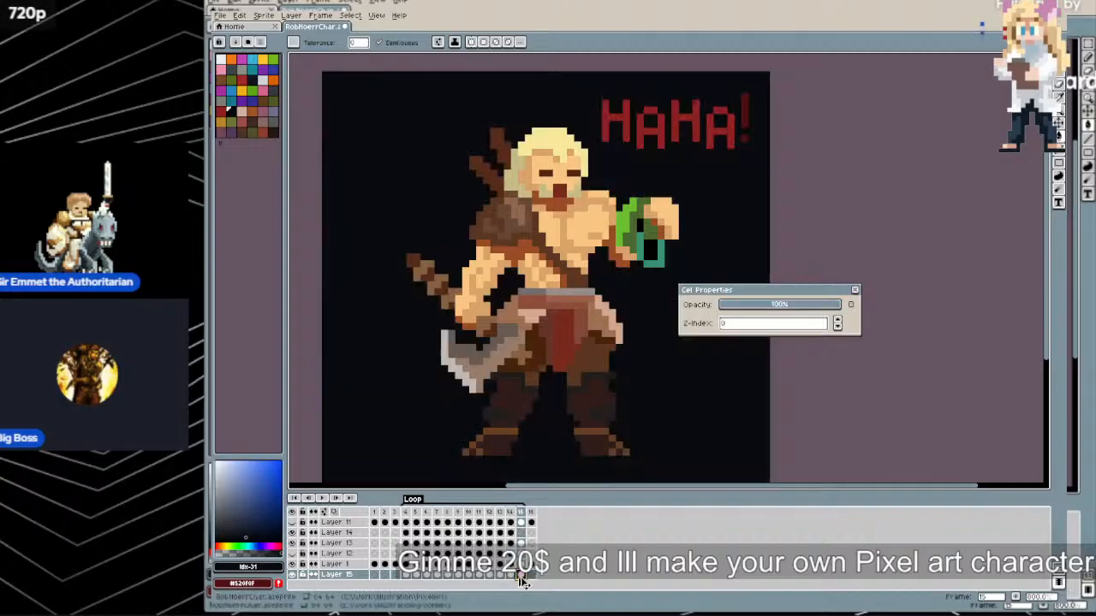
pyautogui.hotkey('ctrl', 'v')
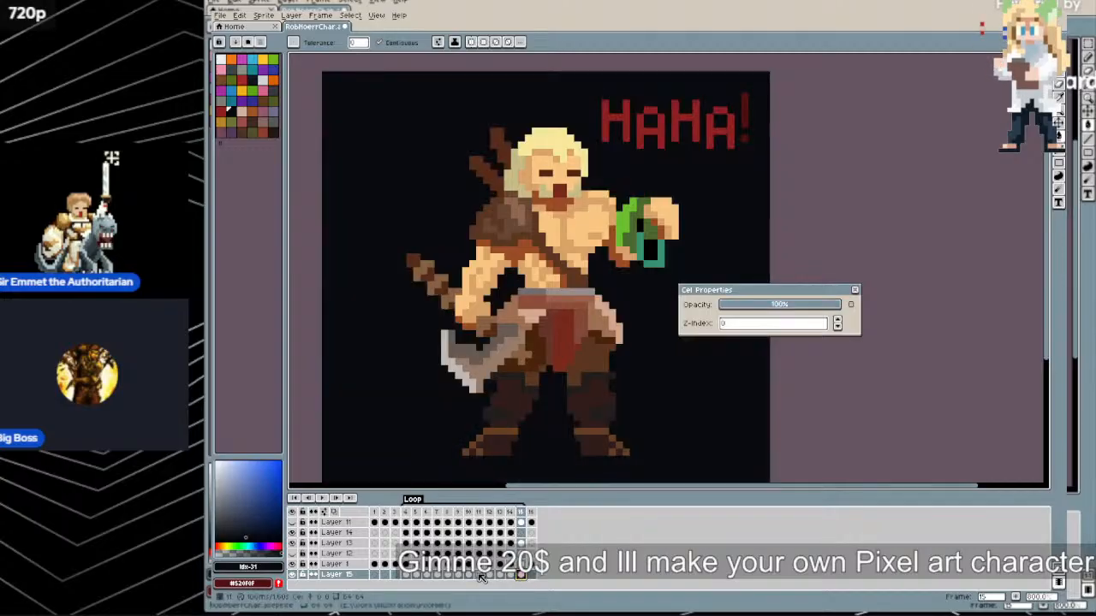
pyautogui.click(326, 498)
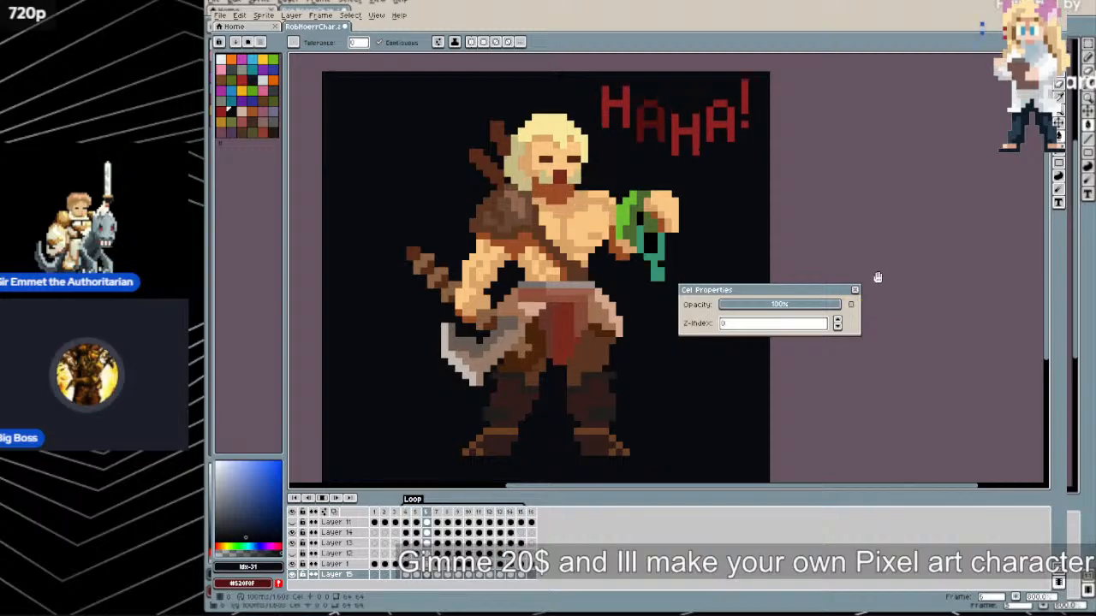
pyautogui.click(334, 498)
# Reshape the splash base in frame 12 of Layer 14 into a small U with teal pixels on both ends, and play back the loop
pyautogui.click(510, 511)
pyautogui.click(500, 512)
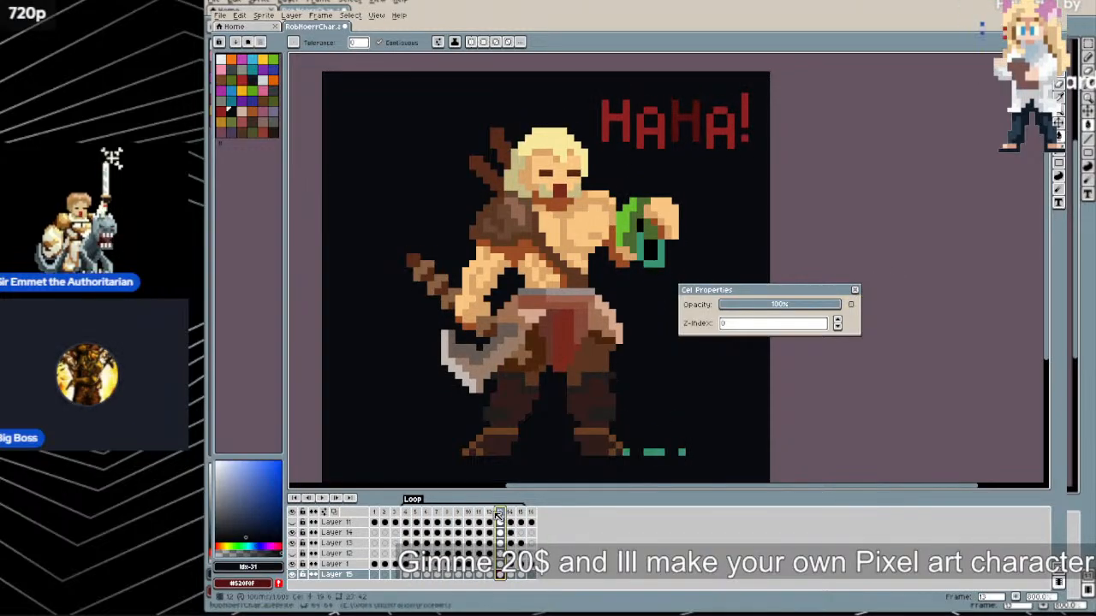
pyautogui.click(490, 512)
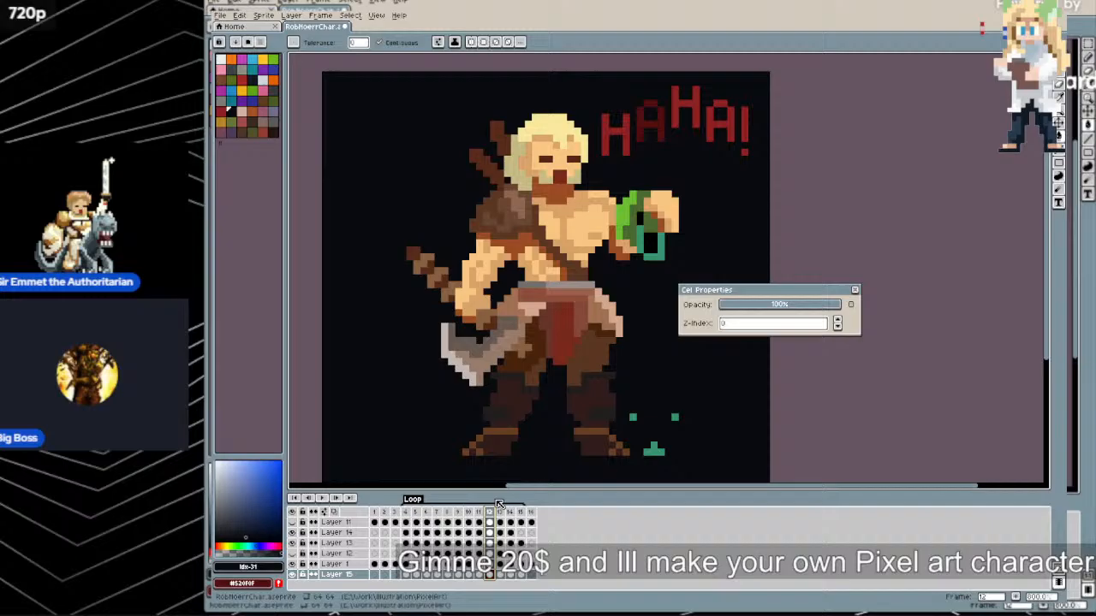
pyautogui.keyDown('ctrl'); pyautogui.click(655, 451); pyautogui.keyUp('ctrl')
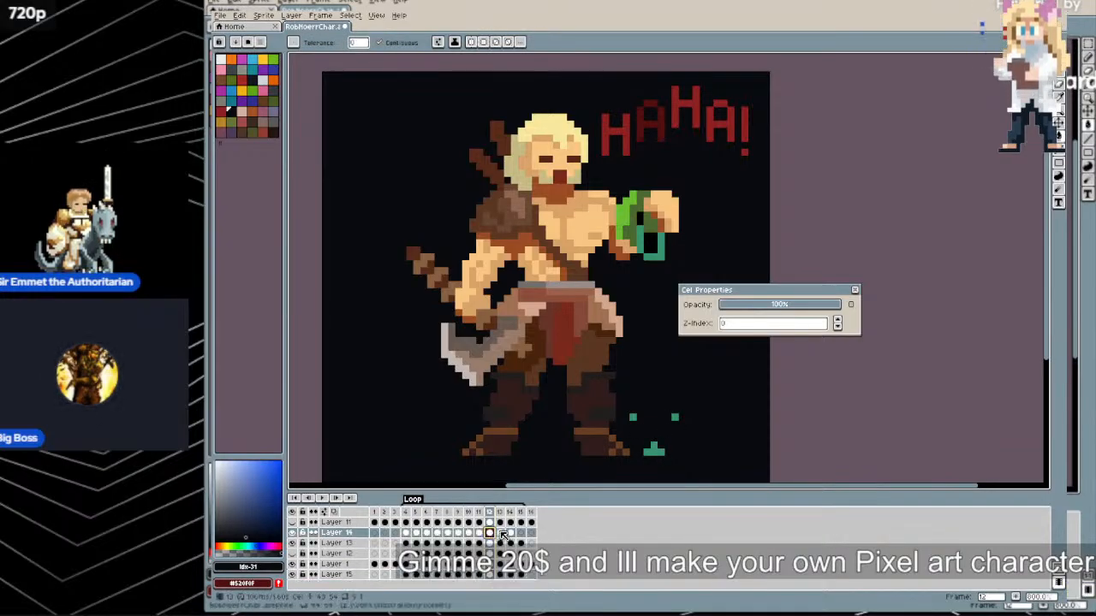
pyautogui.keyDown('alt'); pyautogui.click(653, 451); pyautogui.keyUp('alt')
pyautogui.click(651, 468)
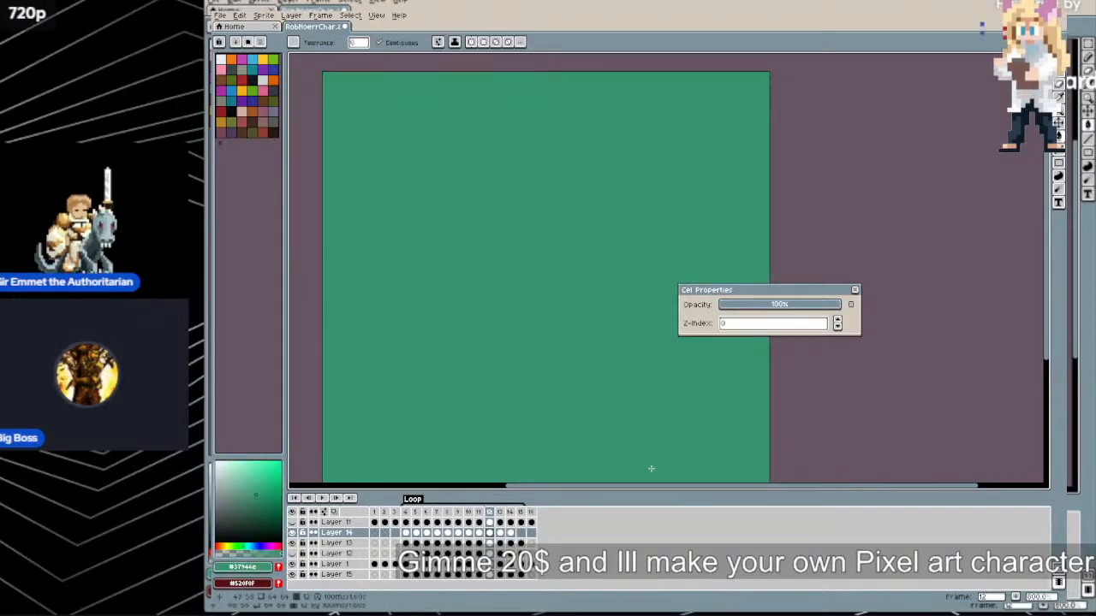
pyautogui.hotkey('ctrl', 'z')
pyautogui.press('b')
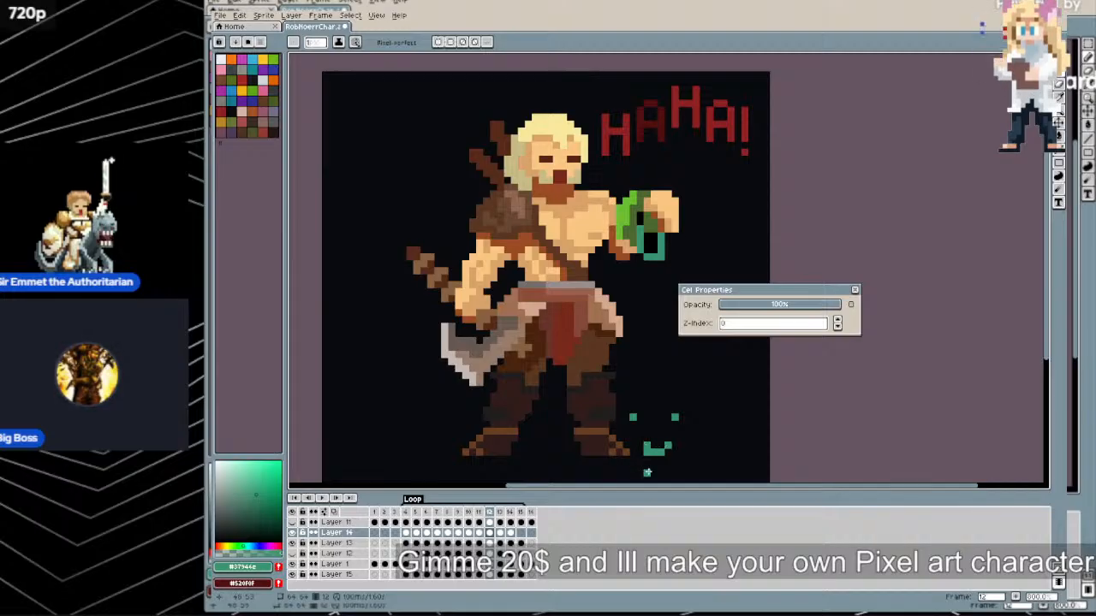
pyautogui.hotkey('ctrl', 'z')
pyautogui.click(660, 445)
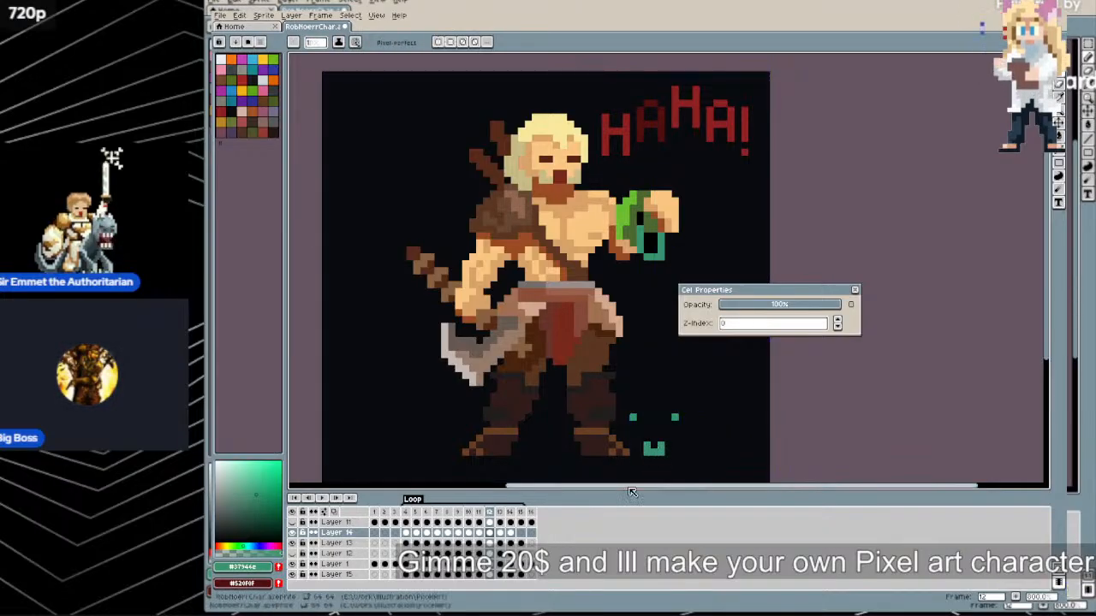
pyautogui.click(330, 500)
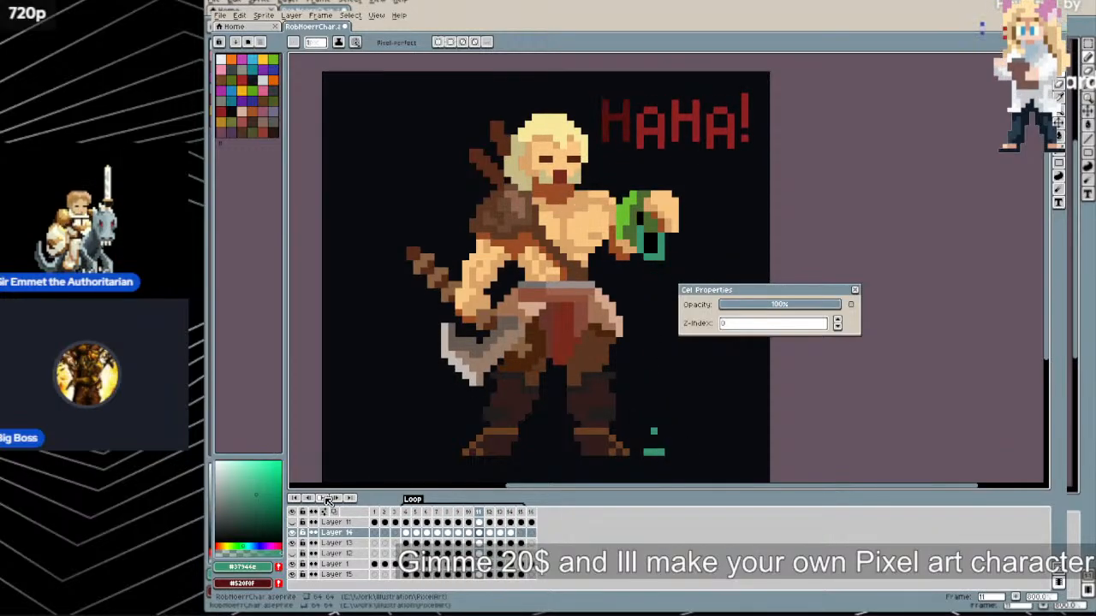
pyautogui.click(853, 291)
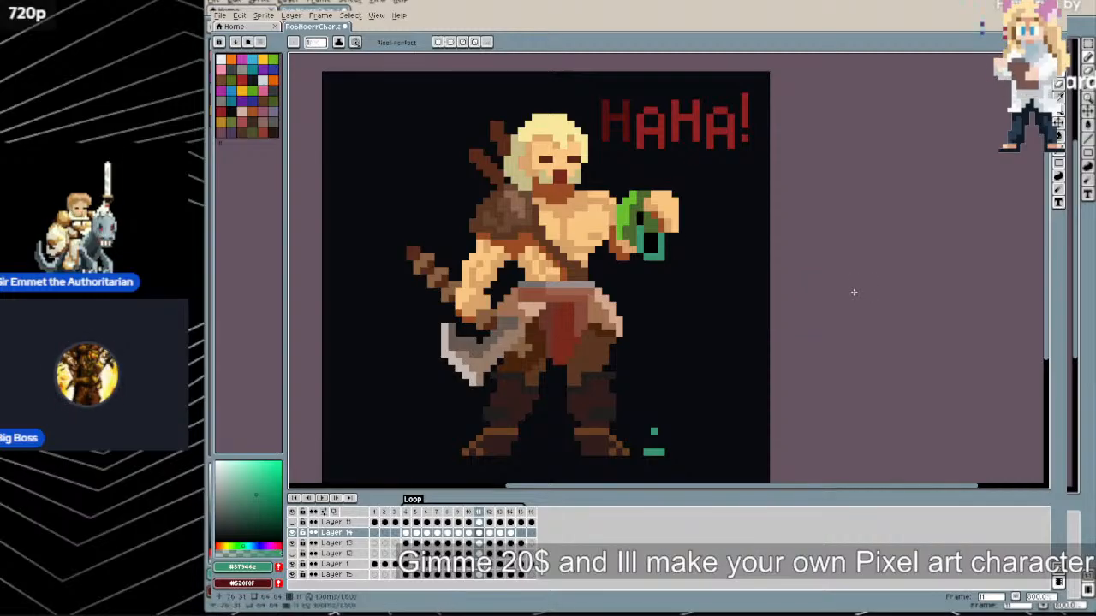
pyautogui.press('Return')
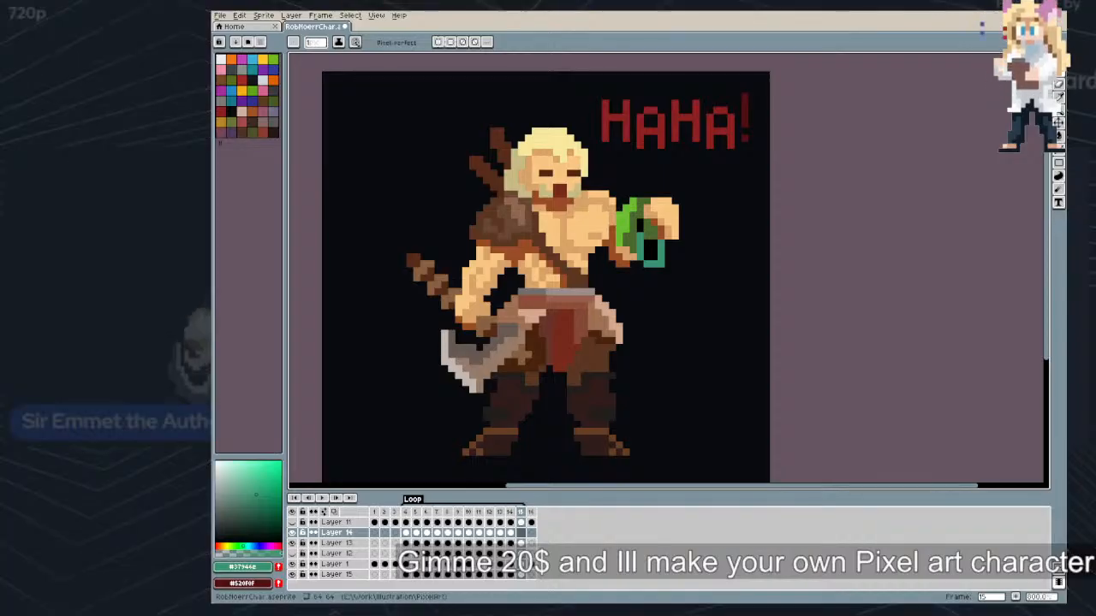
# Switch to StreamYard, share a browser tab and show the Google image results for "machete movie"
pyautogui.hotkey('alt', 'Tab')
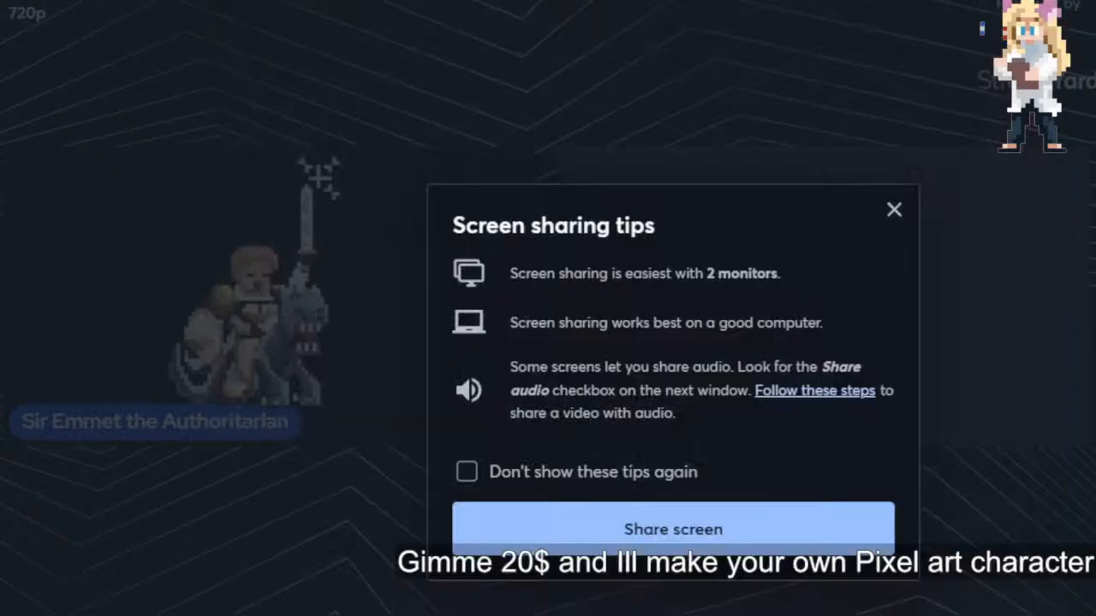
pyautogui.click(756, 522)
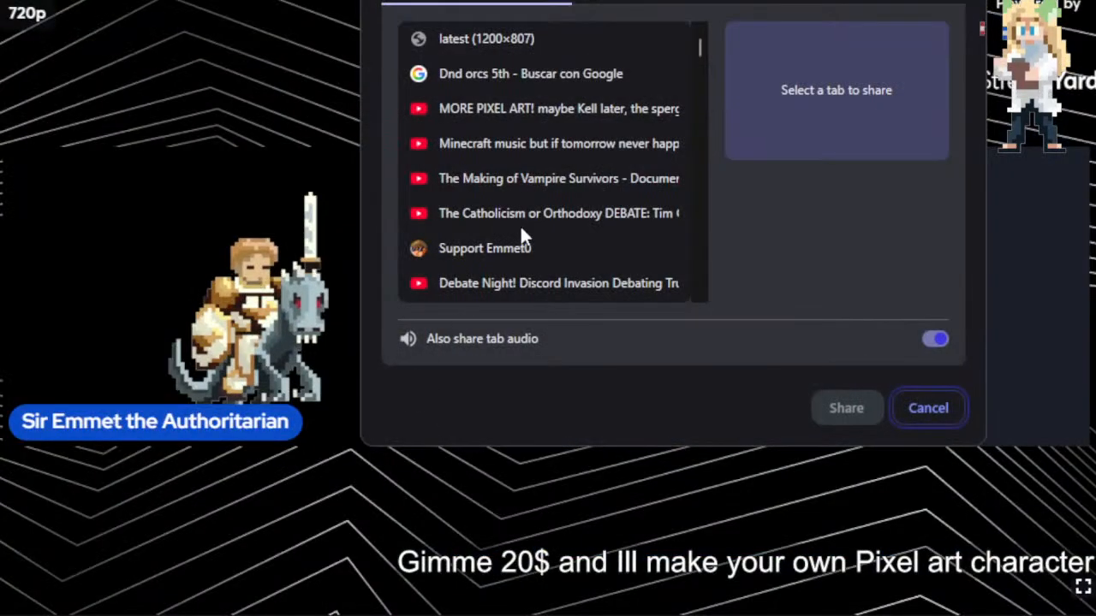
pyautogui.click(549, 73)
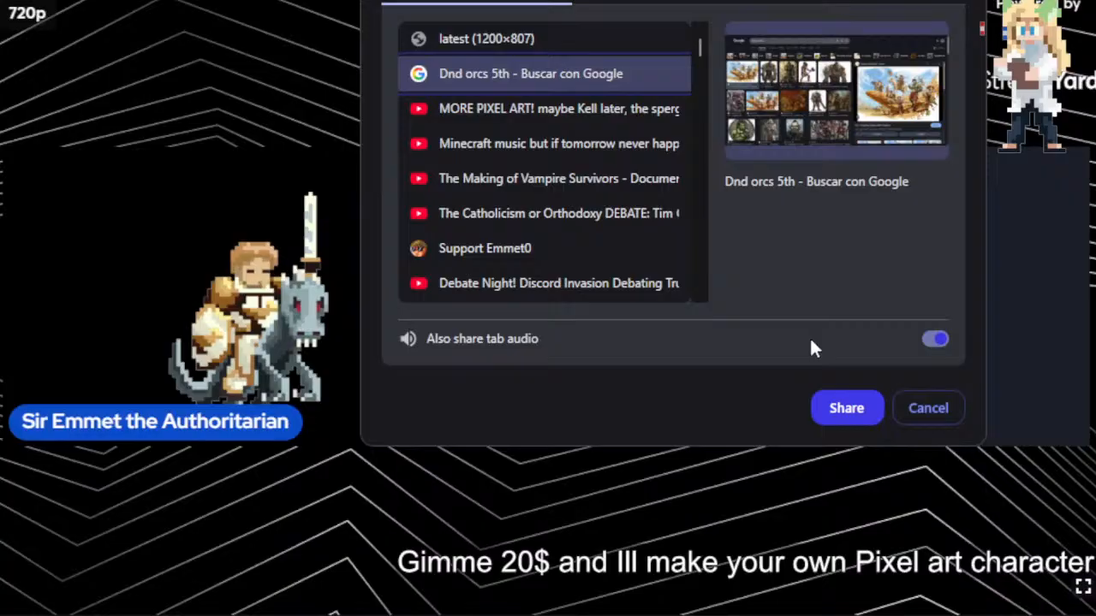
pyautogui.click(570, 49)
pyautogui.click(834, 406)
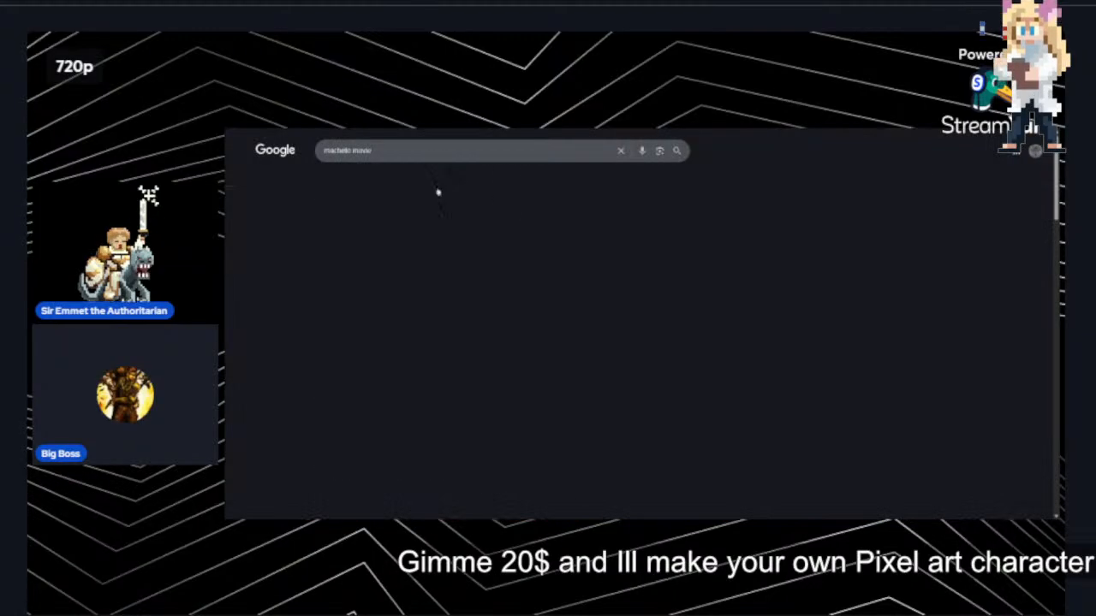
pyautogui.click(363, 177)
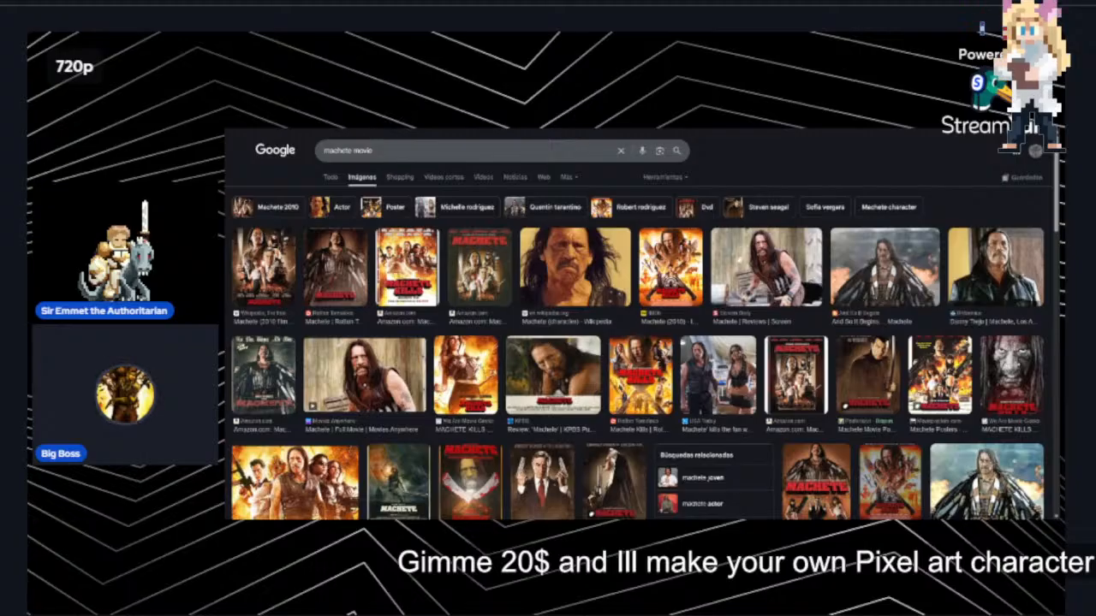
pyautogui.click(628, 283)
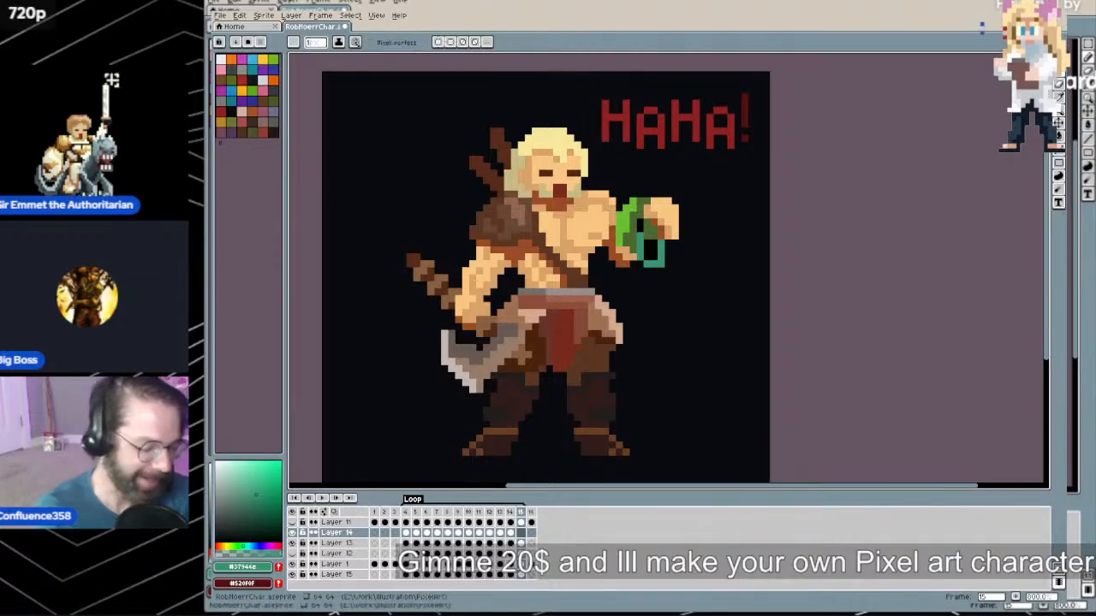
# Switch back to Aseprite, hide the near-black background layer and play back the loop
pyautogui.click(293, 584)
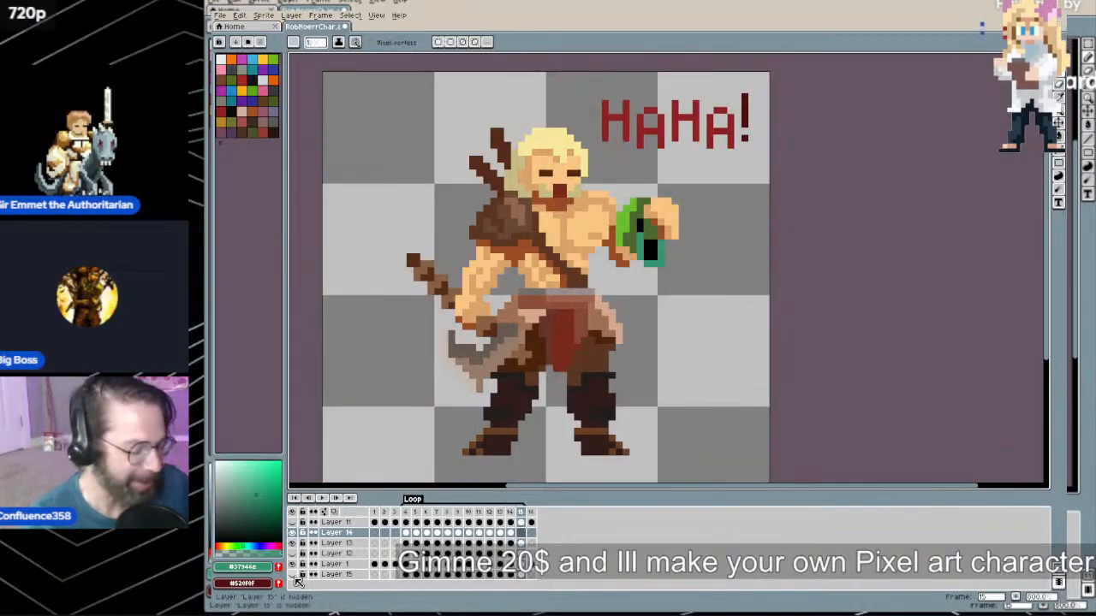
pyautogui.click(324, 499)
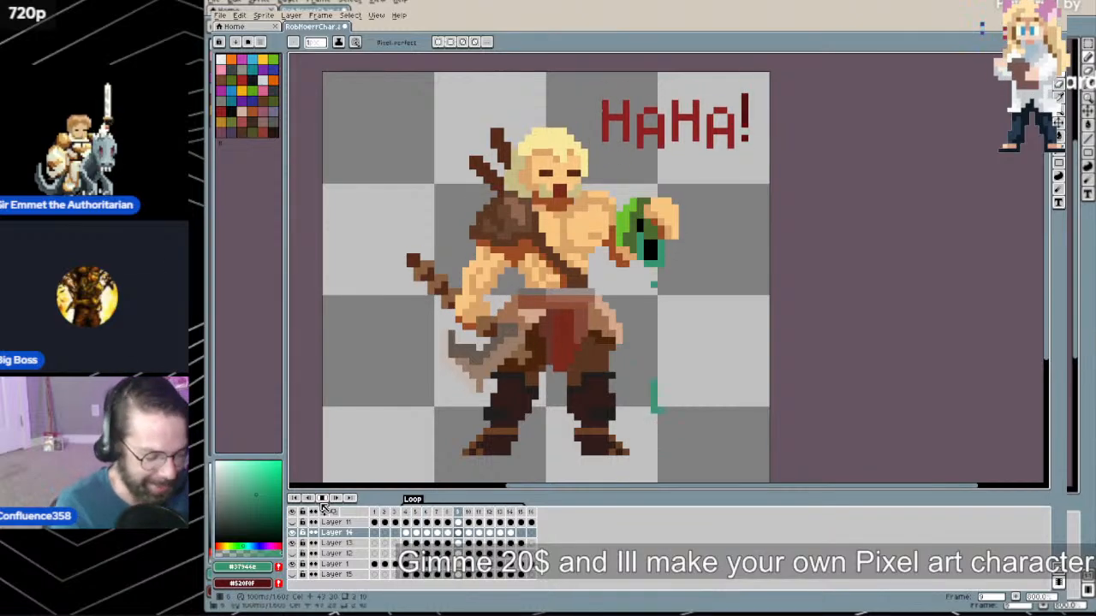
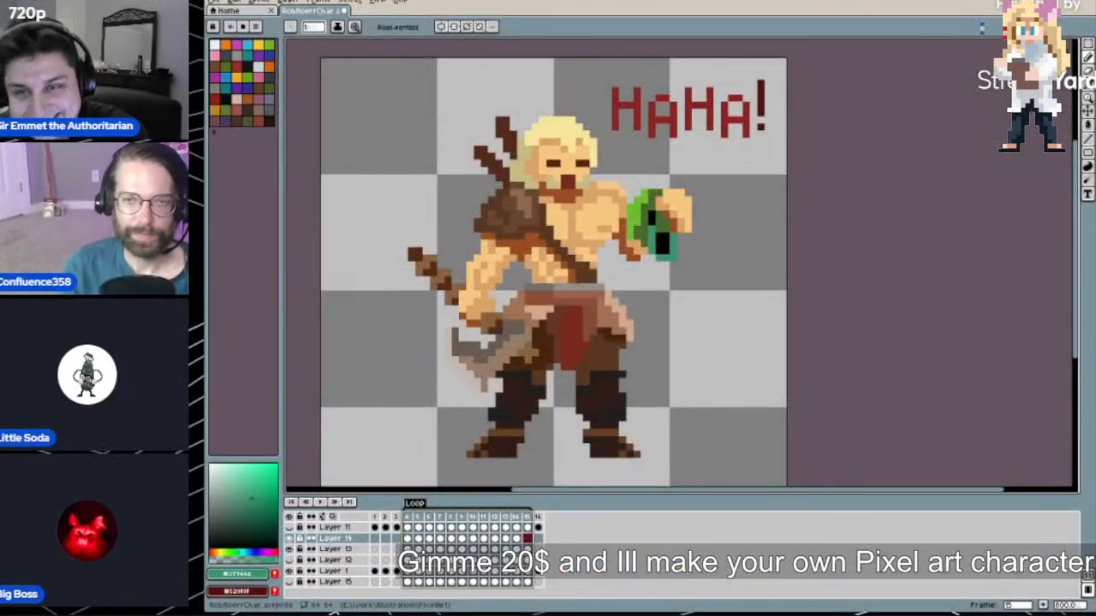
# Select all frames of the Loop tag and set up a file export limited to the selected frames
pyautogui.click(320, 502)
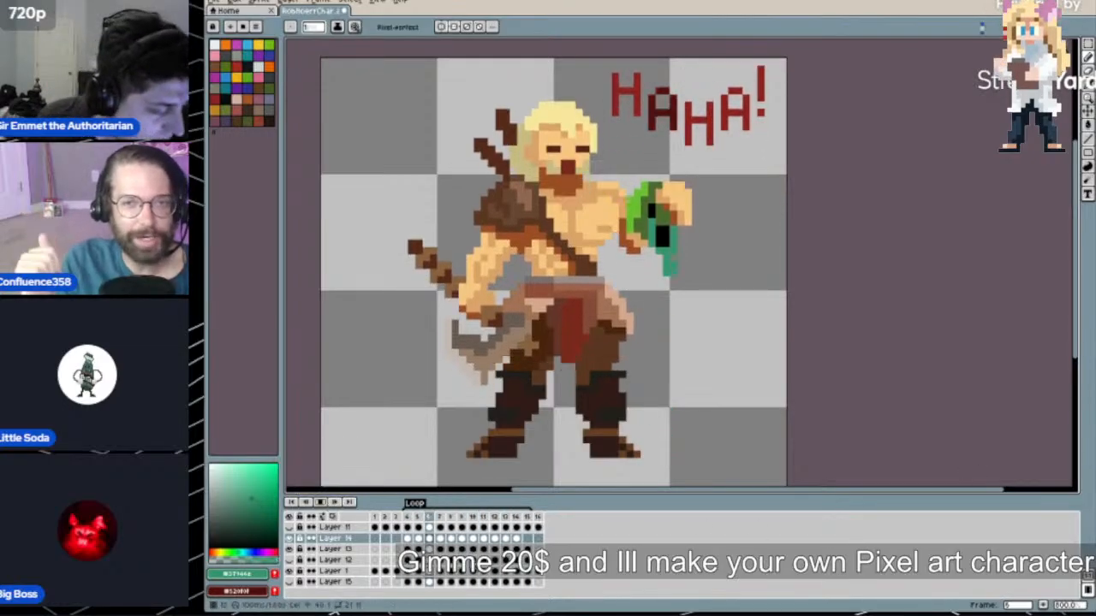
pyautogui.moveTo(414, 519); pyautogui.dragTo(529, 519)
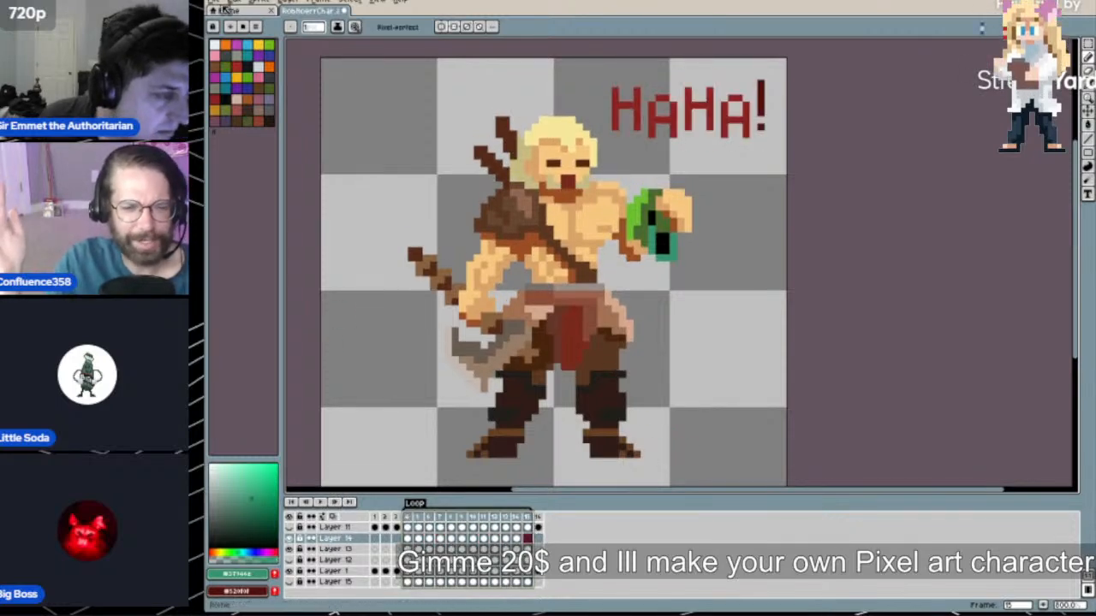
pyautogui.click(216, 2)
pyautogui.moveTo(300, 89)
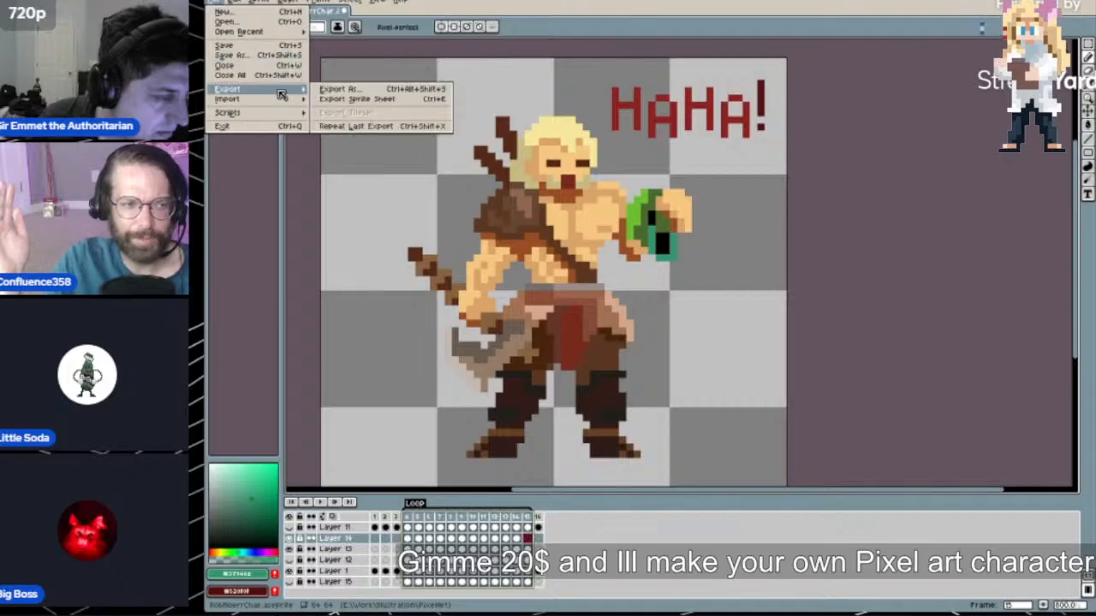
pyautogui.click(376, 89)
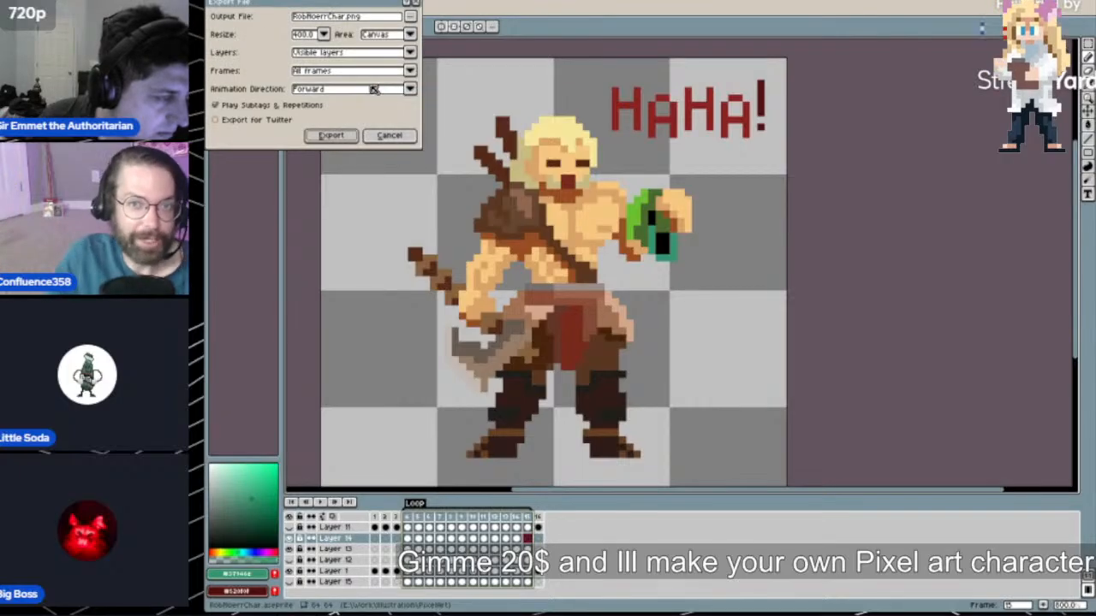
pyautogui.click(400, 72)
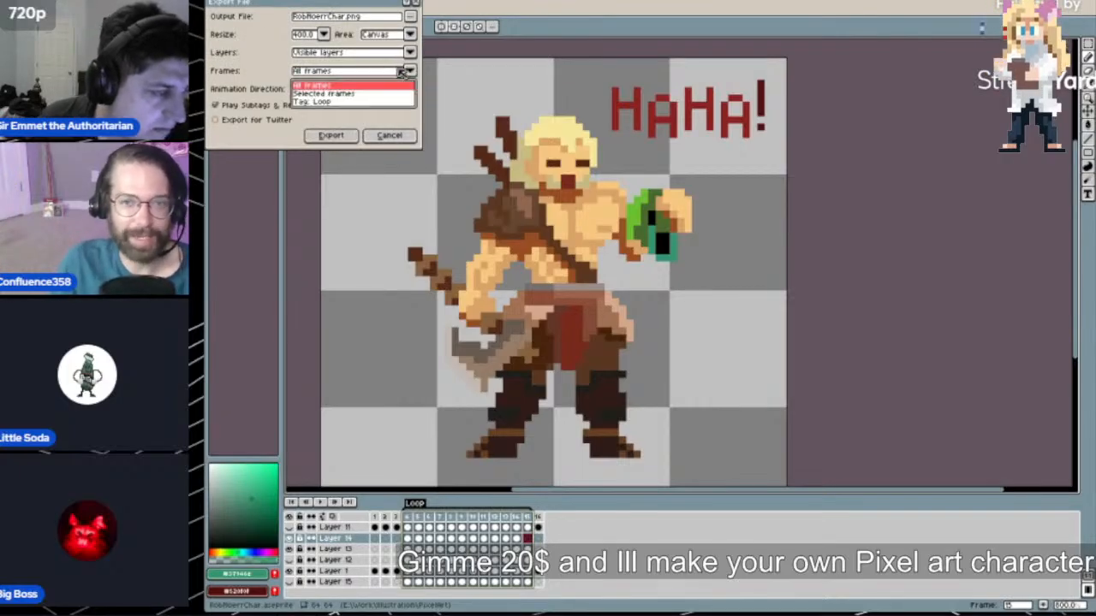
pyautogui.click(351, 95)
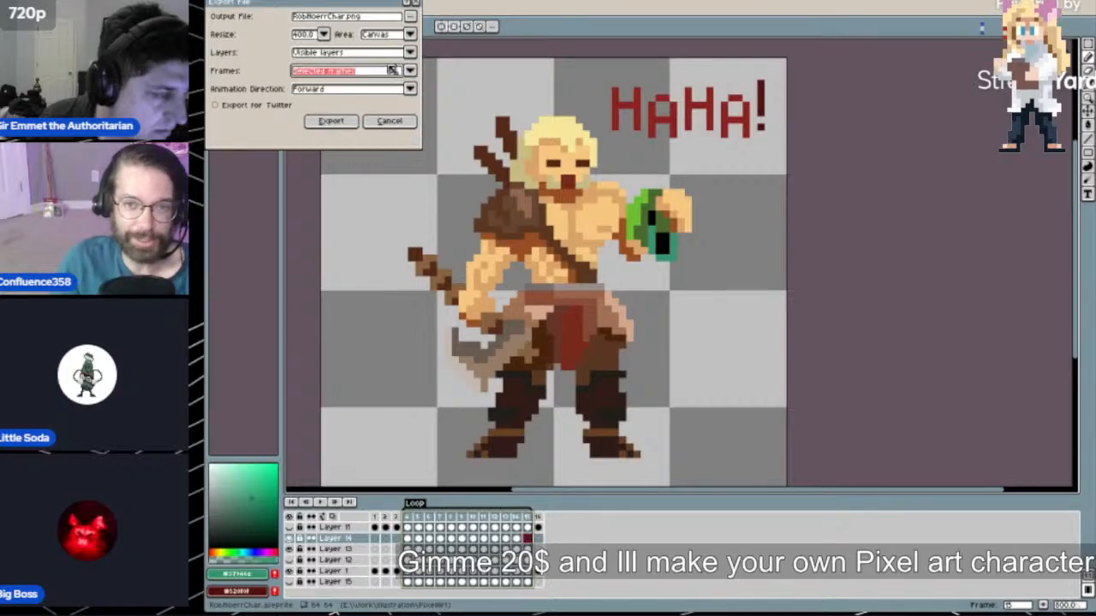
# Change the export file's extension to .gif, choose the E:\Work\Amagad folder and export it despite unsupported layers and tags
pyautogui.click(350, 21)
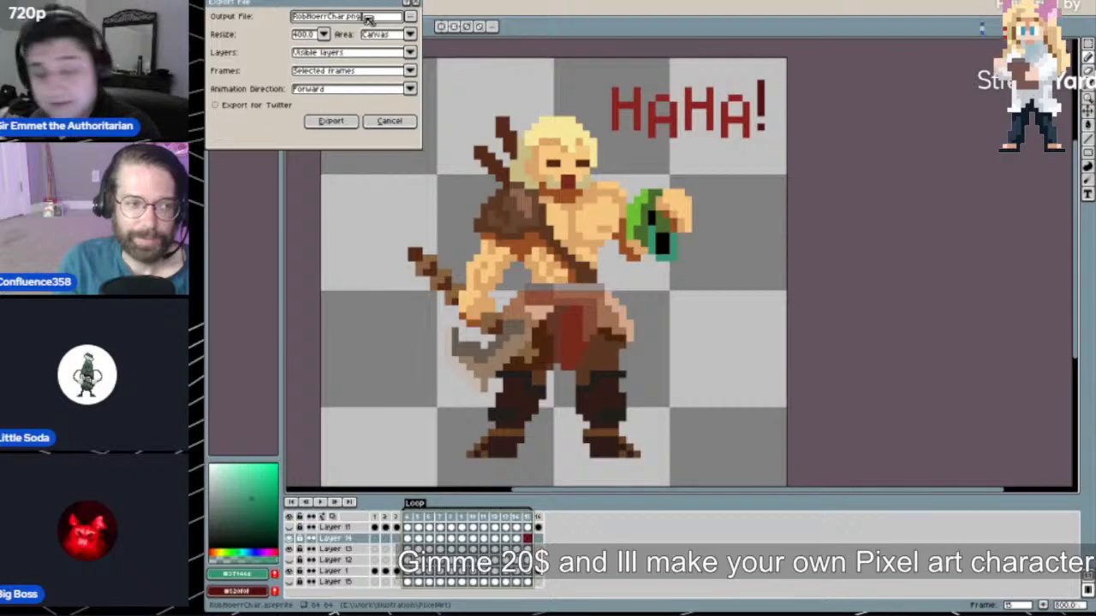
pyautogui.press('BackSpace')
pyautogui.press('BackSpace')
pyautogui.press('BackSpace')
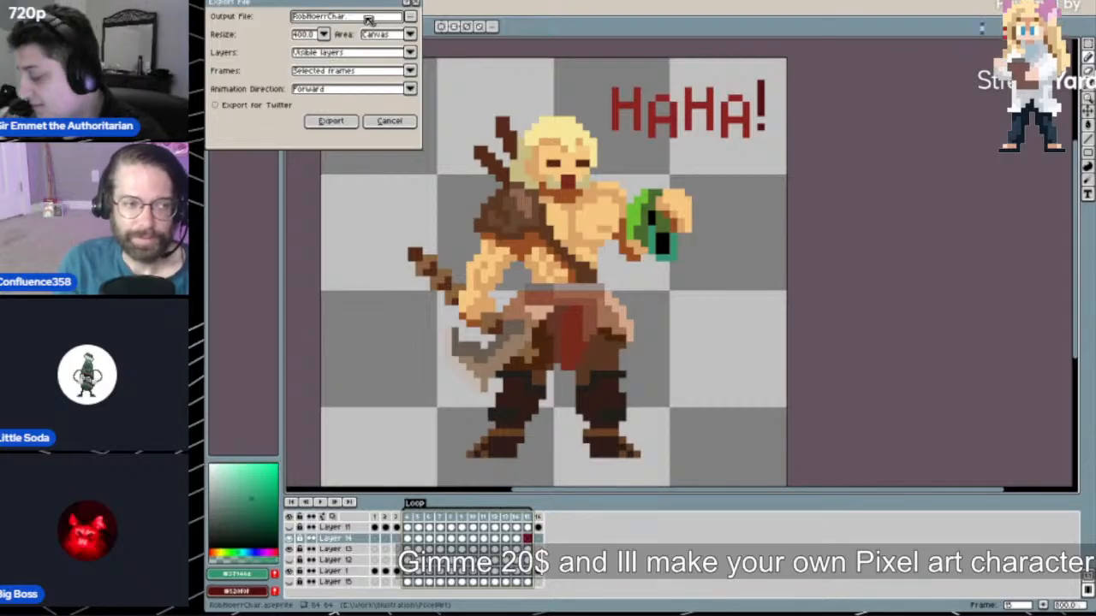
pyautogui.write('gif')
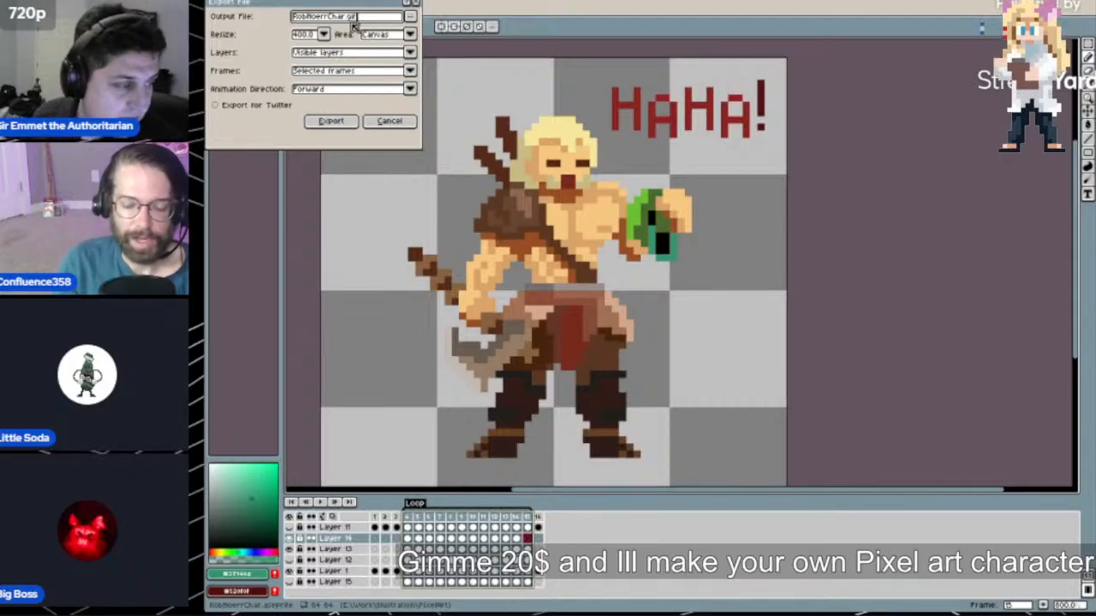
pyautogui.click(411, 16)
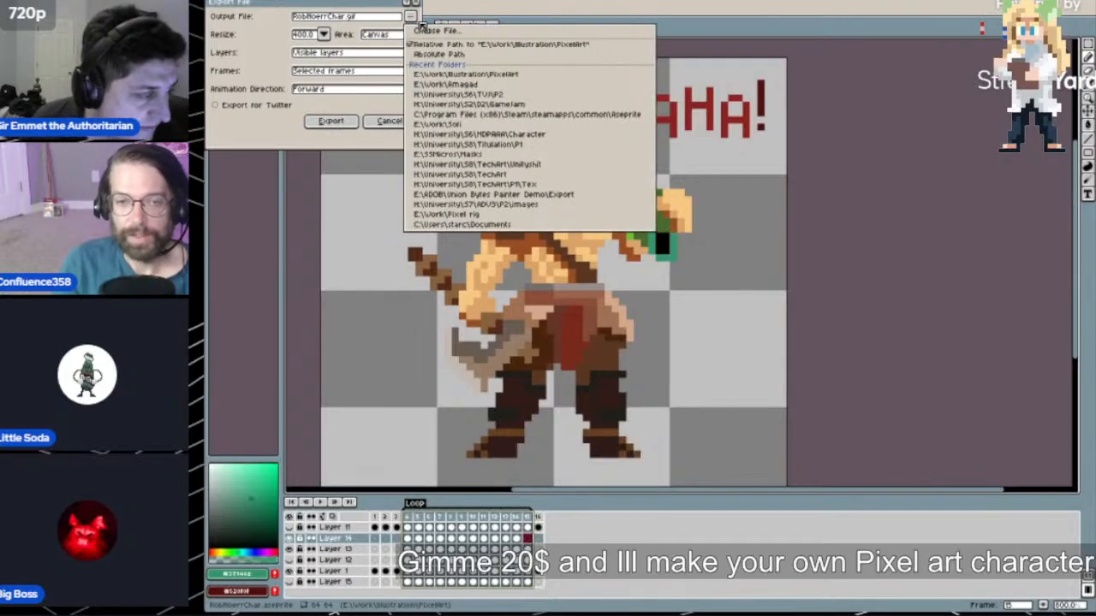
pyautogui.click(488, 84)
pyautogui.click(330, 122)
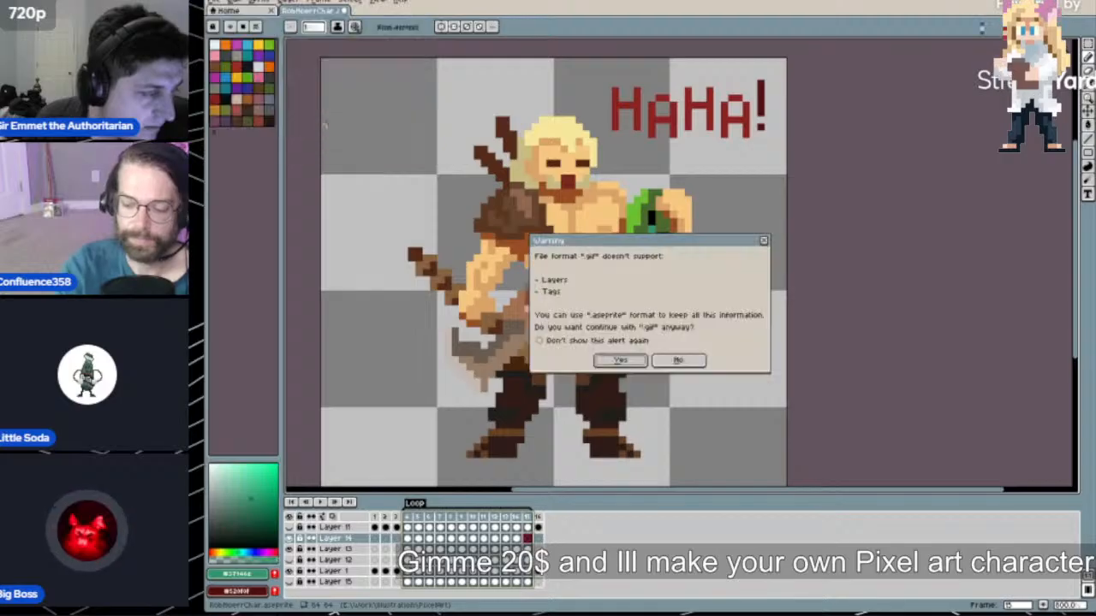
pyautogui.click(620, 360)
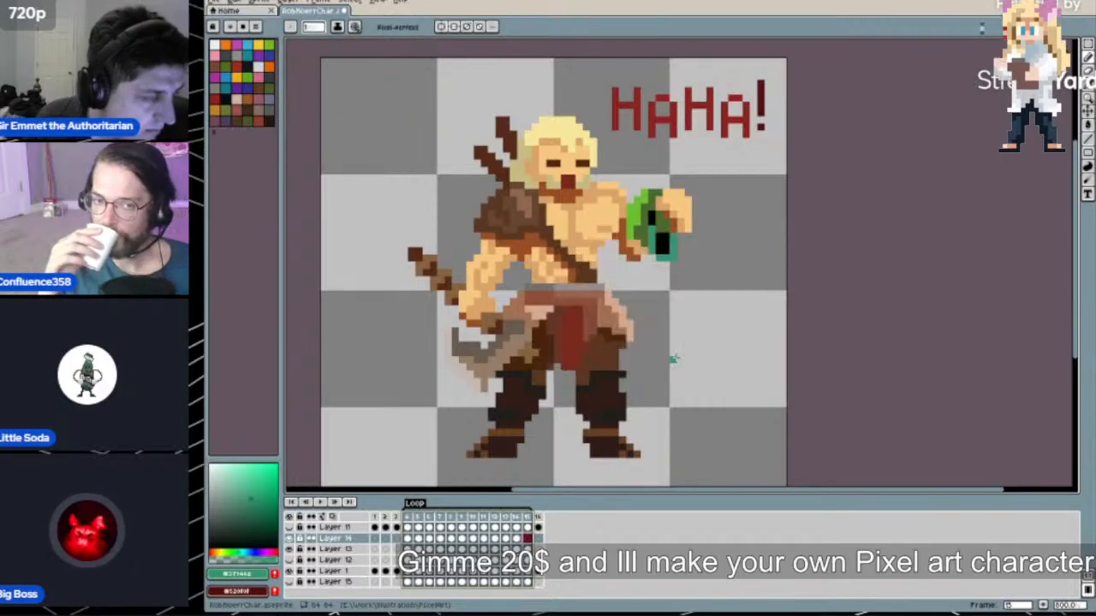
# Export the selected frames as a GIF again with the same settings and play back the loop
pyautogui.click(219, 2)
pyautogui.moveTo(240, 89)
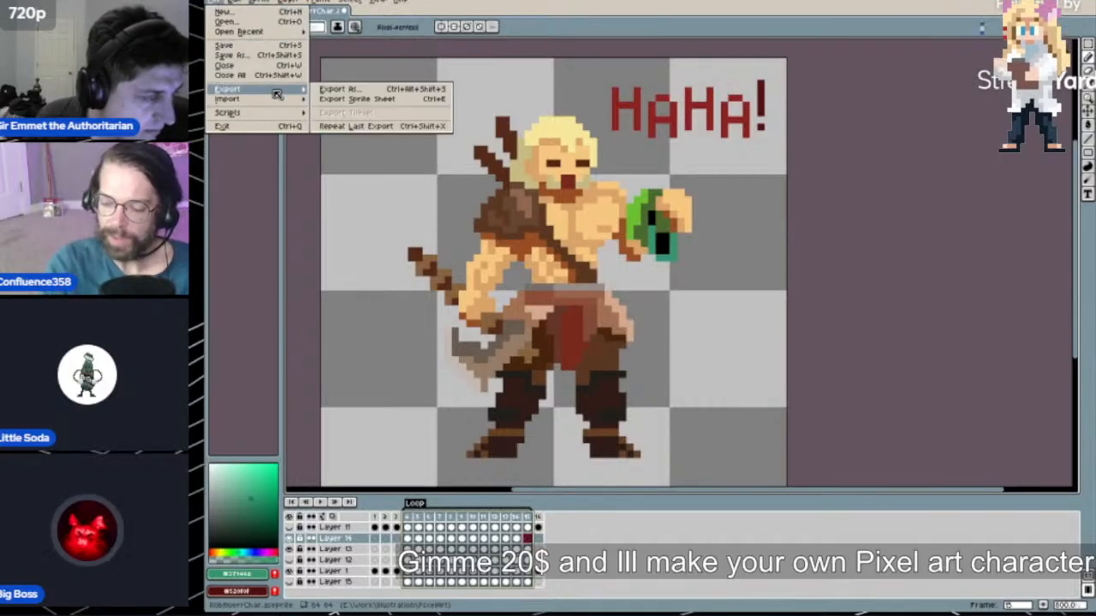
pyautogui.click(358, 92)
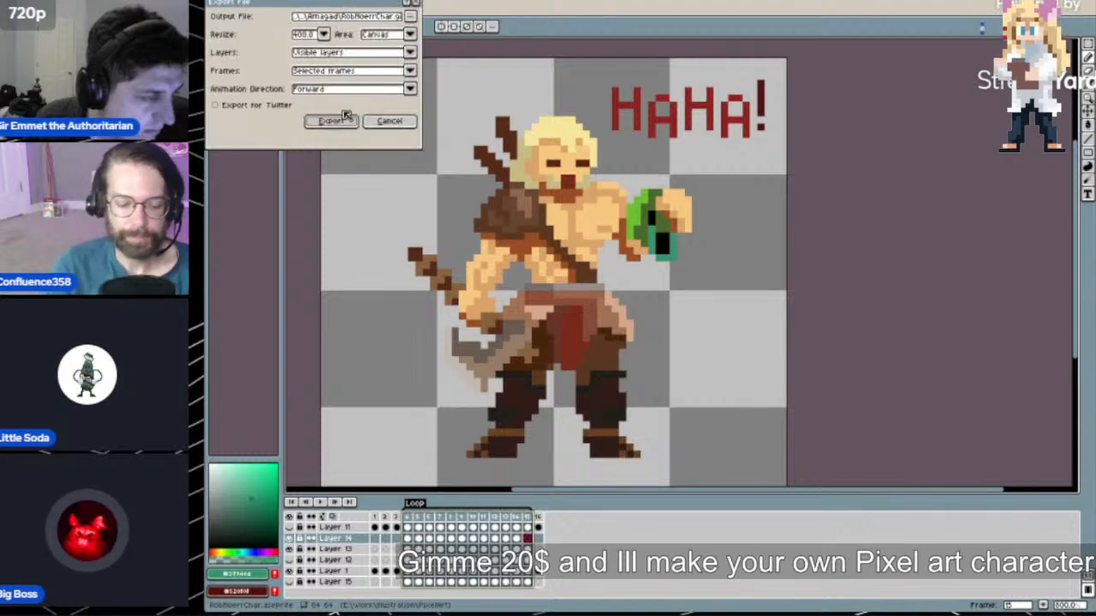
pyautogui.click(331, 120)
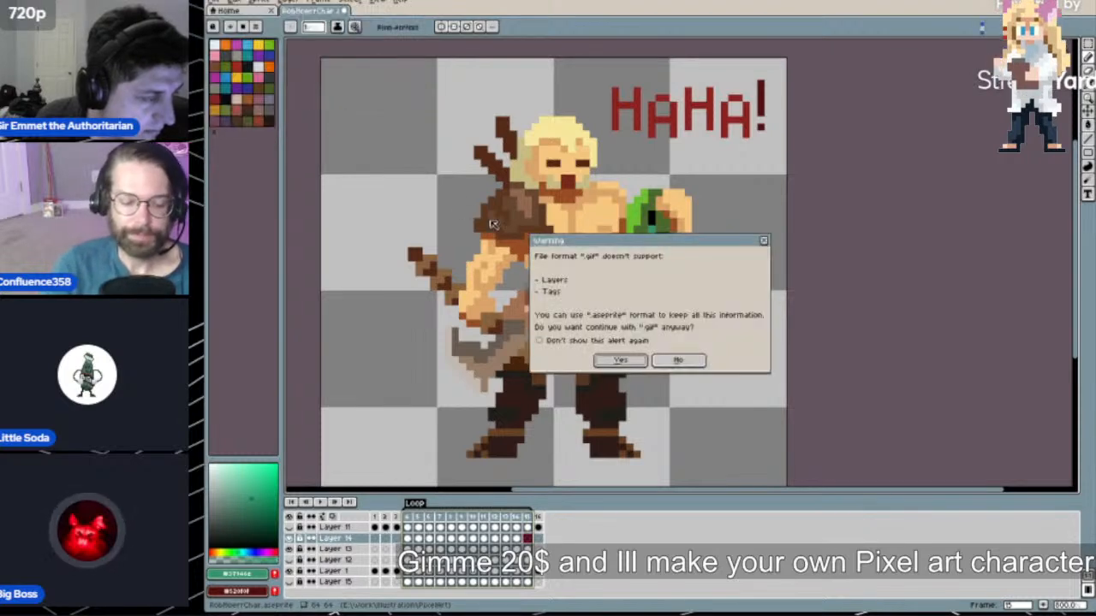
pyautogui.click(619, 361)
pyautogui.click(702, 344)
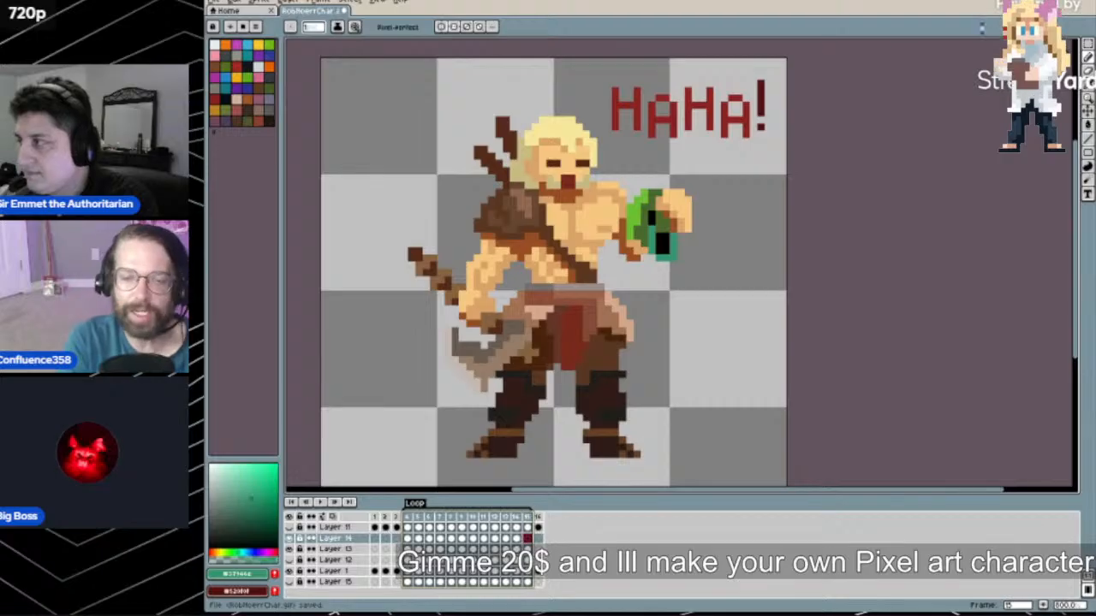
pyautogui.click(322, 503)
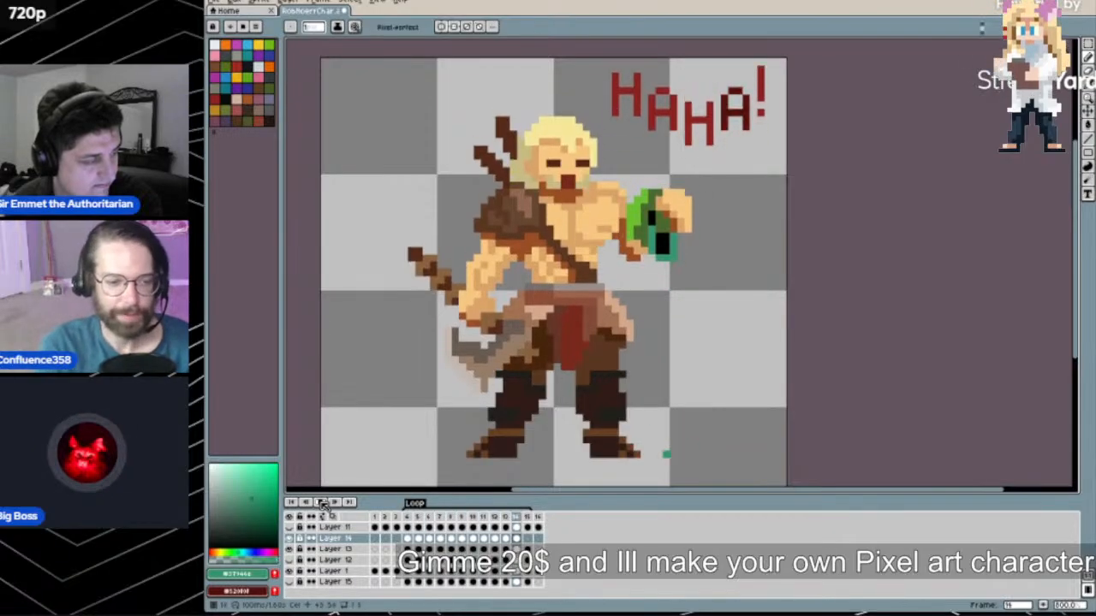
pyautogui.click(323, 504)
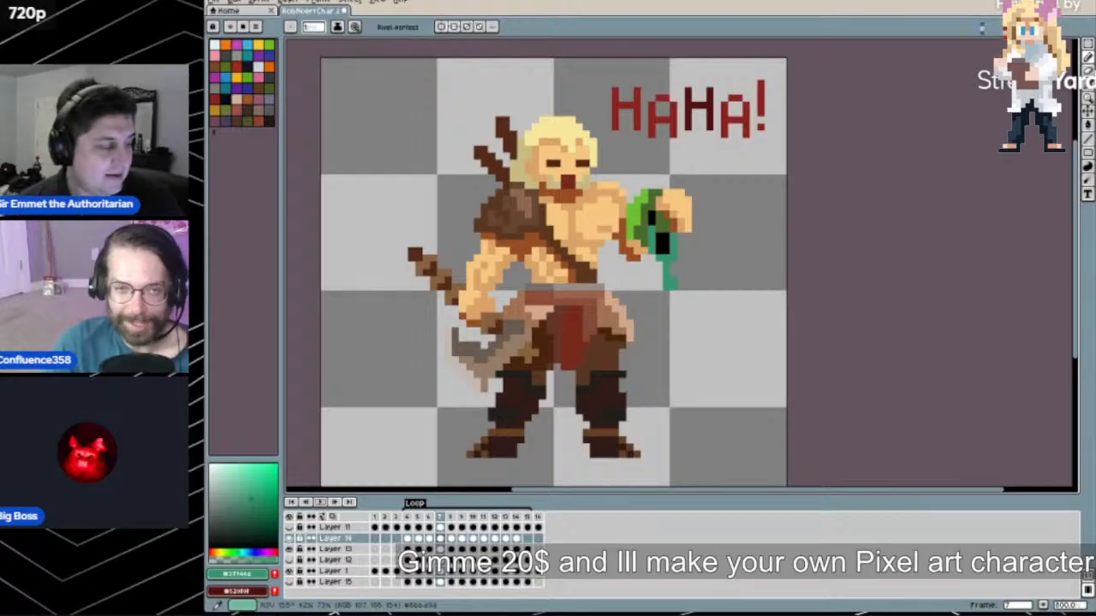
# Open CharacterMaker.aseprite, enlarge the timeline and select the rectangular area around the red-bearded character
pyautogui.click(228, 10)
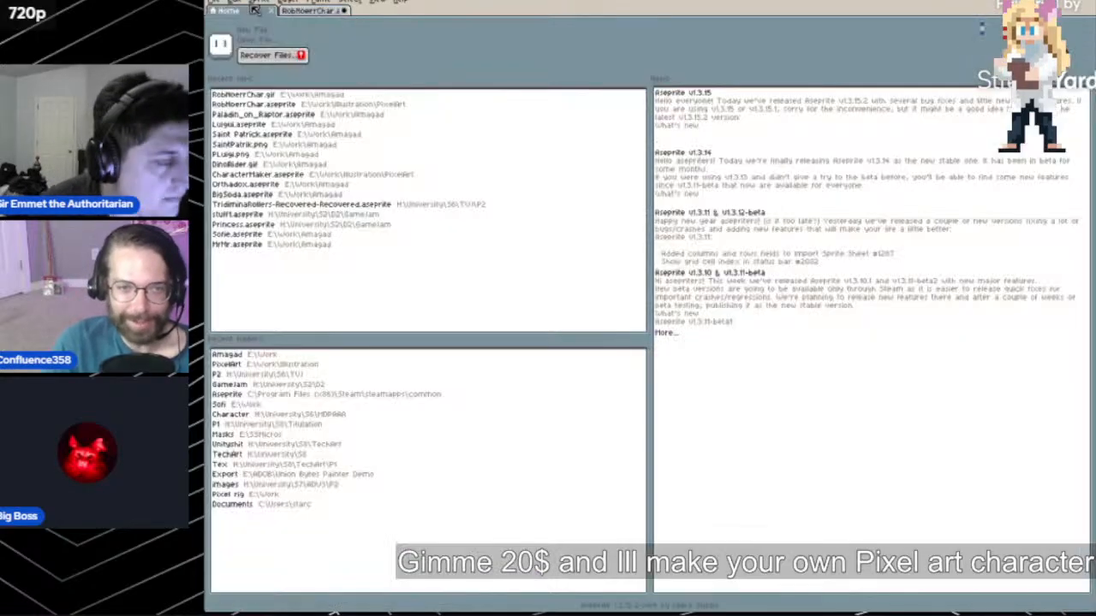
pyautogui.click(369, 176)
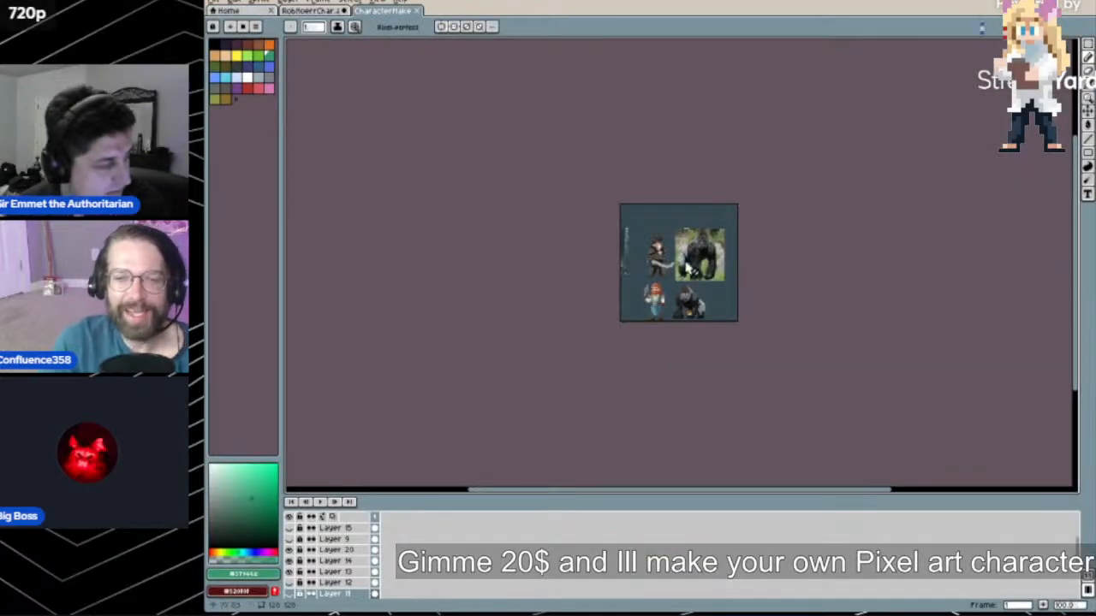
pyautogui.scroll(3, 741, 291)
pyautogui.moveTo(548, 272); pyautogui.dragTo(593, 386)
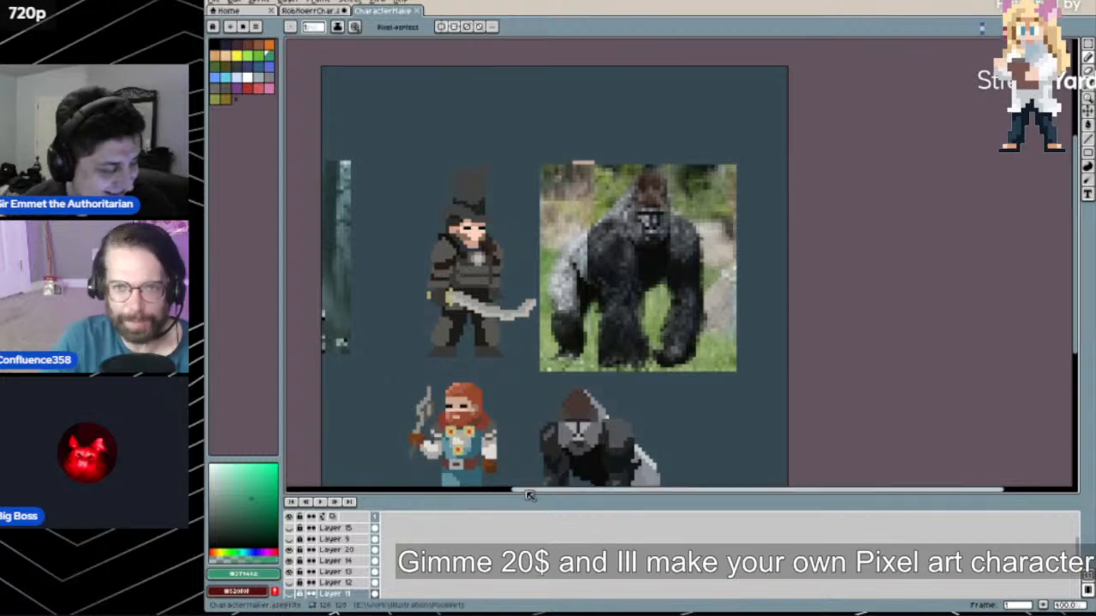
pyautogui.moveTo(524, 494); pyautogui.dragTo(525, 447)
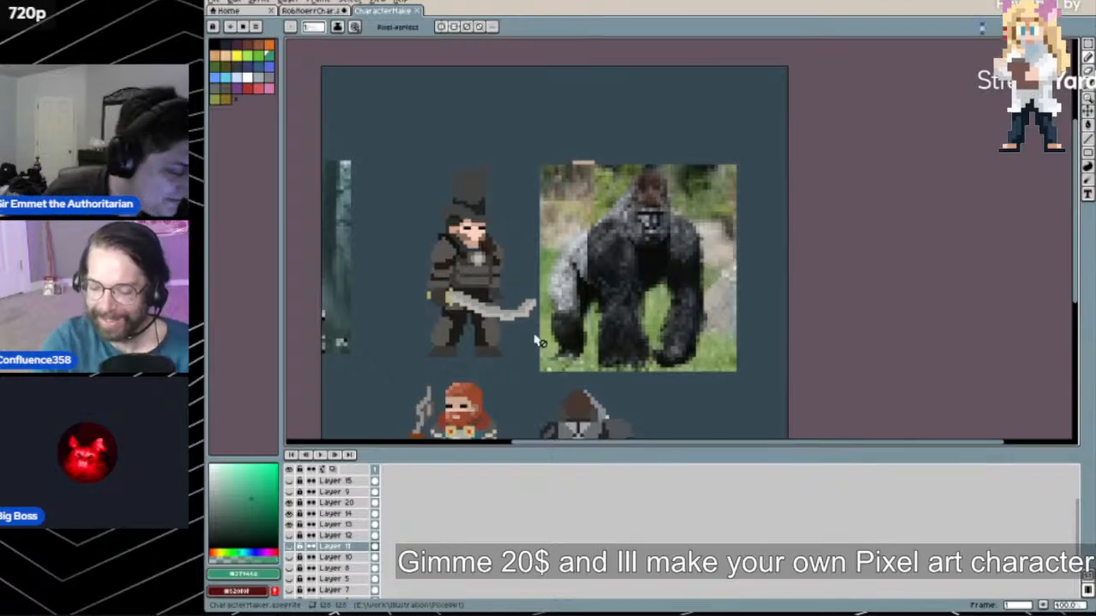
pyautogui.moveTo(524, 378); pyautogui.dragTo(561, 225)
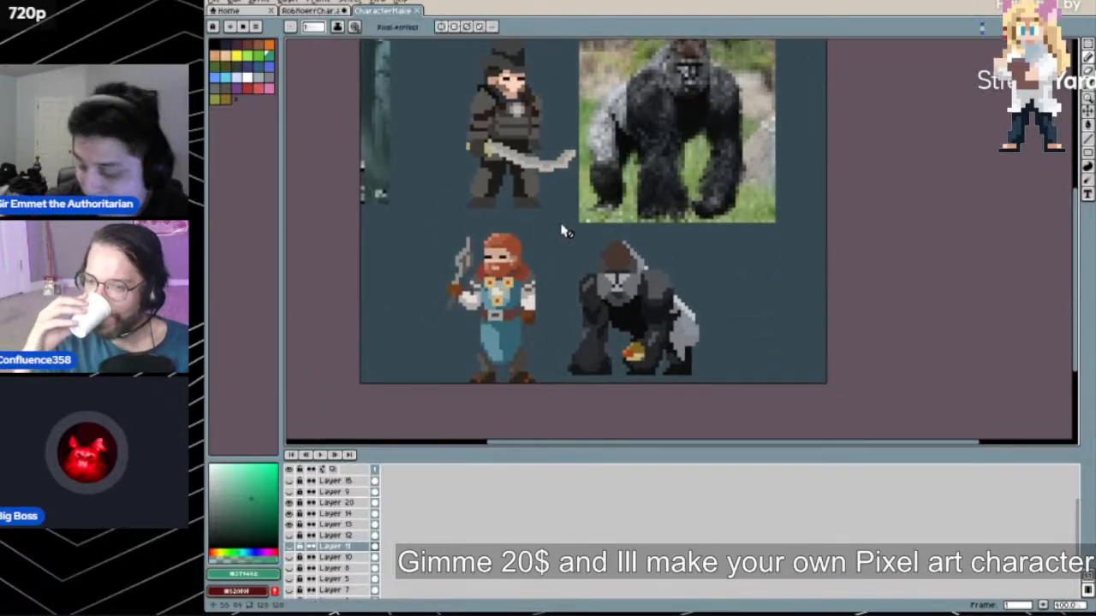
pyautogui.press('m')
pyautogui.moveTo(434, 228); pyautogui.dragTo(547, 421)
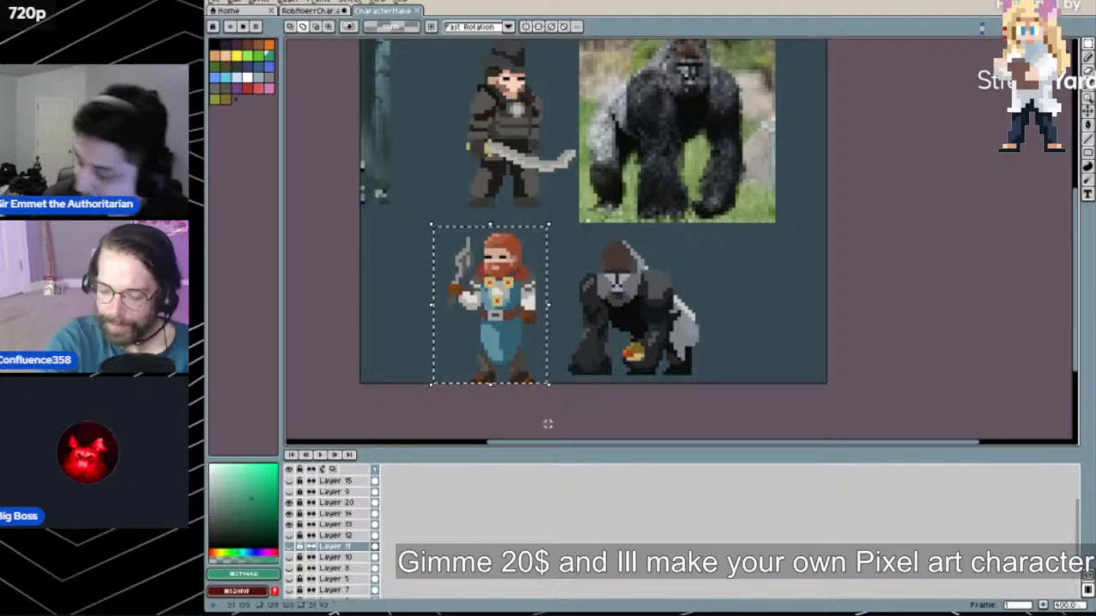
# Create a new 64 x 64 RGB sprite with a transparent background and undo the dark cel pasted into it
pyautogui.click(227, 10)
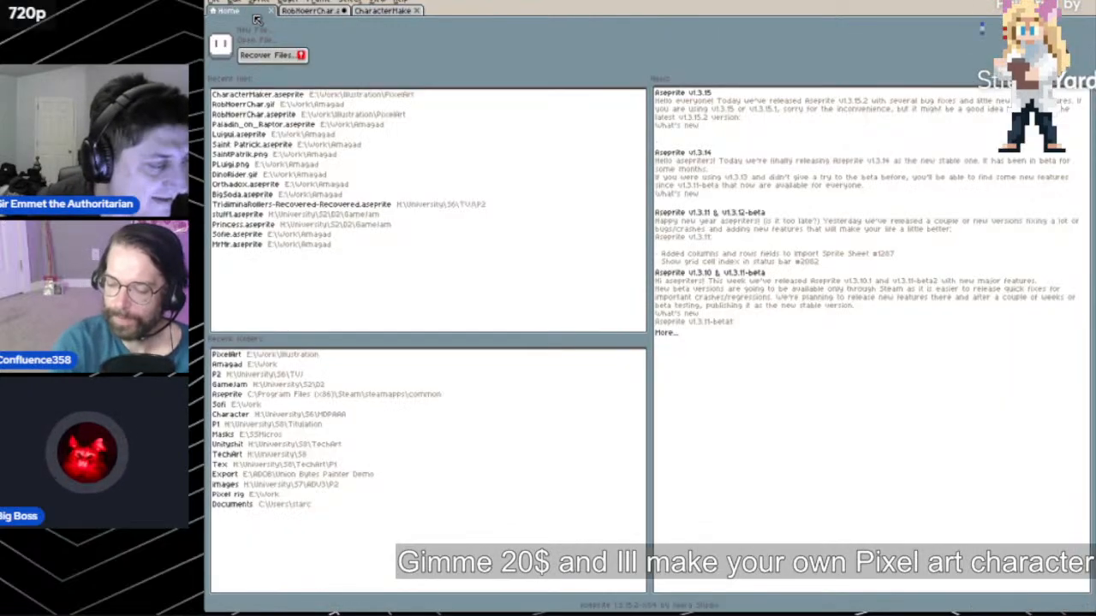
pyautogui.click(265, 30)
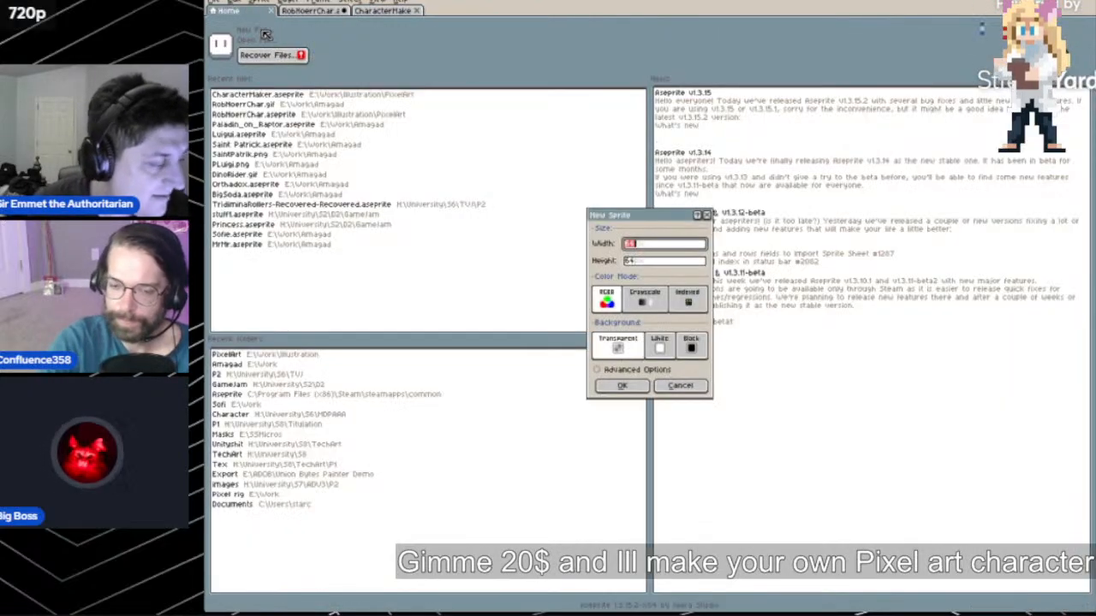
pyautogui.press('Return')
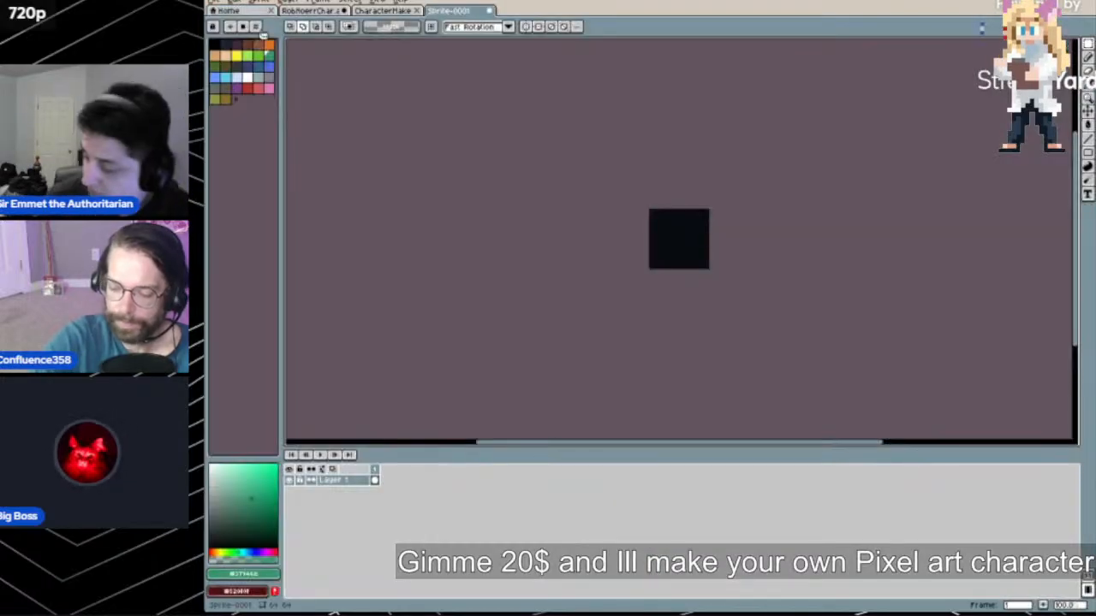
pyautogui.hotkey('ctrl', 'z')
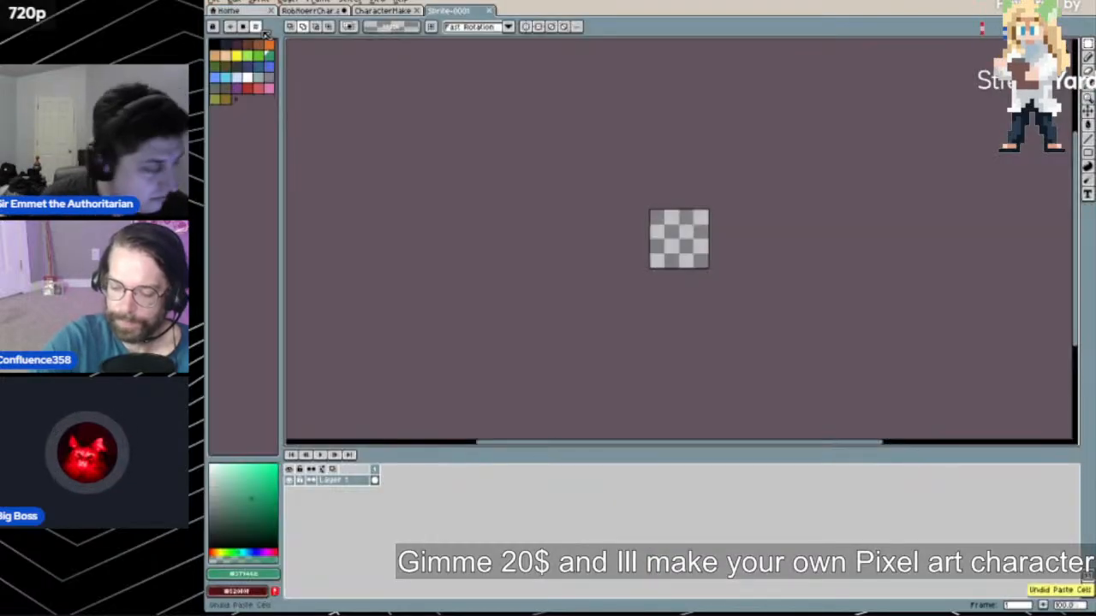
# Return to the CharacterMaker sprite, toggle the visibility of Layers 13 and 14 to identify the character's layer, and copy Layer 14
pyautogui.click(316, 11)
pyautogui.hotkey('ctrl', 'Tab')
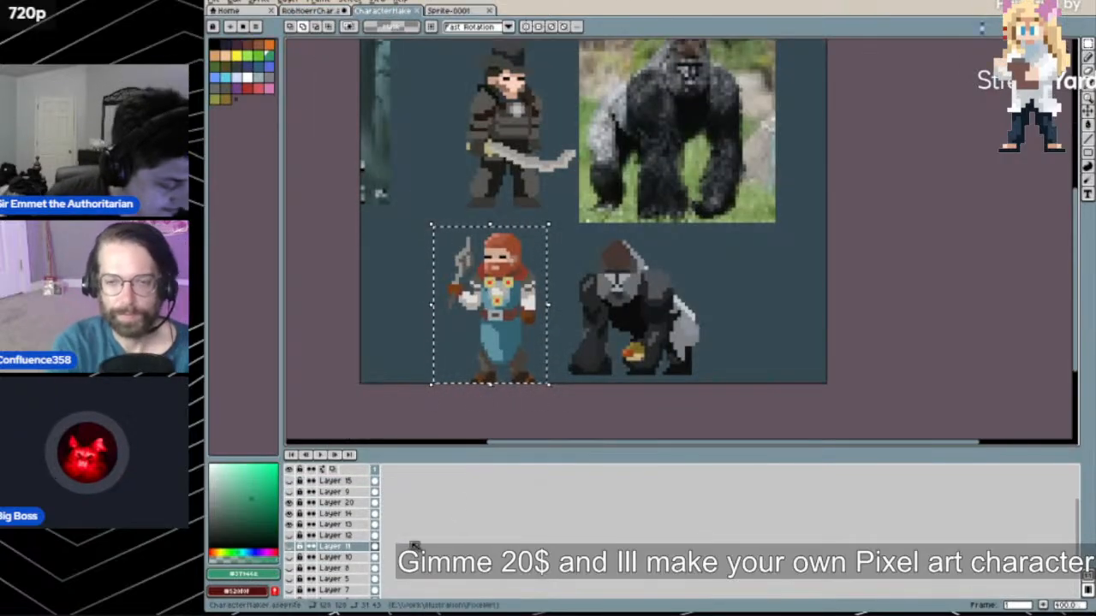
pyautogui.click(290, 525)
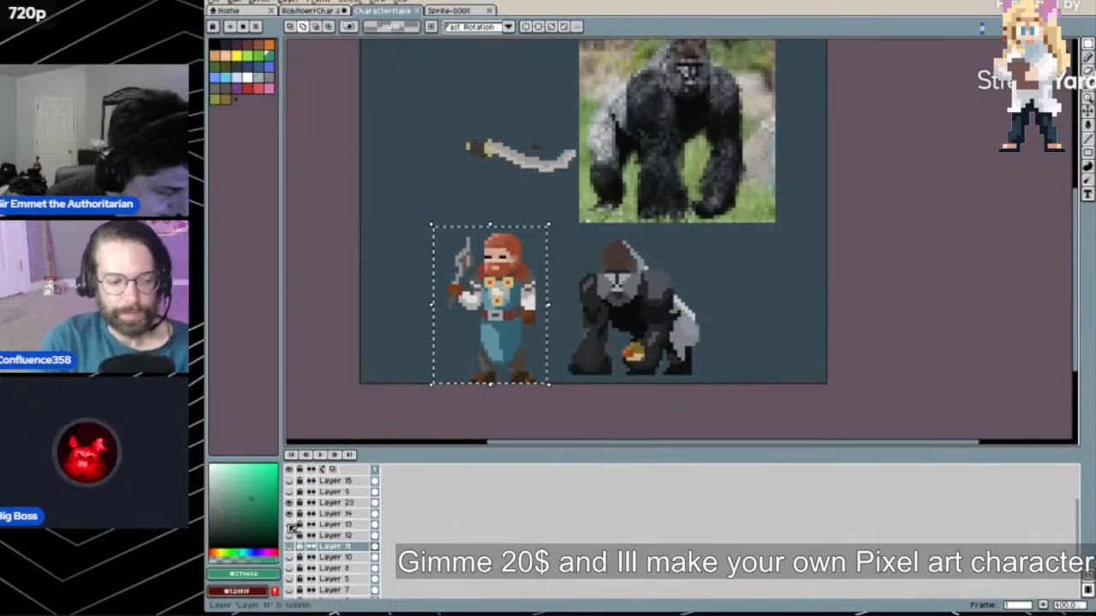
pyautogui.click(290, 525)
pyautogui.click(290, 514)
pyautogui.click(290, 514)
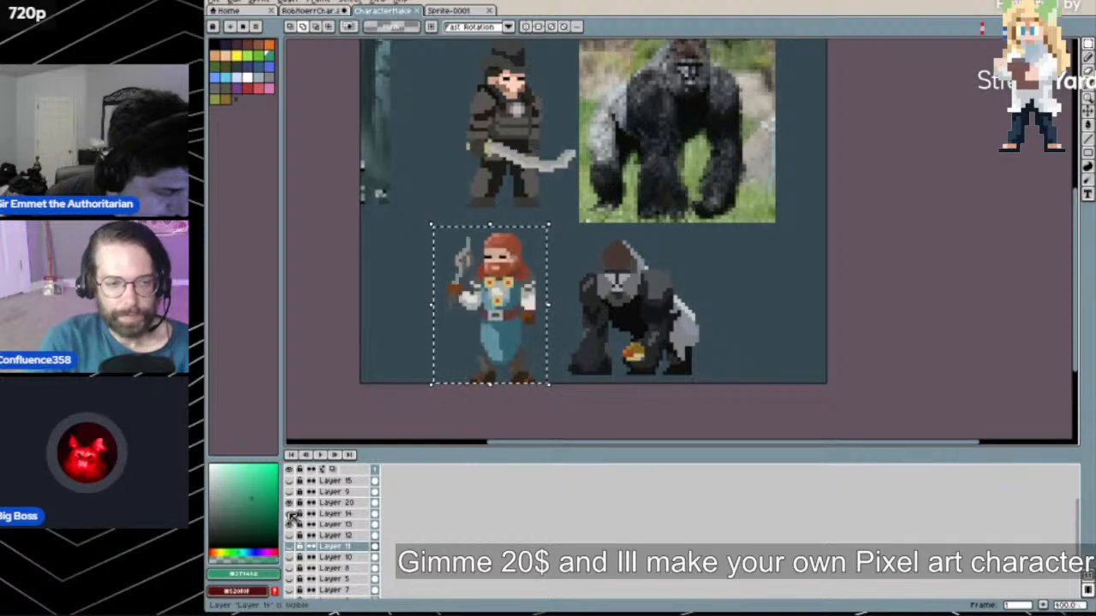
pyautogui.click(351, 514)
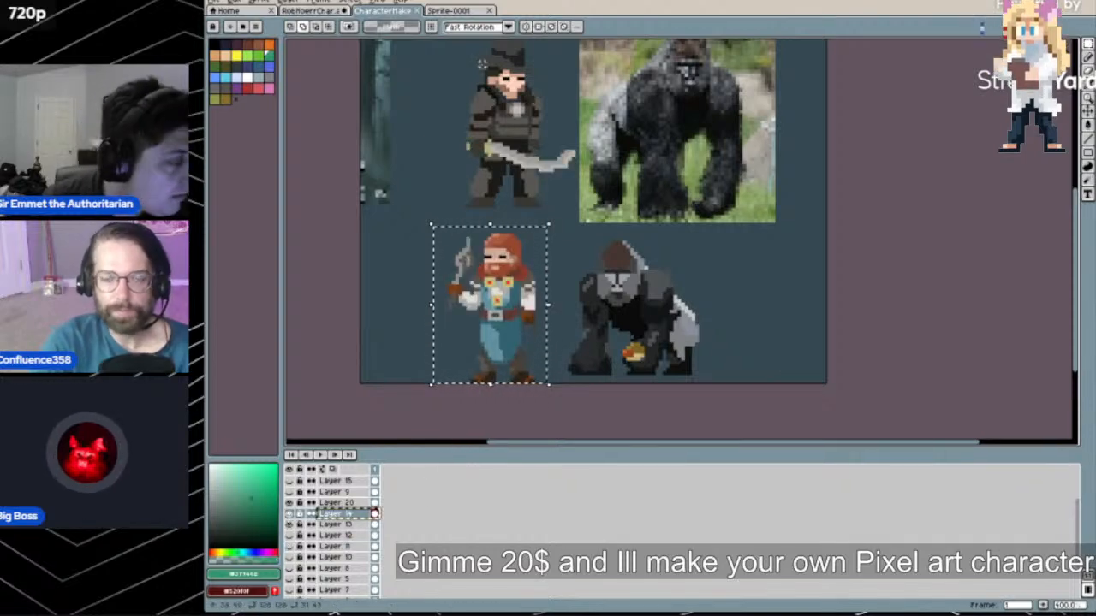
# Paste Layer 14 into the new sprite, move its artwork to position 5, -54 to bring the character onto the canvas, and deselect
pyautogui.click(458, 11)
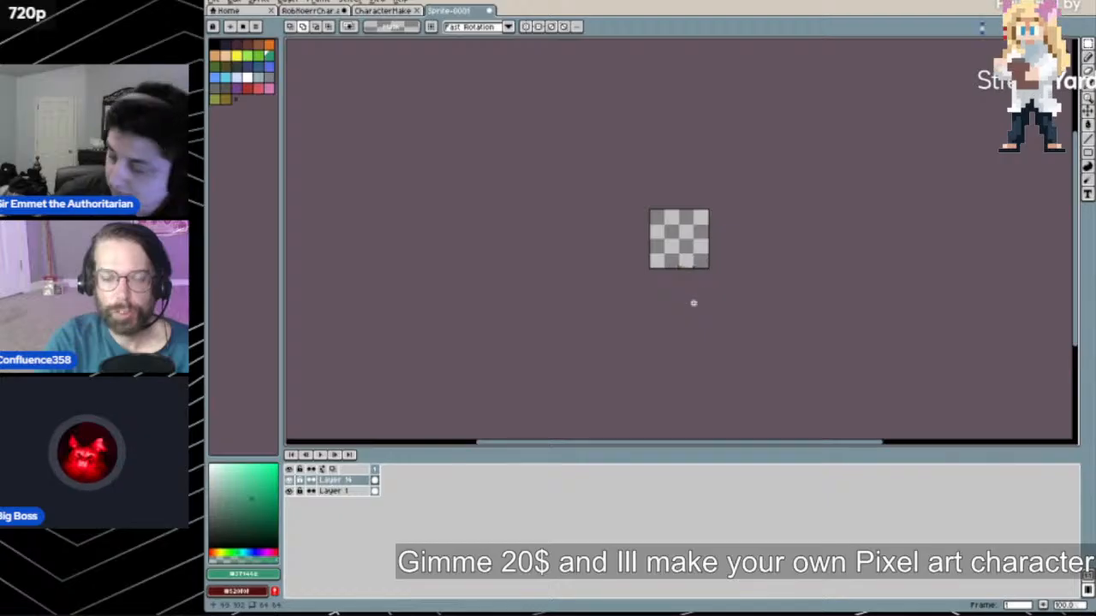
pyautogui.hotkey('ctrl', 'v')
pyautogui.moveTo(704, 299); pyautogui.dragTo(687, 229)
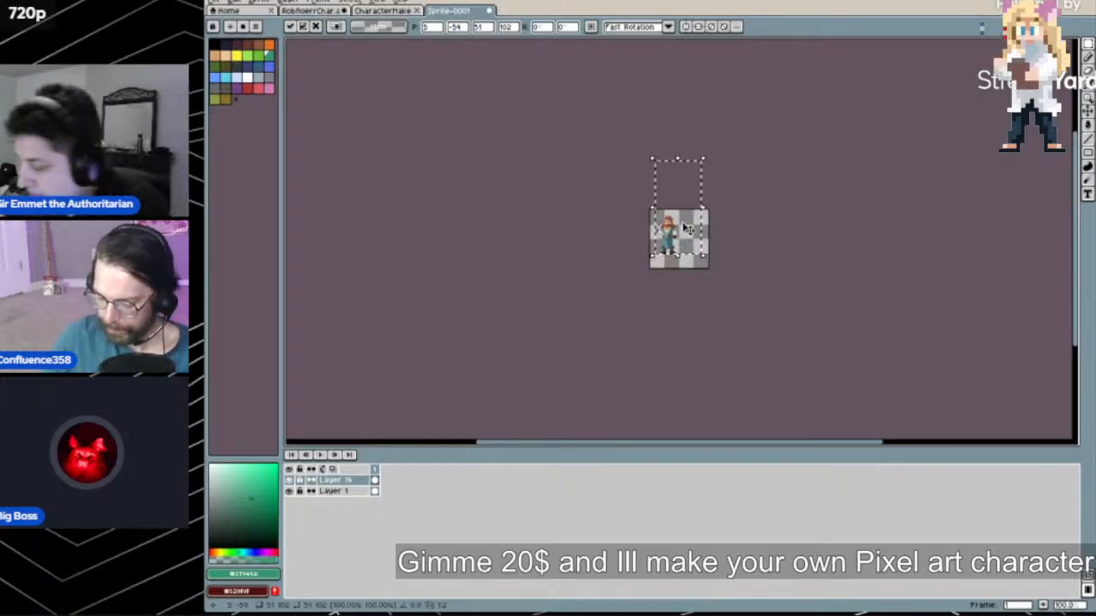
pyautogui.hotkey('ctrl', 'd')
pyautogui.press('z')
pyautogui.scroll(4, 665, 269)
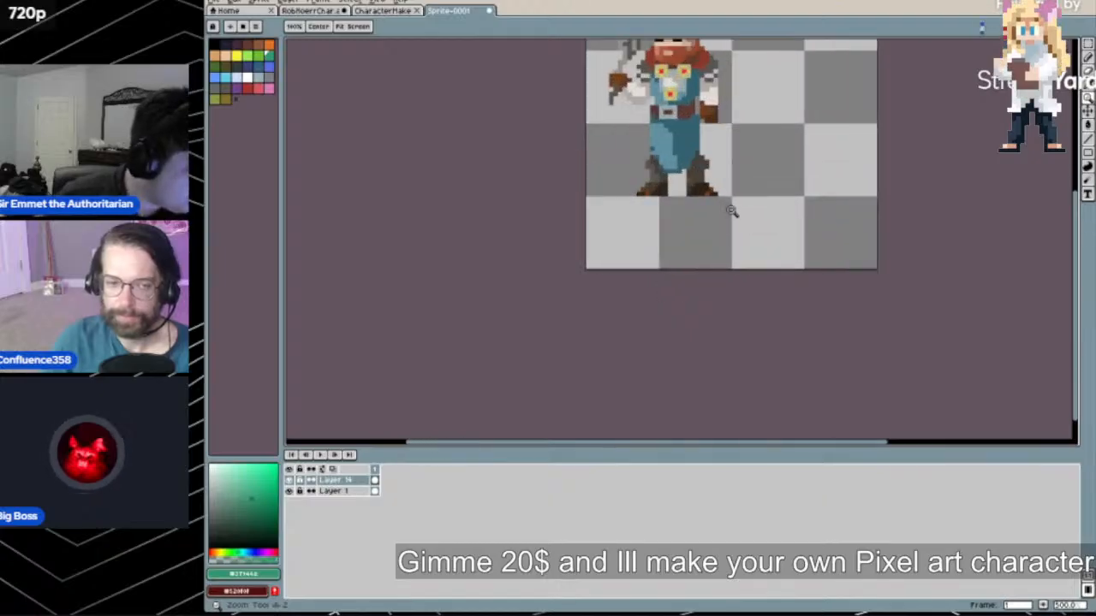
# Select the red-bearded character's artwork, nudge it four pixels left to position 1, 7, and deselect
pyautogui.moveTo(755, 211); pyautogui.dragTo(632, 368)
pyautogui.press('ctrl')
pyautogui.hotkey('ctrl', 't')
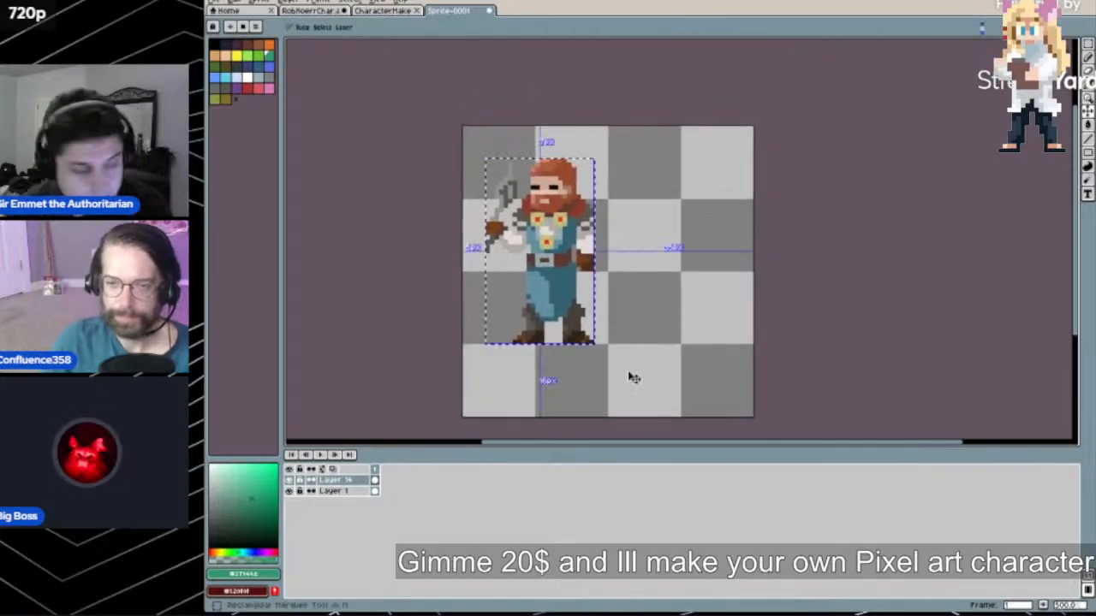
pyautogui.press('Left')
pyautogui.press('Left')
pyautogui.press('Left')
pyautogui.press('Left')
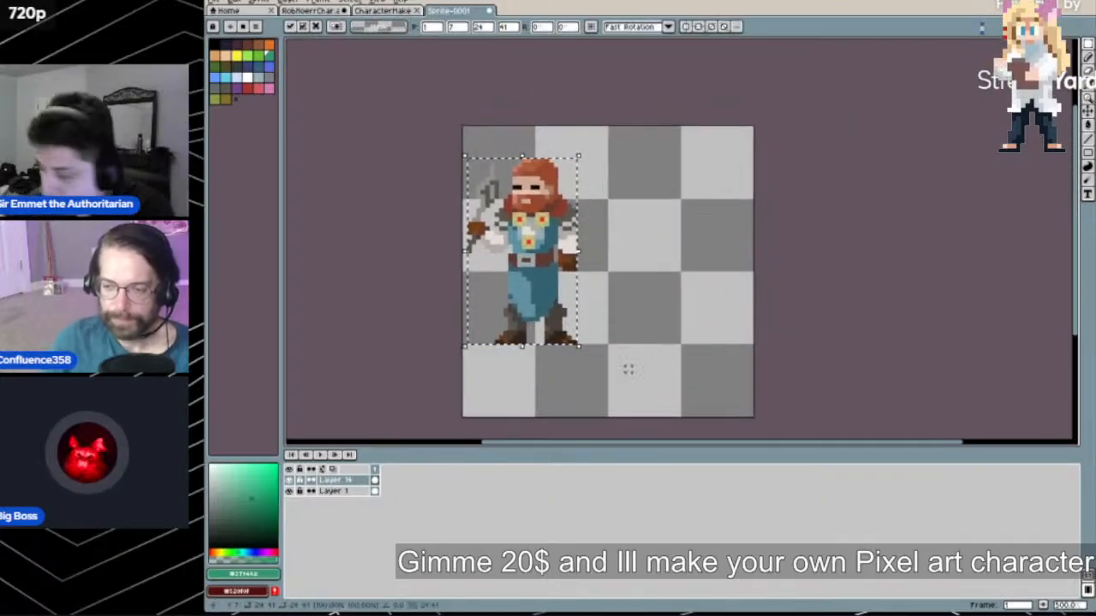
pyautogui.hotkey('ctrl', 'd')
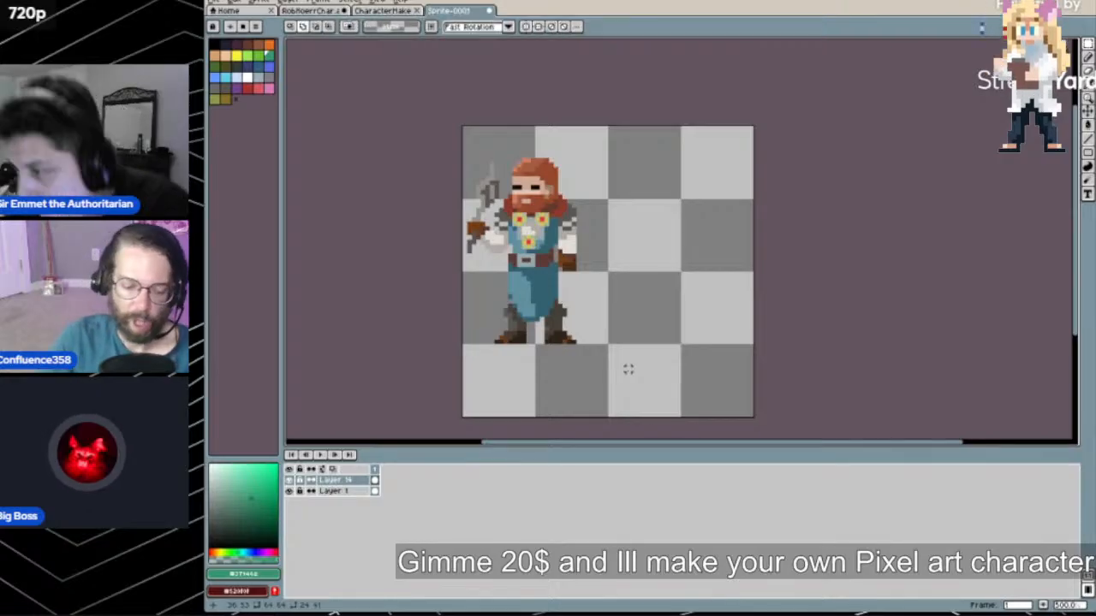
# Load the Minecraft palette preset and return to the sprite with the Pencil tool active
pyautogui.press('b')
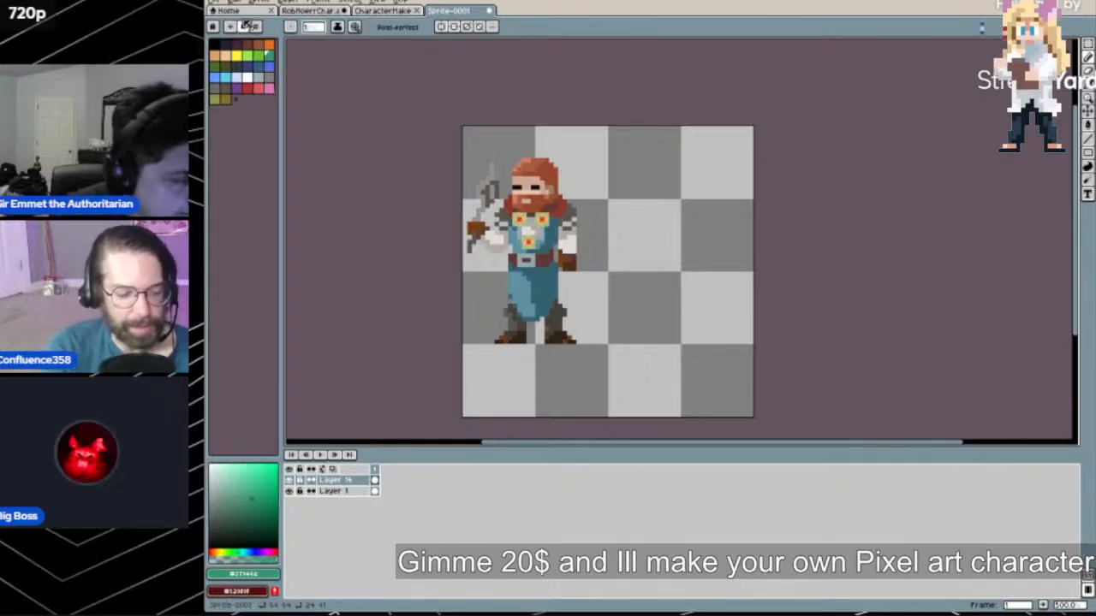
pyautogui.click(243, 26)
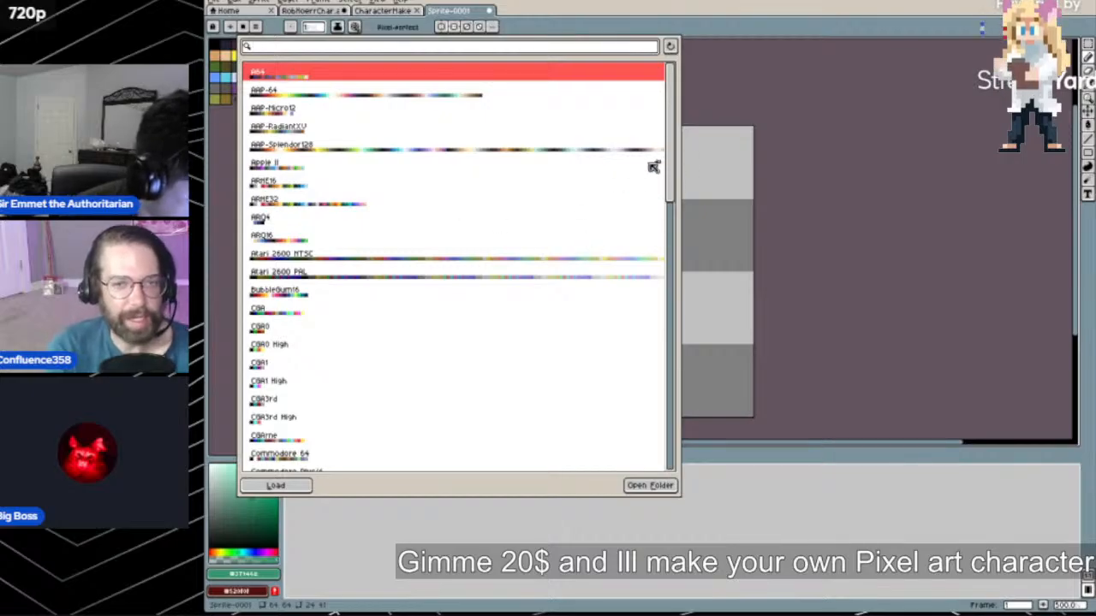
pyautogui.scroll(-1, 673, 163)
pyautogui.moveTo(674, 164); pyautogui.dragTo(662, 343)
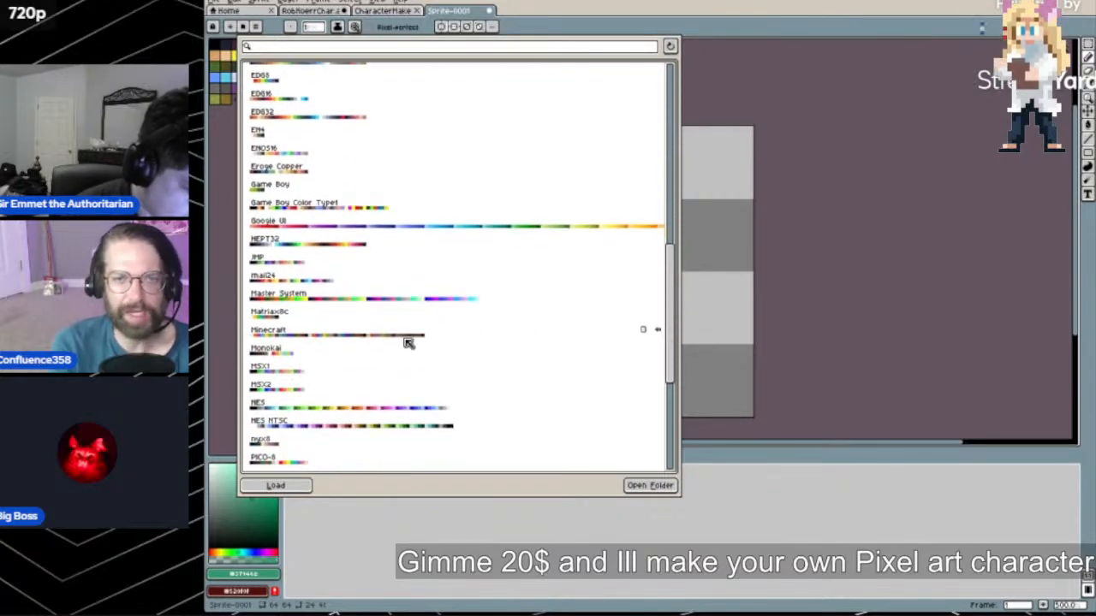
pyautogui.click(390, 336)
pyautogui.click(390, 337)
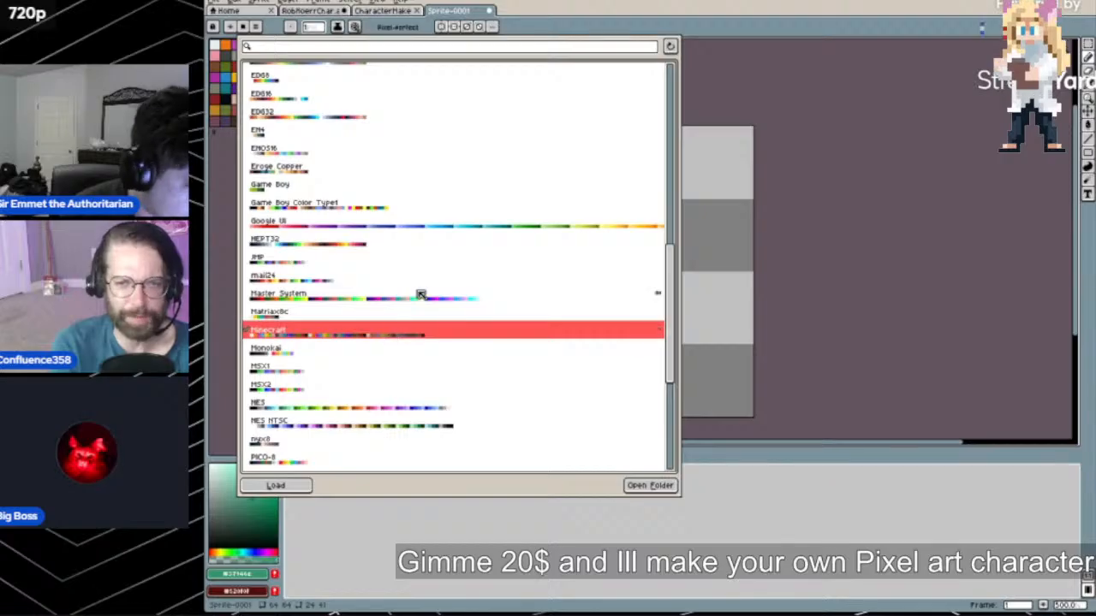
pyautogui.click(712, 70)
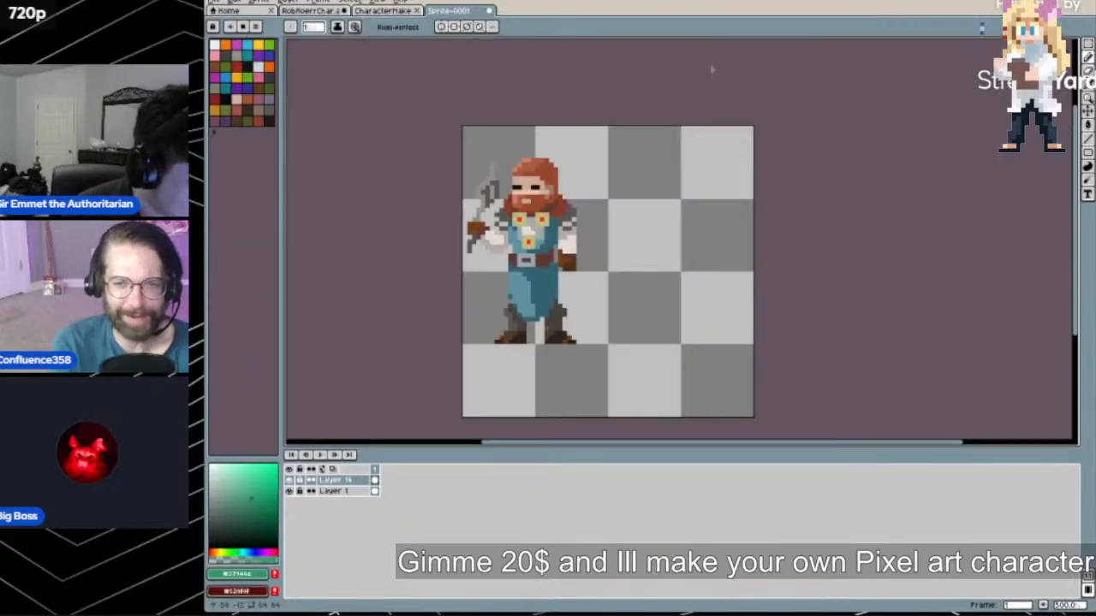
# Draw a solid dark brown (index 47) head shape beside the character and round its lower edge with near-black (index 31)
pyautogui.click(268, 120)
pyautogui.moveTo(654, 191)
pyautogui.mouseDown()
pyautogui.moveTo(657, 176)
pyautogui.moveTo(672, 178)
pyautogui.mouseUp()
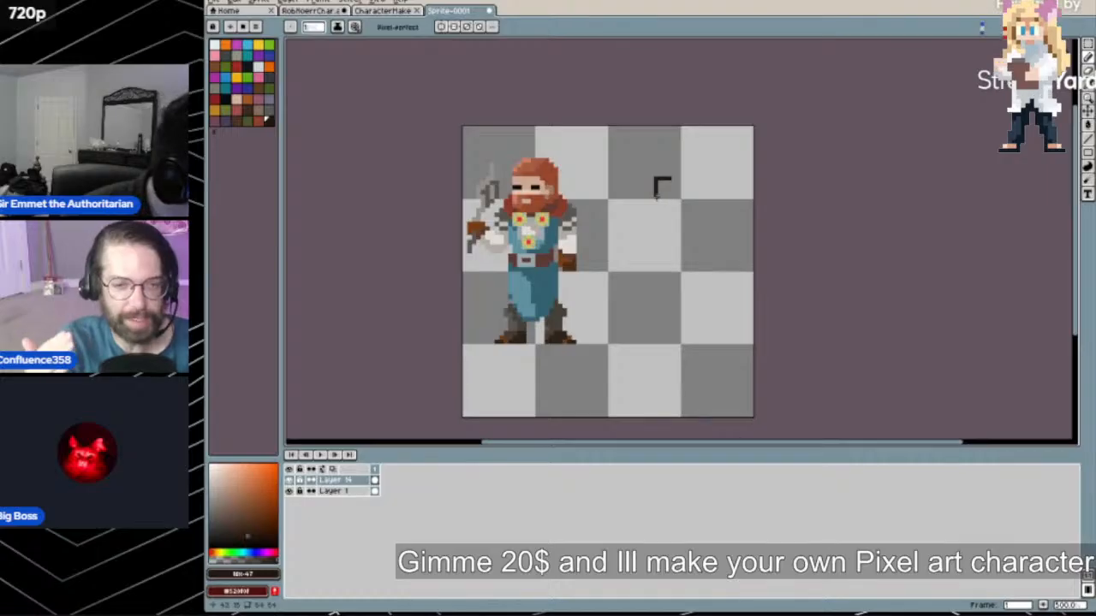
pyautogui.moveTo(656, 196)
pyautogui.mouseDown()
pyautogui.moveTo(681, 193)
pyautogui.moveTo(661, 187)
pyautogui.moveTo(674, 183)
pyautogui.moveTo(696, 190)
pyautogui.mouseUp()
pyautogui.click(679, 196)
pyautogui.press('e')
pyautogui.press('e')
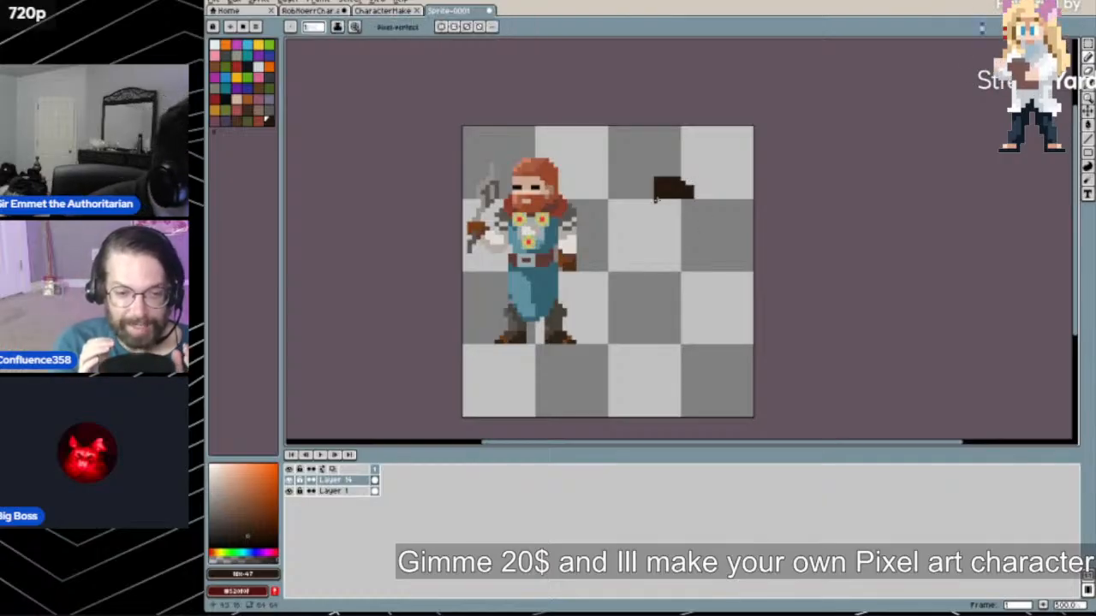
pyautogui.moveTo(660, 204)
pyautogui.mouseDown()
pyautogui.moveTo(683, 203)
pyautogui.moveTo(674, 211)
pyautogui.mouseUp()
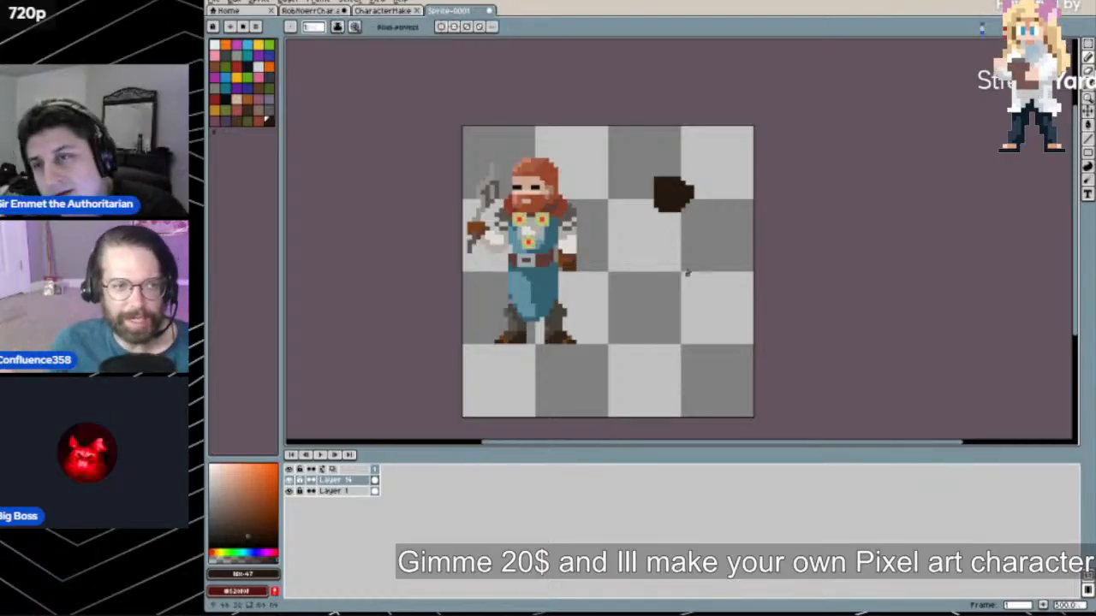
pyautogui.click(226, 99)
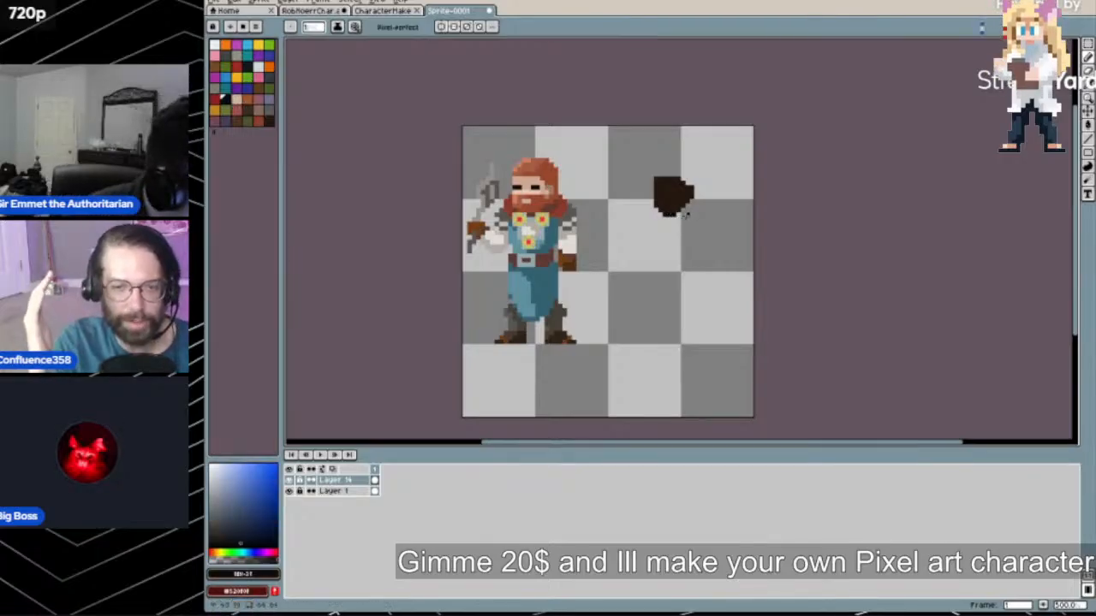
pyautogui.moveTo(668, 213); pyautogui.dragTo(683, 211)
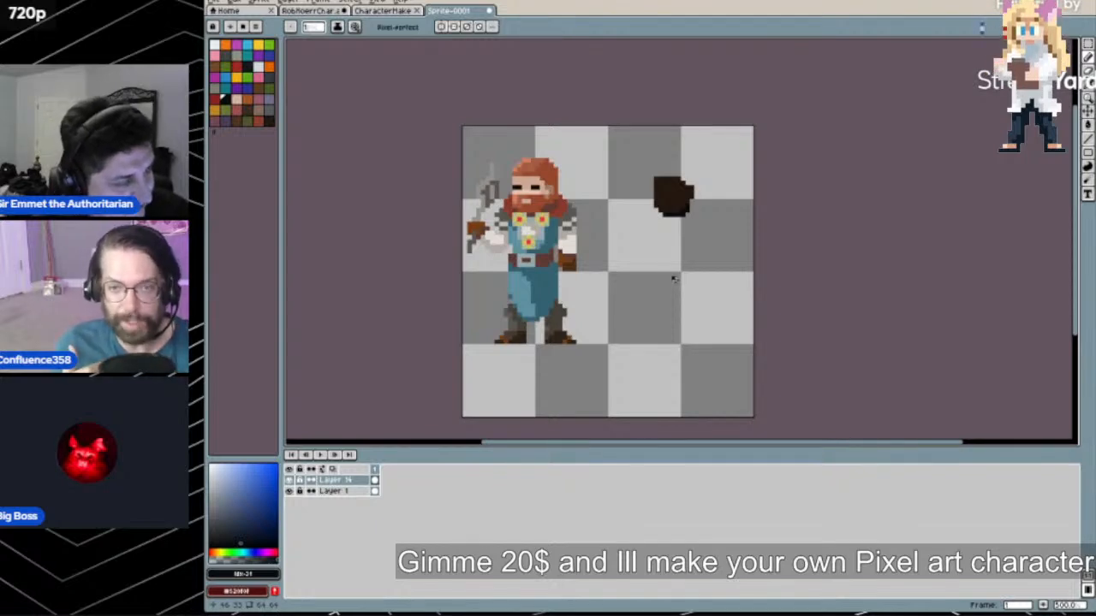
# Draw a gold (index 36) band across the top of the dark head, extending it past the right edge
pyautogui.click(214, 111)
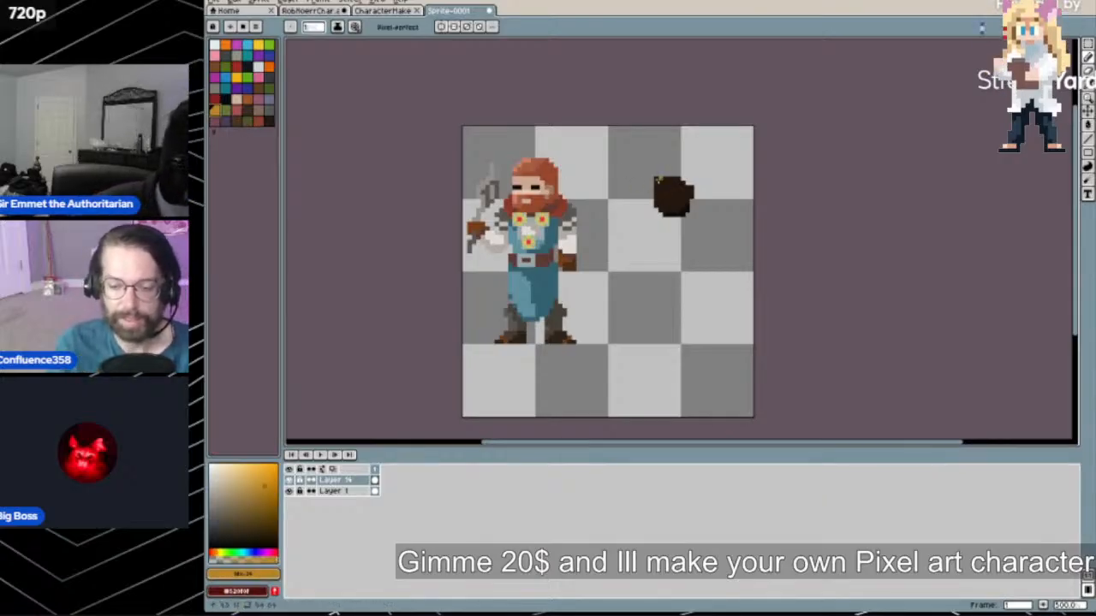
pyautogui.moveTo(657, 180)
pyautogui.mouseDown()
pyautogui.moveTo(683, 179)
pyautogui.moveTo(673, 183)
pyautogui.mouseUp()
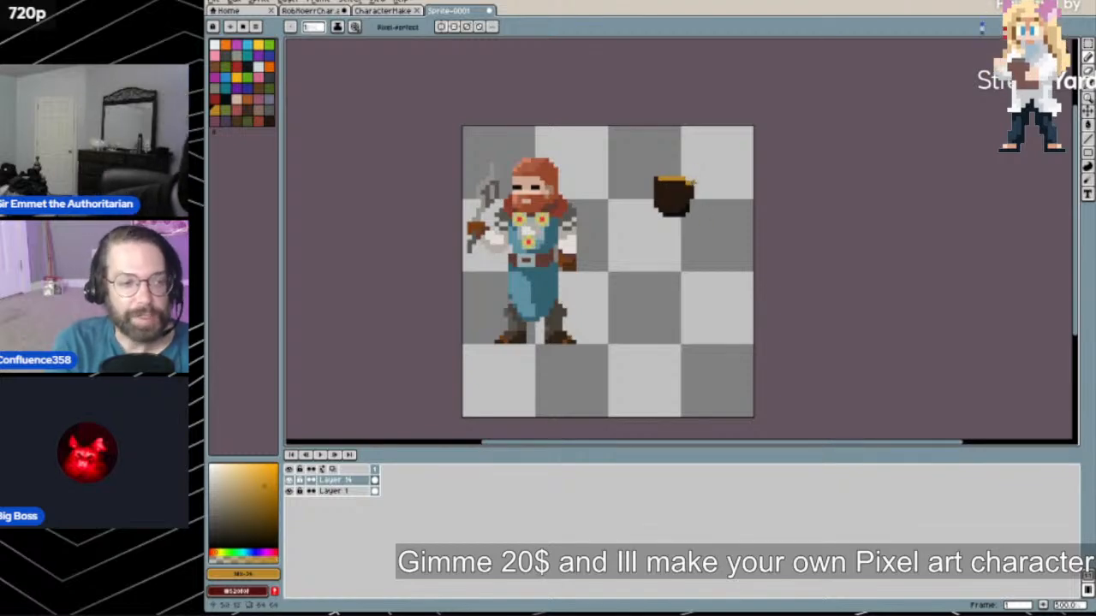
pyautogui.click(695, 187)
pyautogui.click(700, 186)
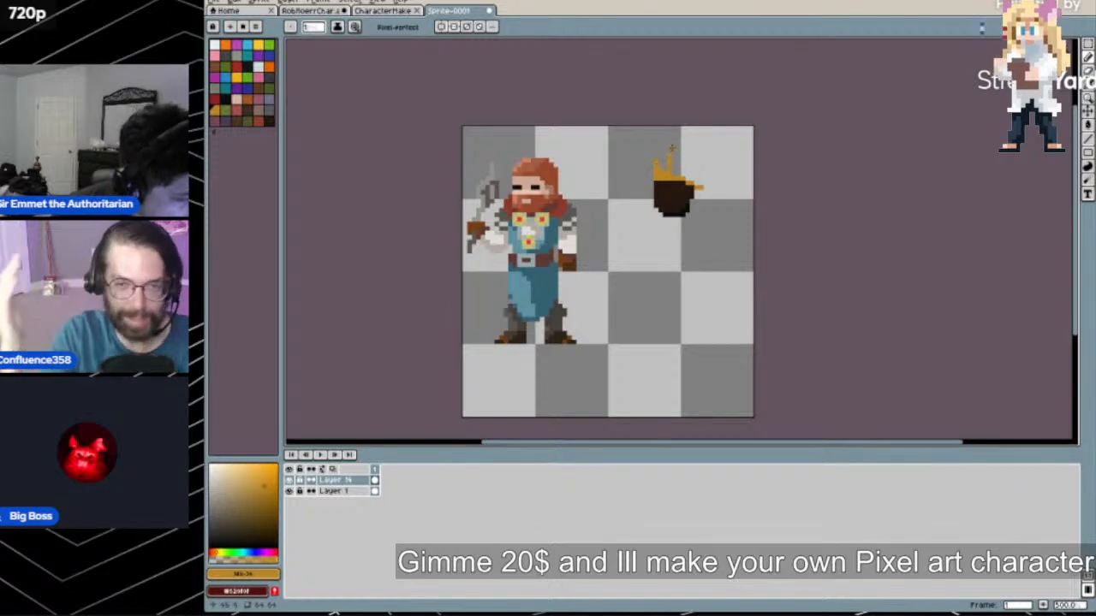
pyautogui.moveTo(673, 157); pyautogui.dragTo(684, 180)
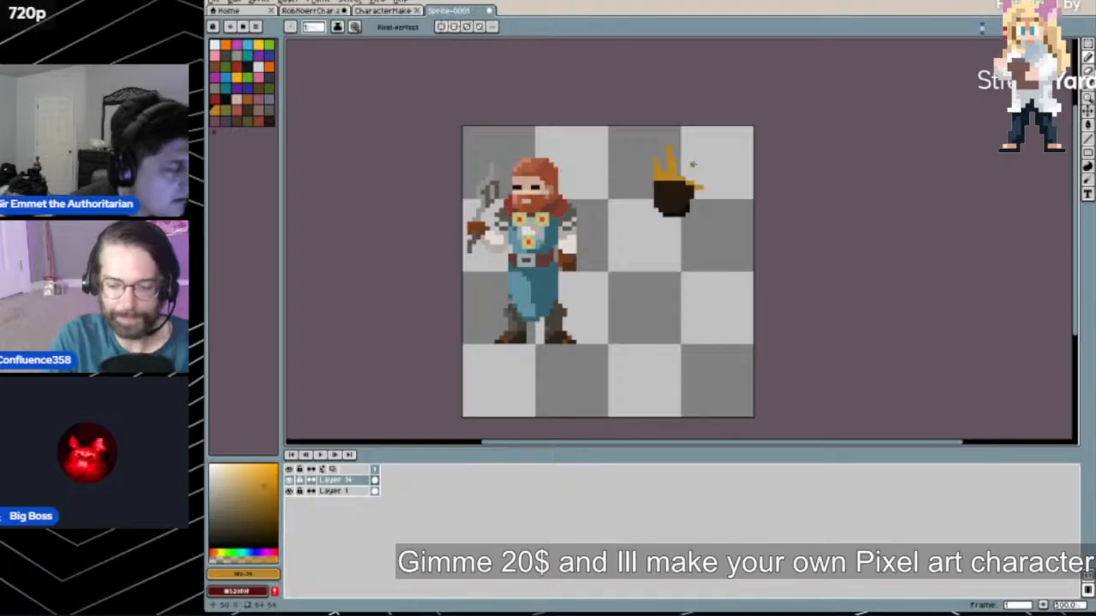
pyautogui.hotkey('ctrl', 'z')
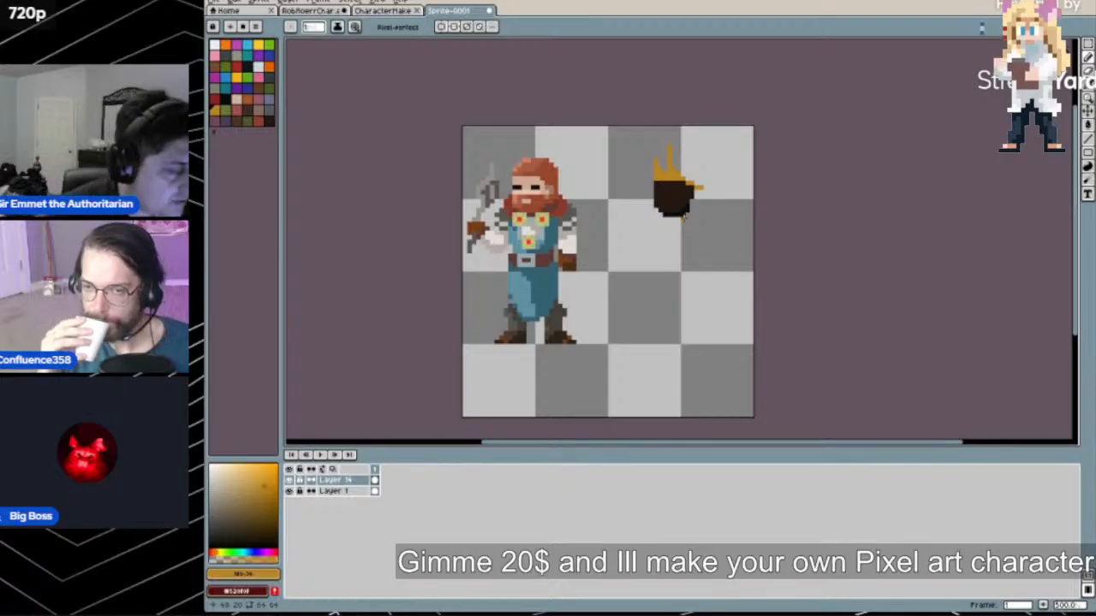
pyautogui.press('e')
pyautogui.moveTo(671, 157); pyautogui.dragTo(664, 170)
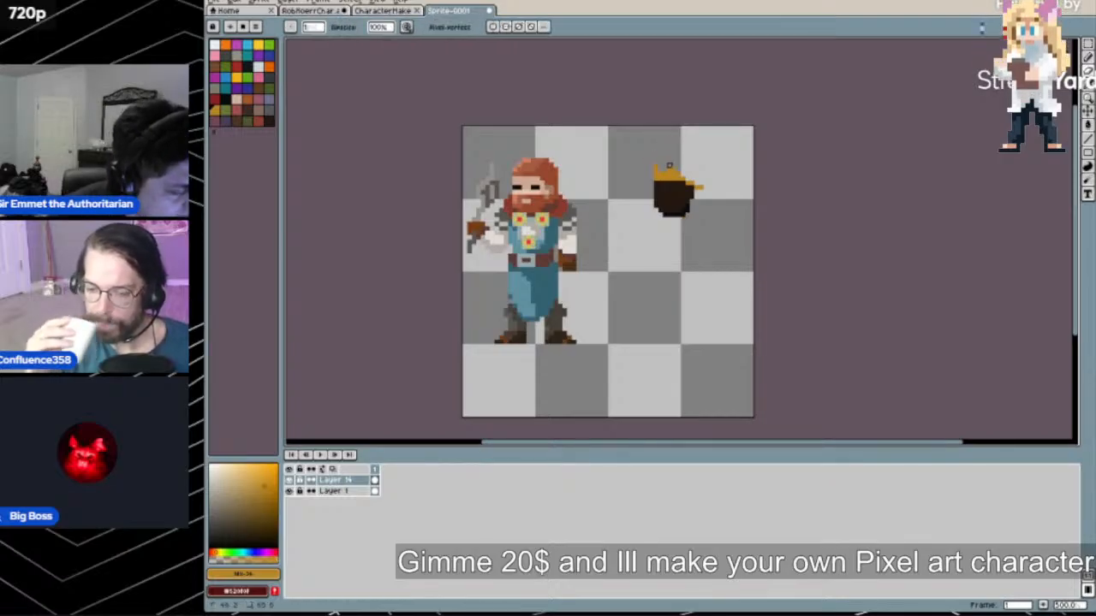
pyautogui.press('b')
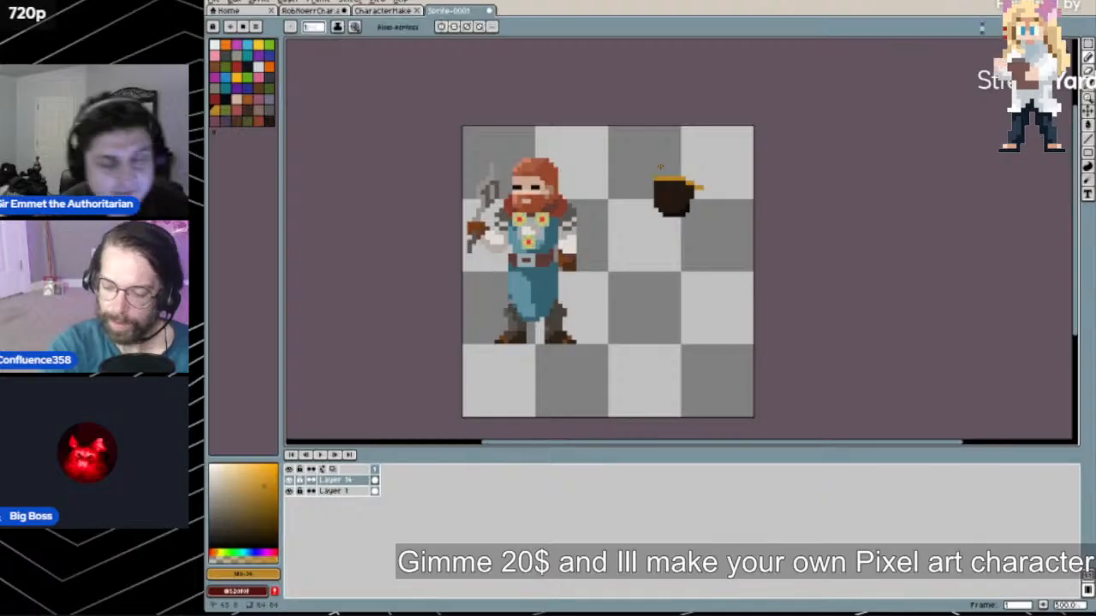
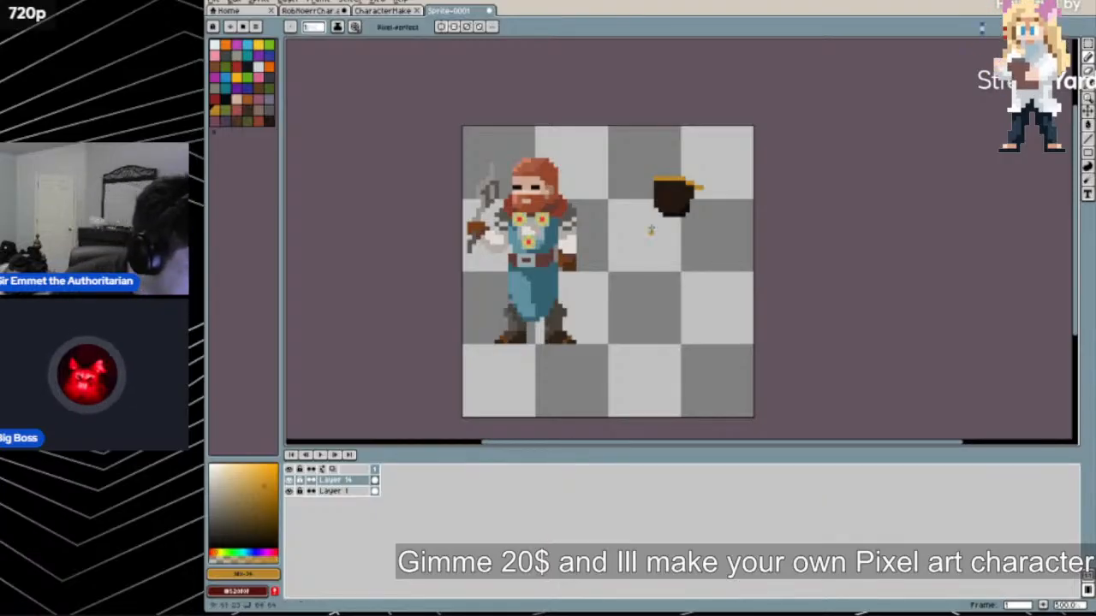
# Build up the rounded top of the head above the gold band in the sampled dark brown #251710
pyautogui.keyDown('alt'); pyautogui.click(659, 187); pyautogui.keyUp('alt')
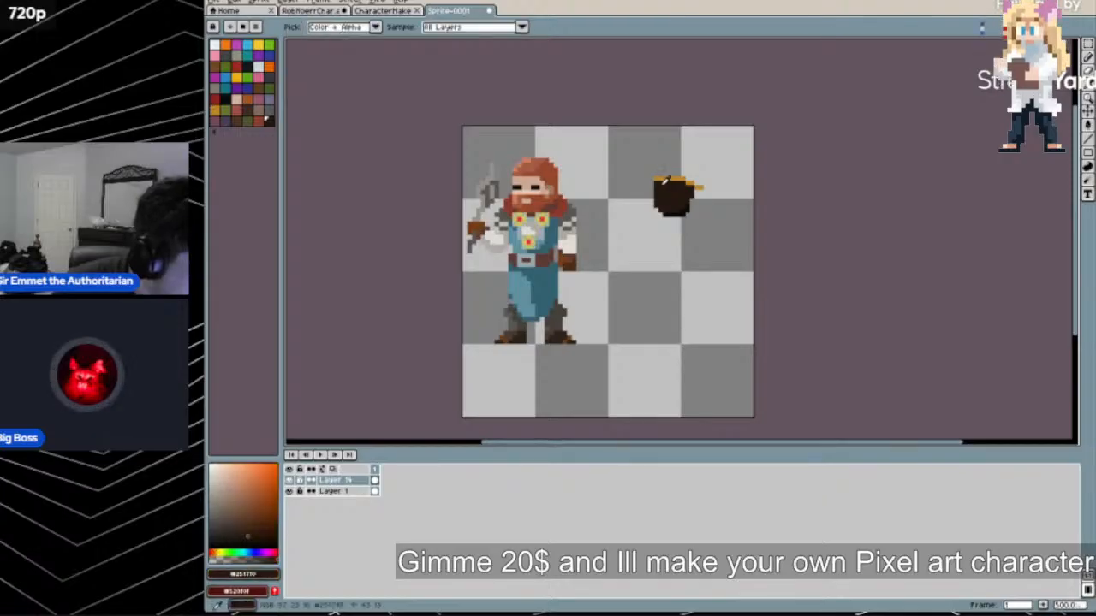
pyautogui.moveTo(664, 174)
pyautogui.mouseDown()
pyautogui.moveTo(694, 174)
pyautogui.moveTo(691, 201)
pyautogui.mouseUp()
pyautogui.hotkey('ctrl', 'z')
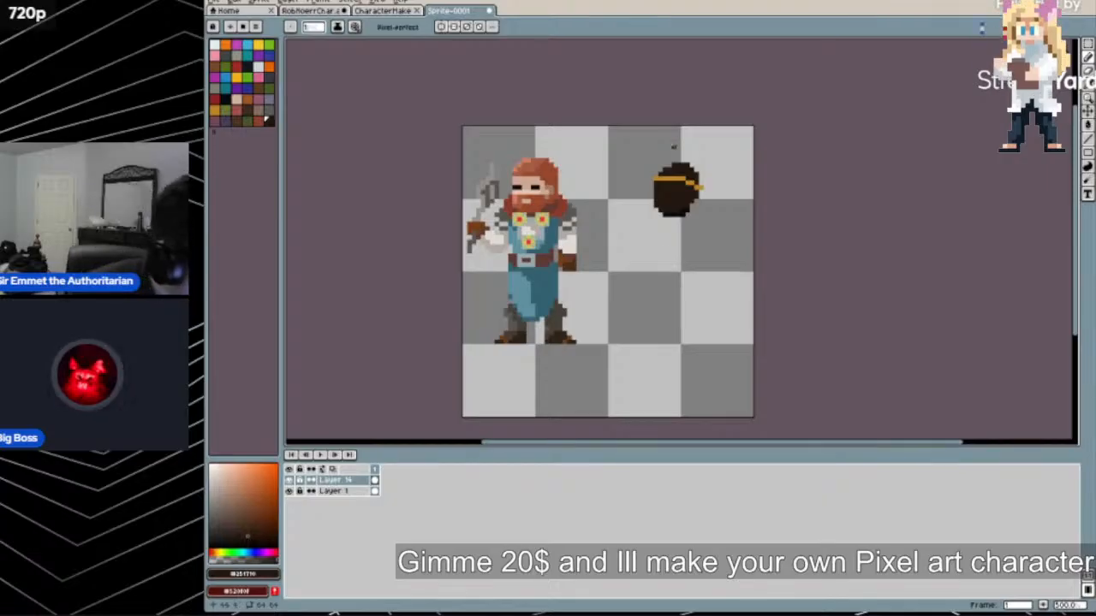
# Draw gold crown spikes rising from the left and middle of the band, keeping a dark brown gap between them
pyautogui.keyDown('alt'); pyautogui.click(661, 181); pyautogui.keyUp('alt')
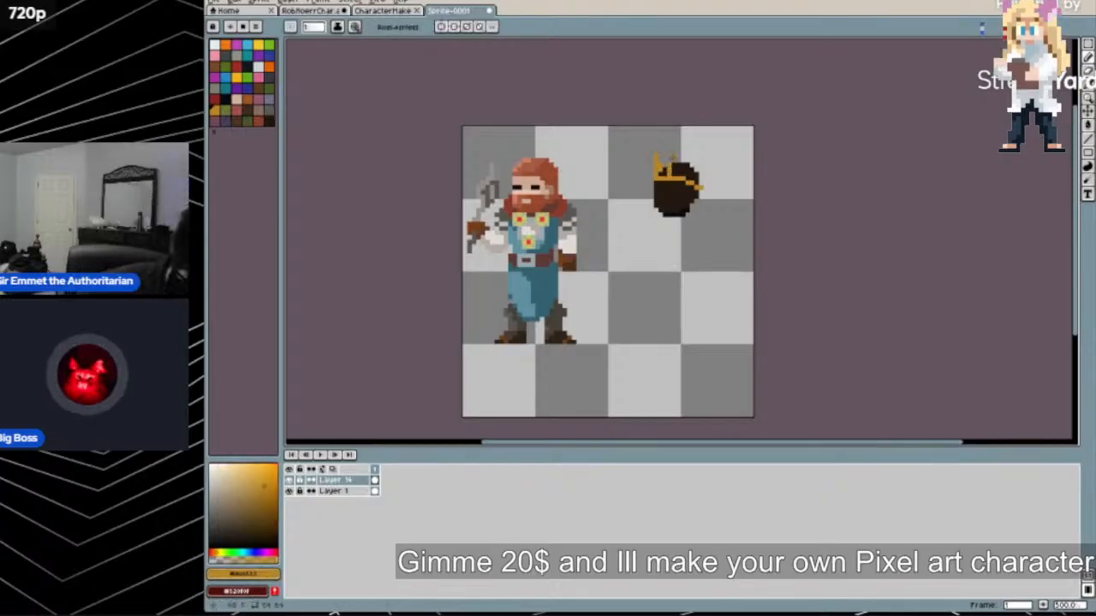
pyautogui.moveTo(668, 177)
pyautogui.mouseDown()
pyautogui.moveTo(675, 153)
pyautogui.moveTo(674, 171)
pyautogui.mouseUp()
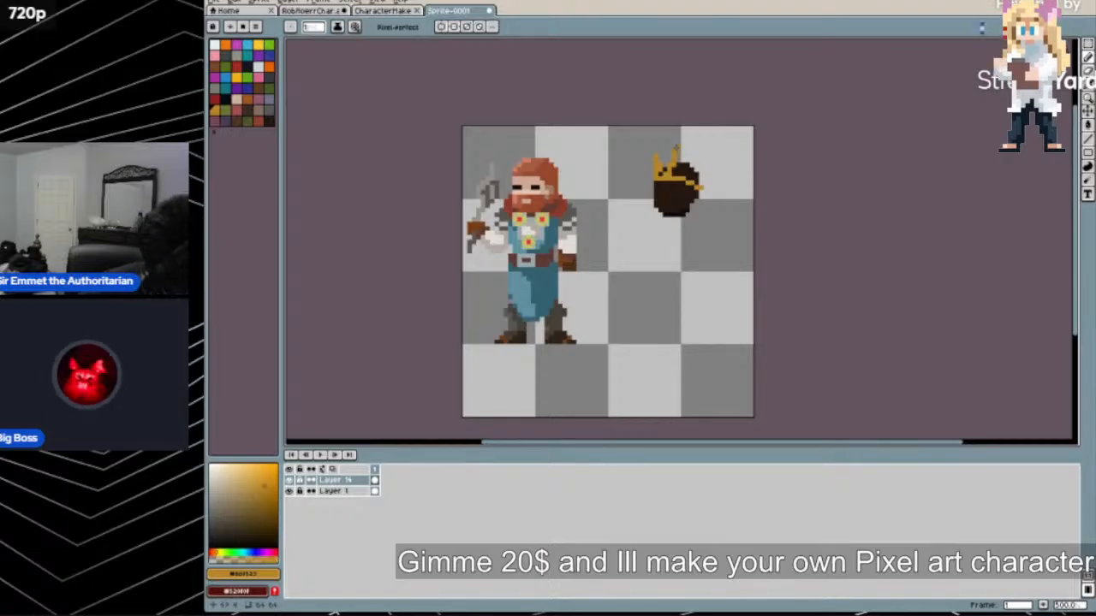
pyautogui.moveTo(675, 152); pyautogui.dragTo(673, 174)
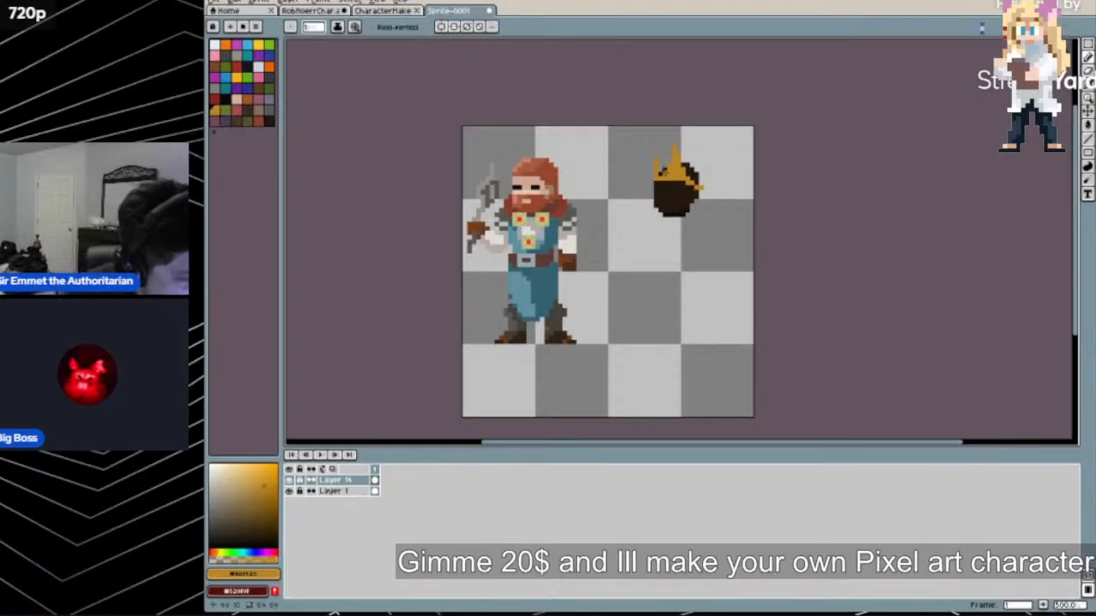
pyautogui.keyDown('alt'); pyautogui.click(666, 174); pyautogui.keyUp('alt')
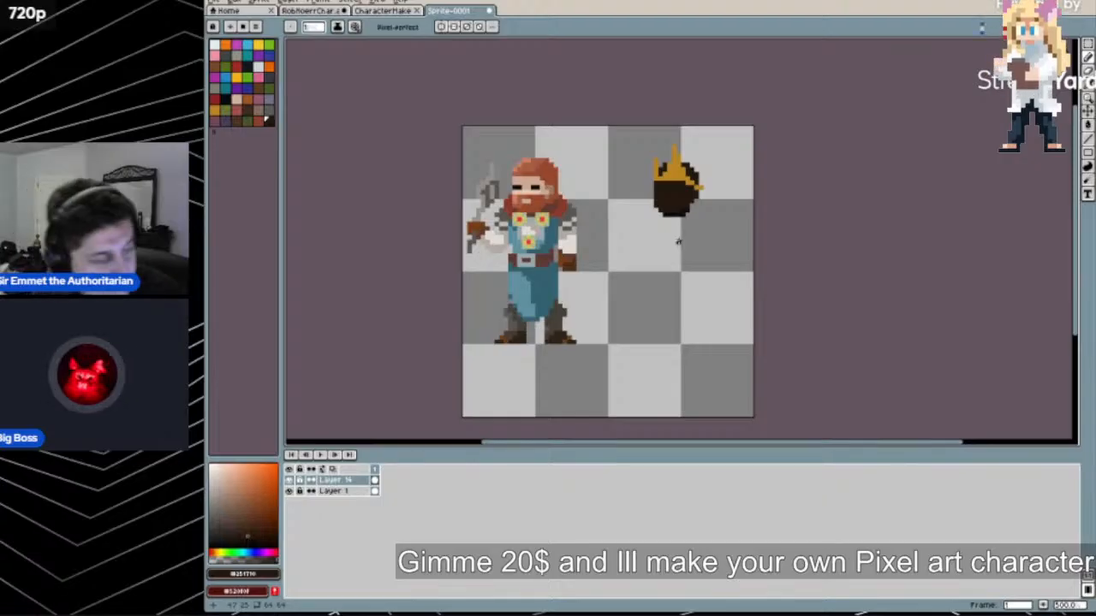
pyautogui.keyDown('alt'); pyautogui.click(651, 150); pyautogui.keyUp('alt')
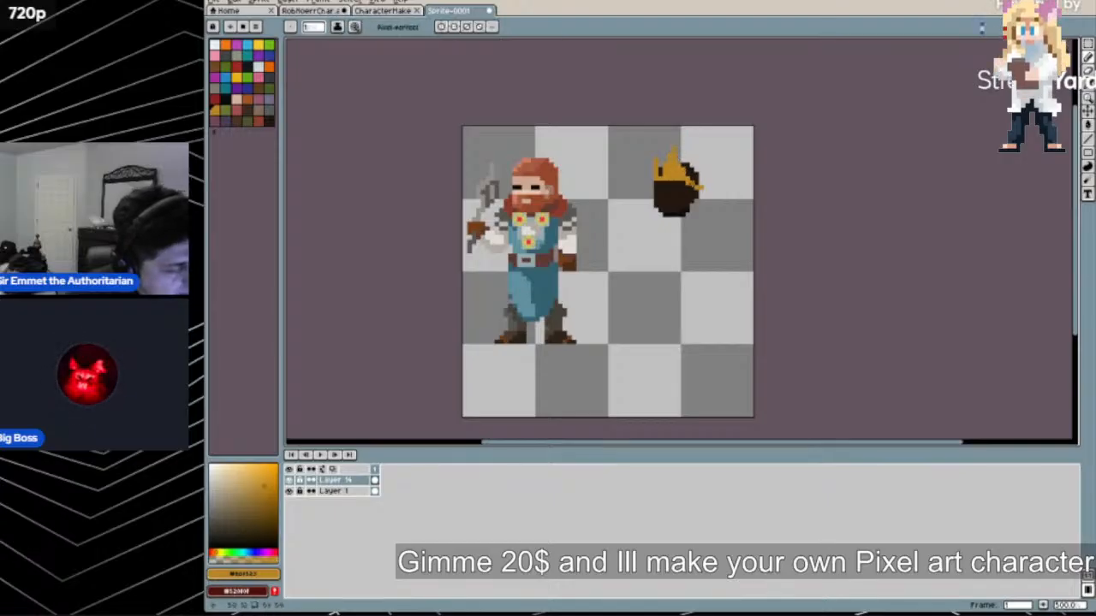
# Extend the crown with a gold spike on its right side, sampling the dark brown and gold and undoing the stray stroke
pyautogui.keyDown('alt'); pyautogui.click(682, 165); pyautogui.keyUp('alt')
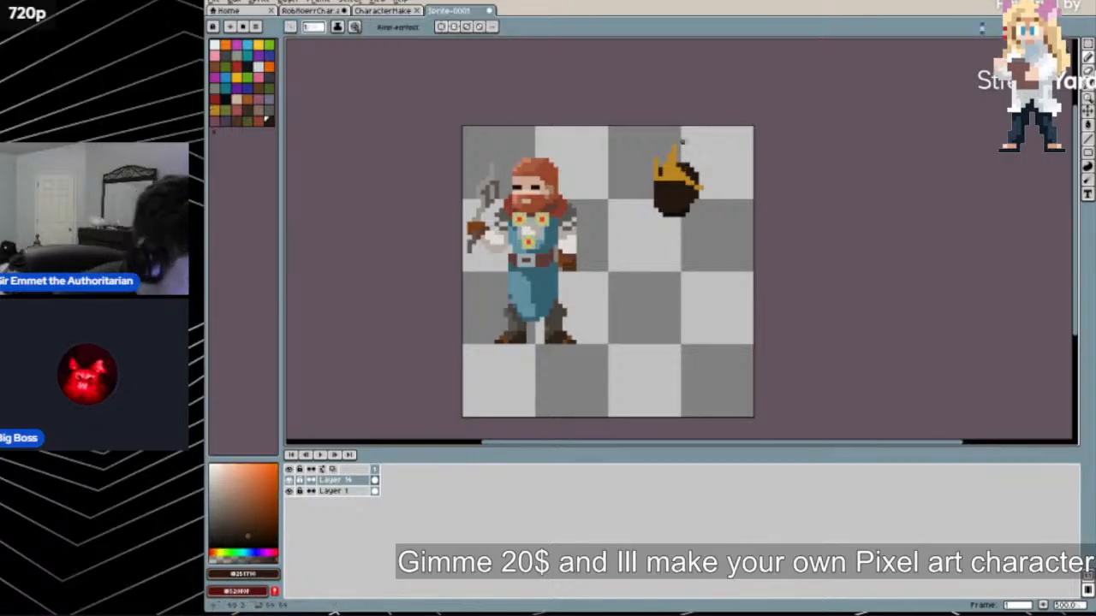
pyautogui.keyDown('alt'); pyautogui.click(690, 166); pyautogui.keyUp('alt')
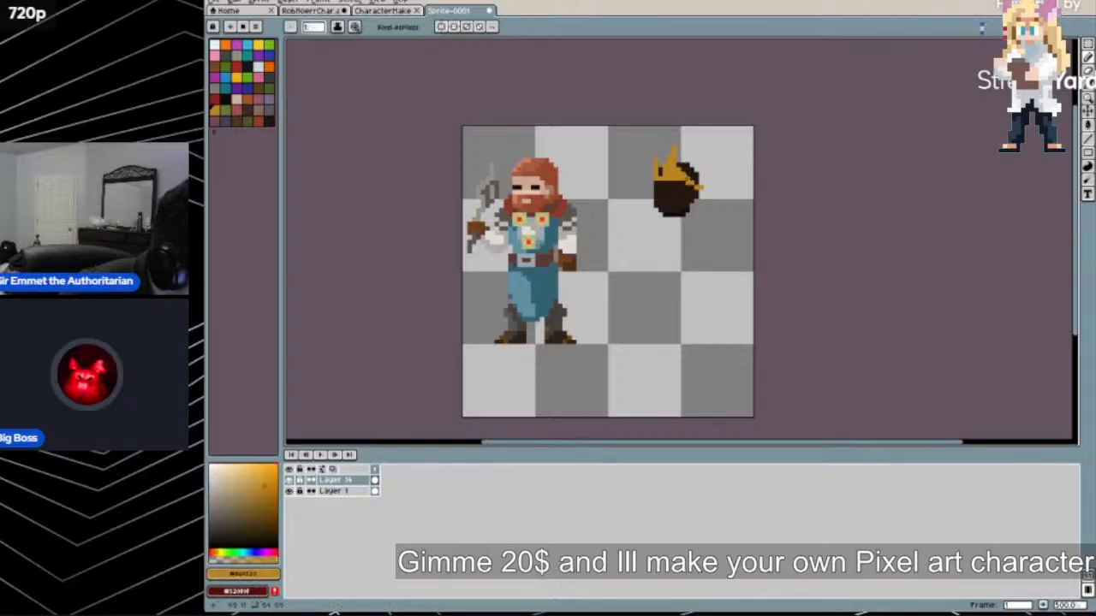
pyautogui.moveTo(687, 178)
pyautogui.mouseDown()
pyautogui.moveTo(692, 162)
pyautogui.moveTo(692, 175)
pyautogui.mouseUp()
pyautogui.hotkey('ctrl', 'z')
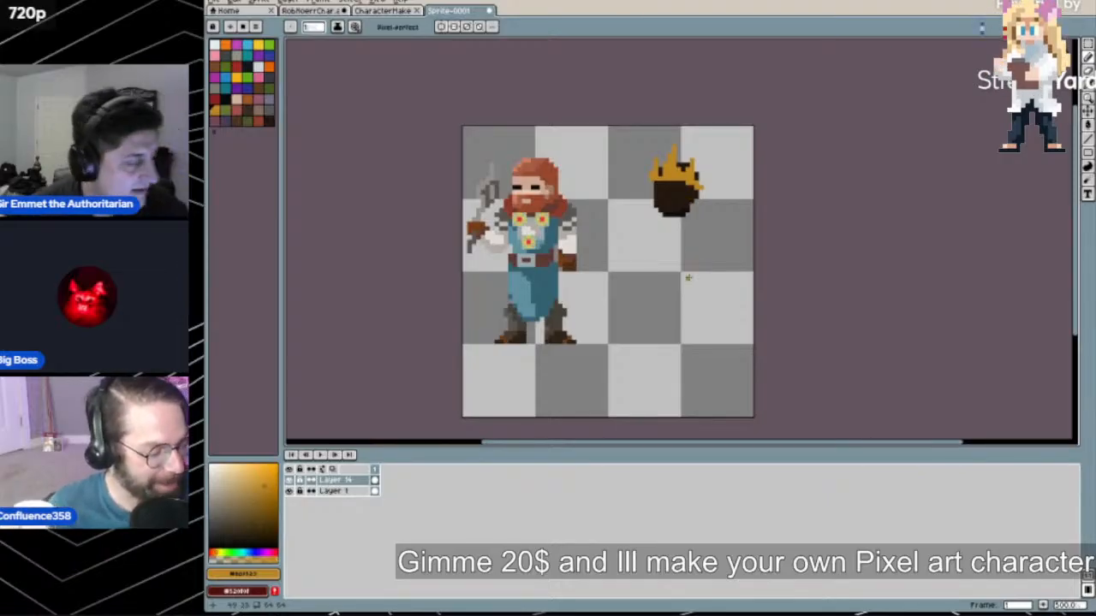
# Darken the gaps between the crown spikes with near-black (index 31) and extend the head's right side in that colour
pyautogui.keyDown('alt'); pyautogui.click(679, 166); pyautogui.keyUp('alt')
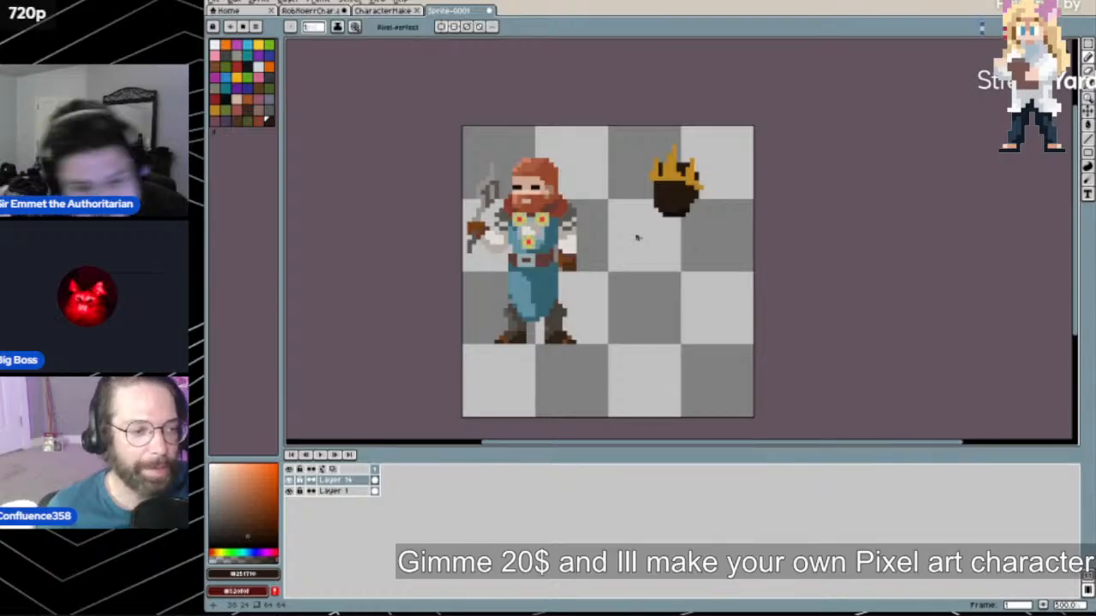
pyautogui.click(230, 100)
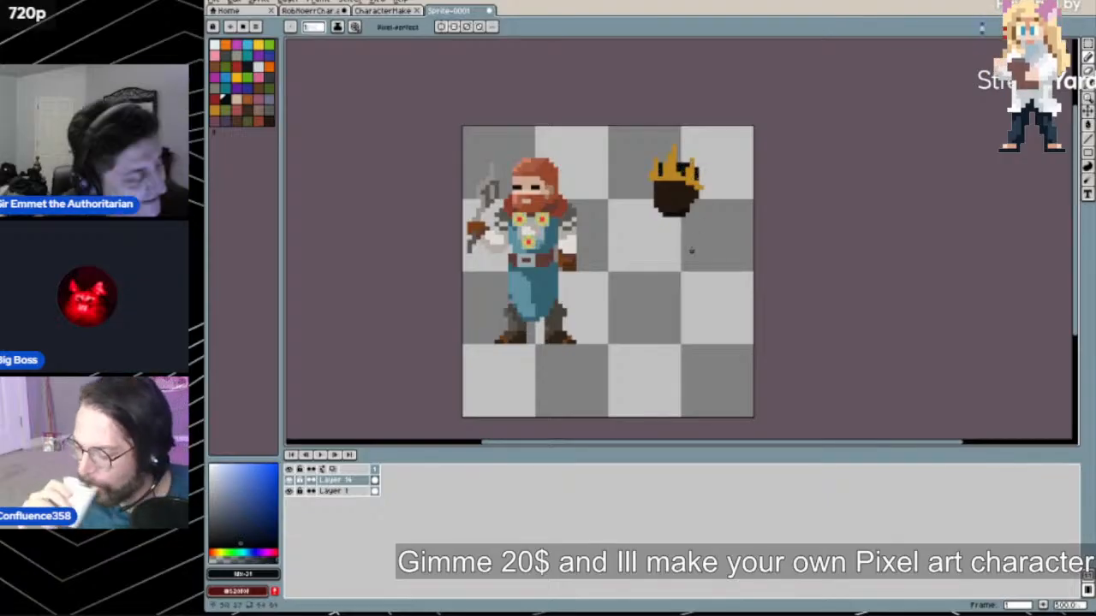
pyautogui.moveTo(700, 191)
pyautogui.mouseDown()
pyautogui.moveTo(701, 200)
pyautogui.moveTo(700, 176)
pyautogui.moveTo(700, 210)
pyautogui.mouseUp()
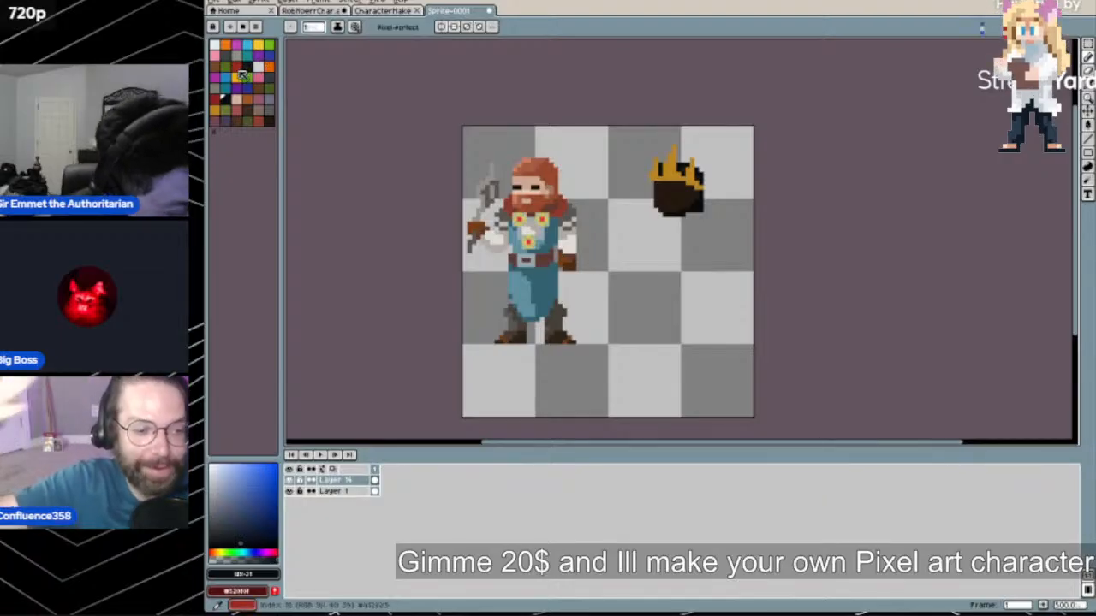
# Draw two purple eyes on the dark face below the crown and undo the stray purple pixels
pyautogui.click(257, 55)
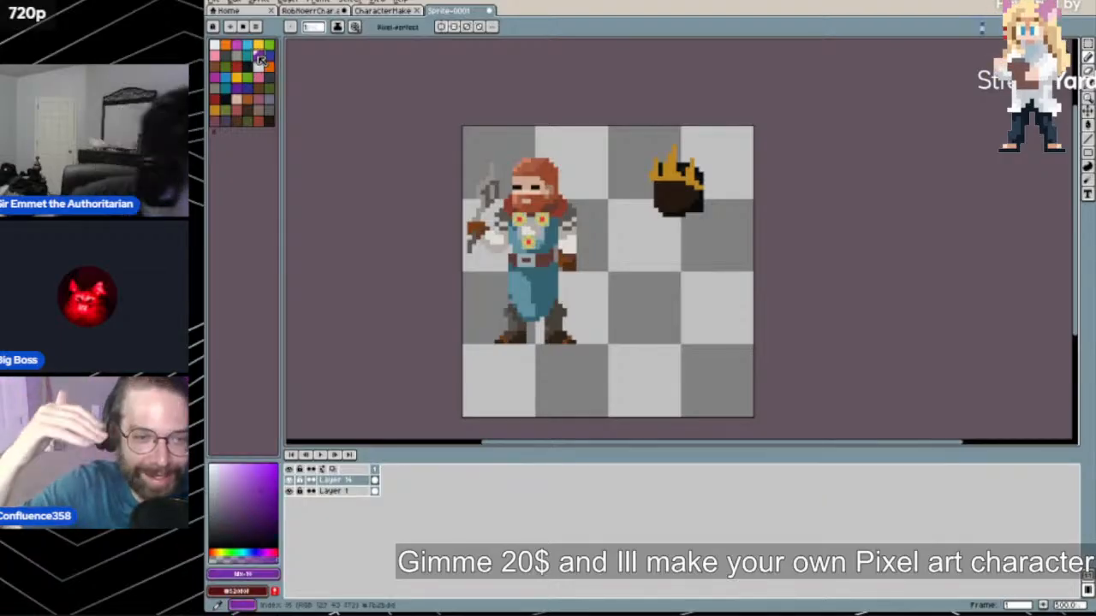
pyautogui.click(661, 193)
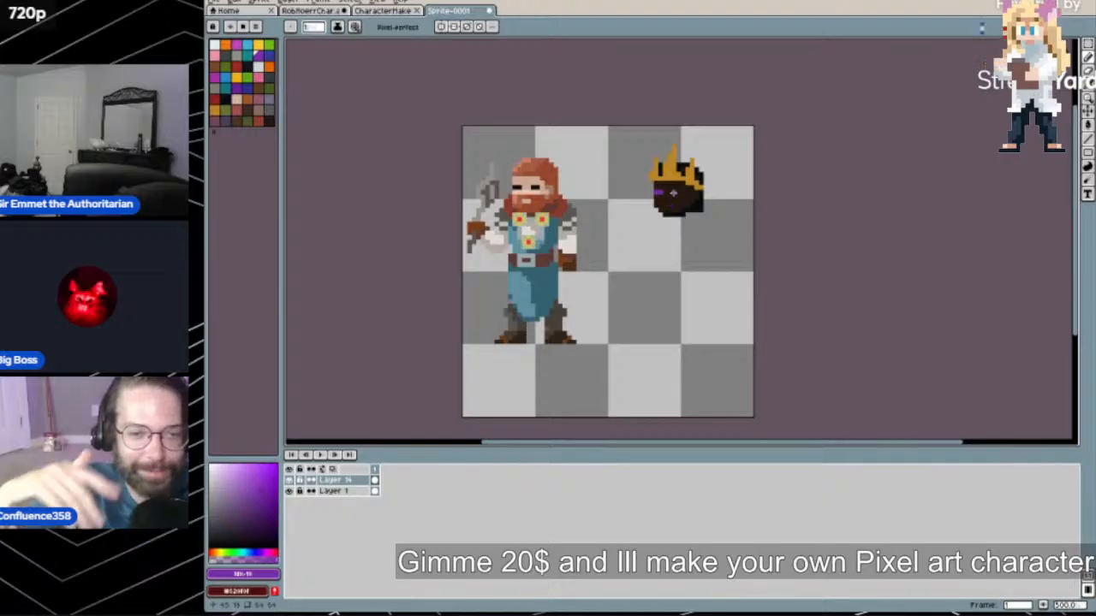
pyautogui.click(674, 194)
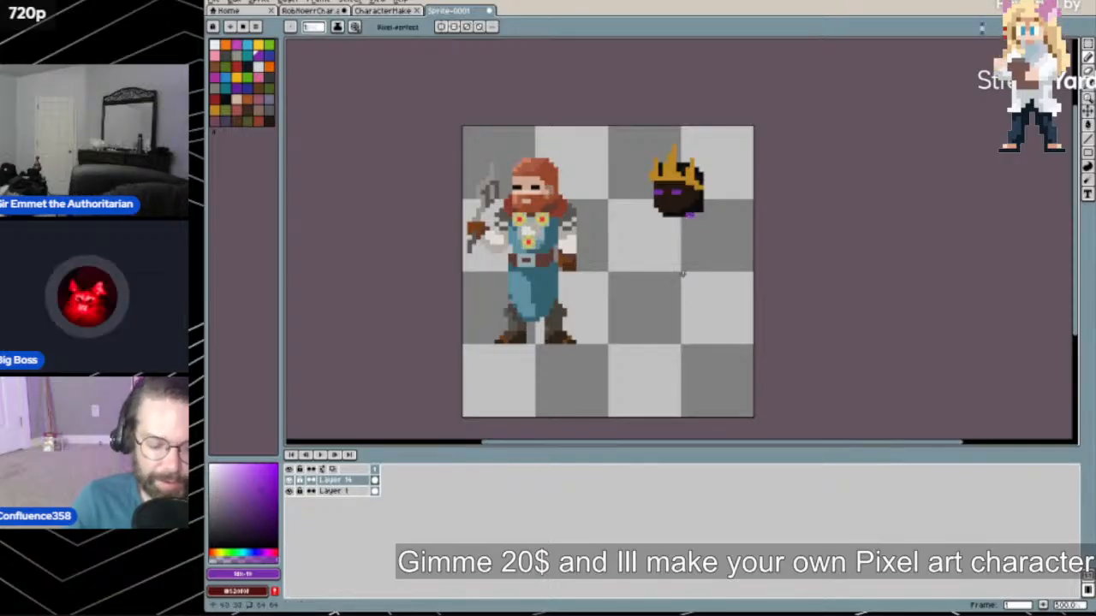
pyautogui.hotkey('ctrl', 'z')
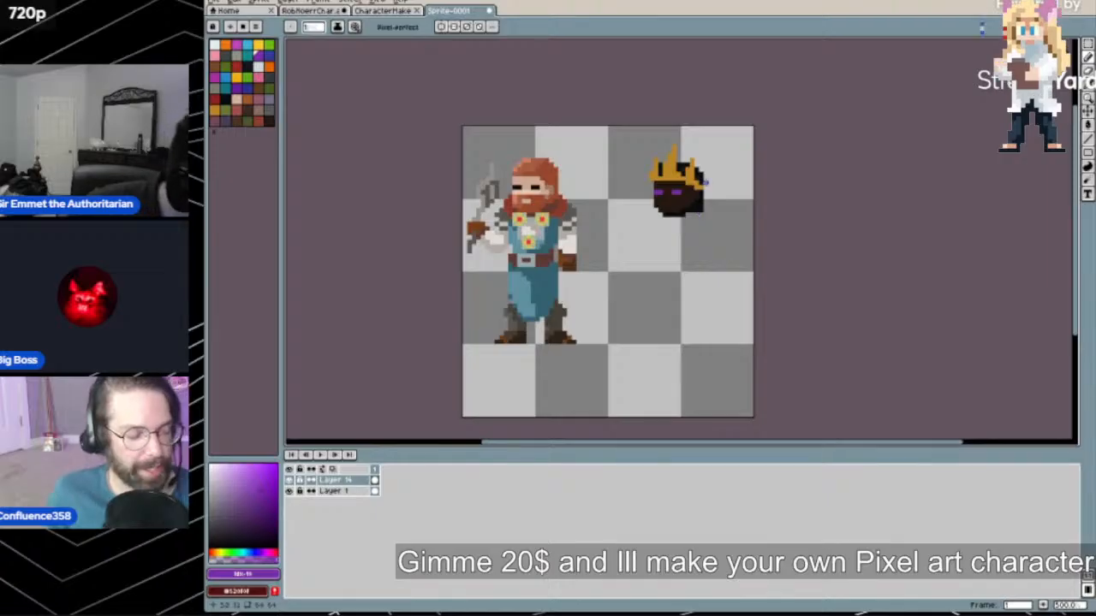
# Round off the head's lower right edge in sampled near-black and place a red gem on the front of the crown
pyautogui.keyDown('alt'); pyautogui.click(693, 210); pyautogui.keyUp('alt')
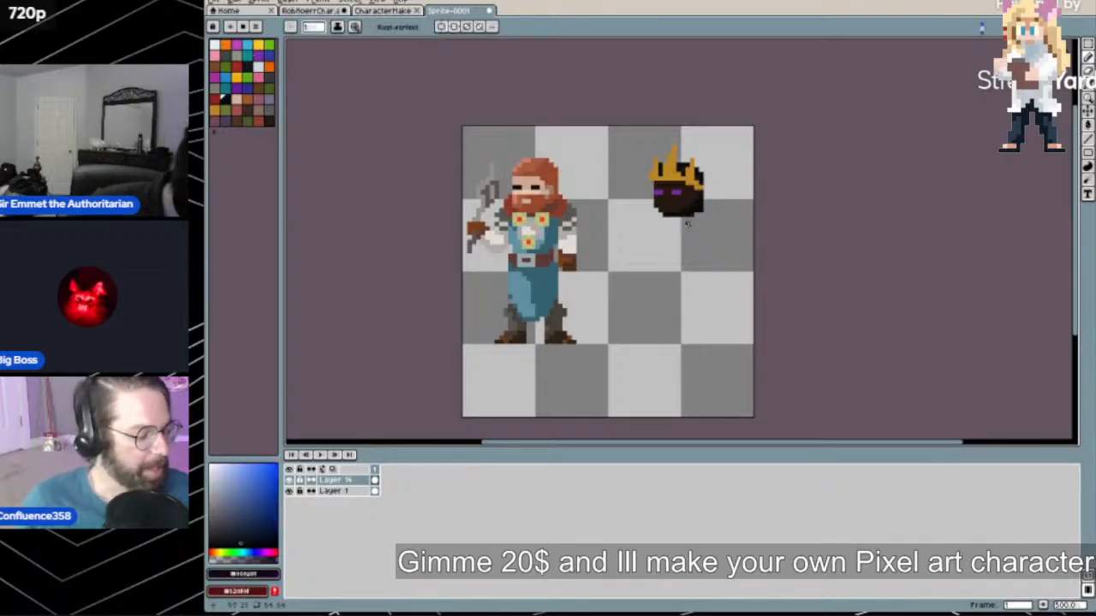
pyautogui.keyDown('alt'); pyautogui.click(685, 208); pyautogui.keyUp('alt')
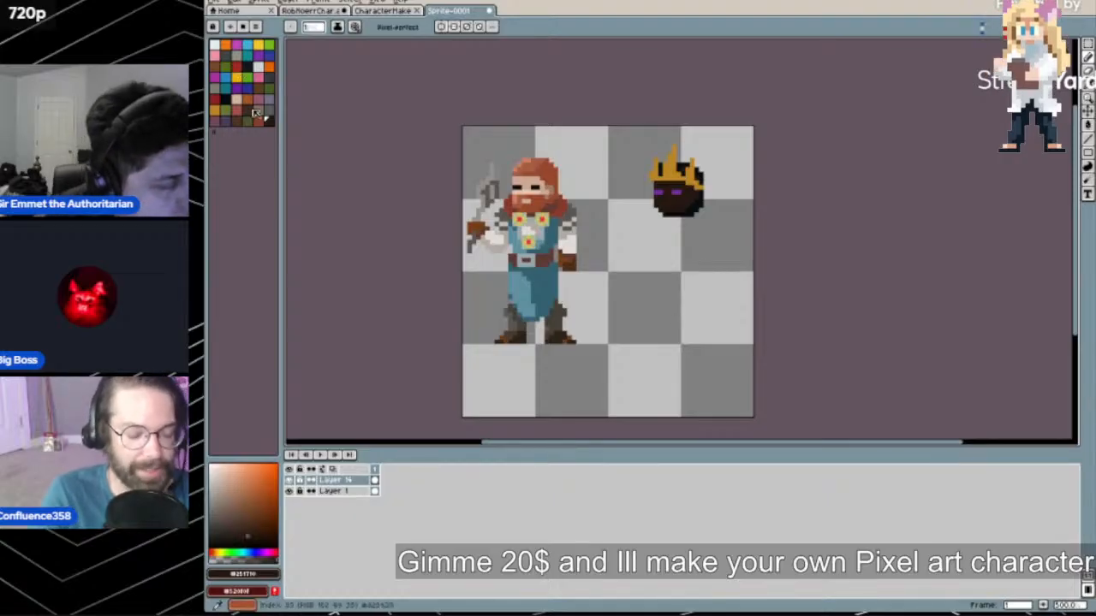
pyautogui.click(236, 66)
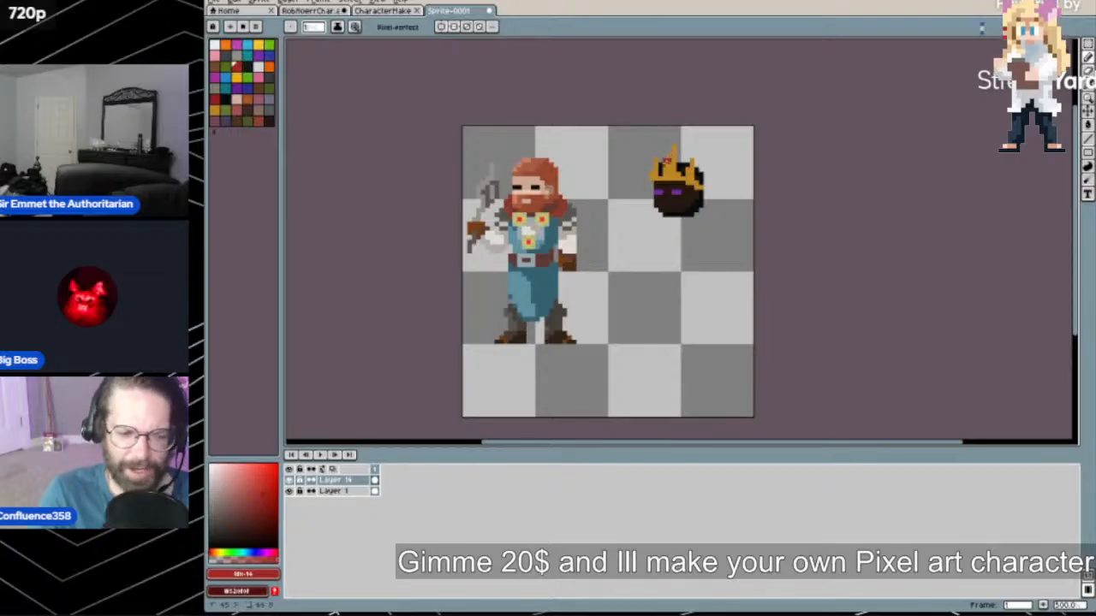
pyautogui.click(666, 162)
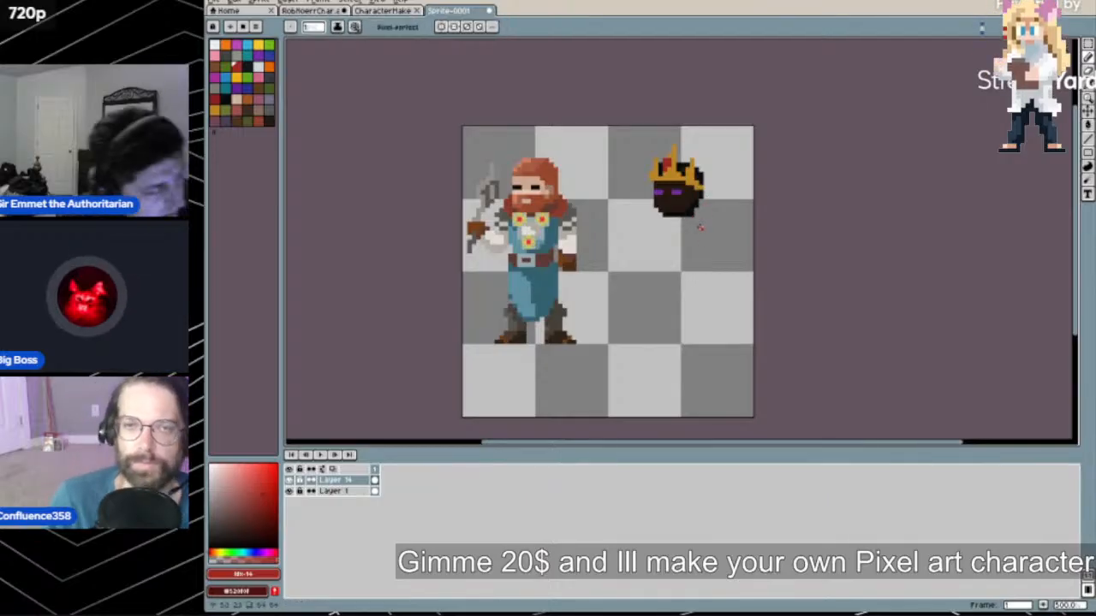
# Narrow the right side of the head and crown, then try a #251710 dark brown stroke below the jaw and undo it
pyautogui.keyDown('alt'); pyautogui.click(698, 178); pyautogui.keyUp('alt')
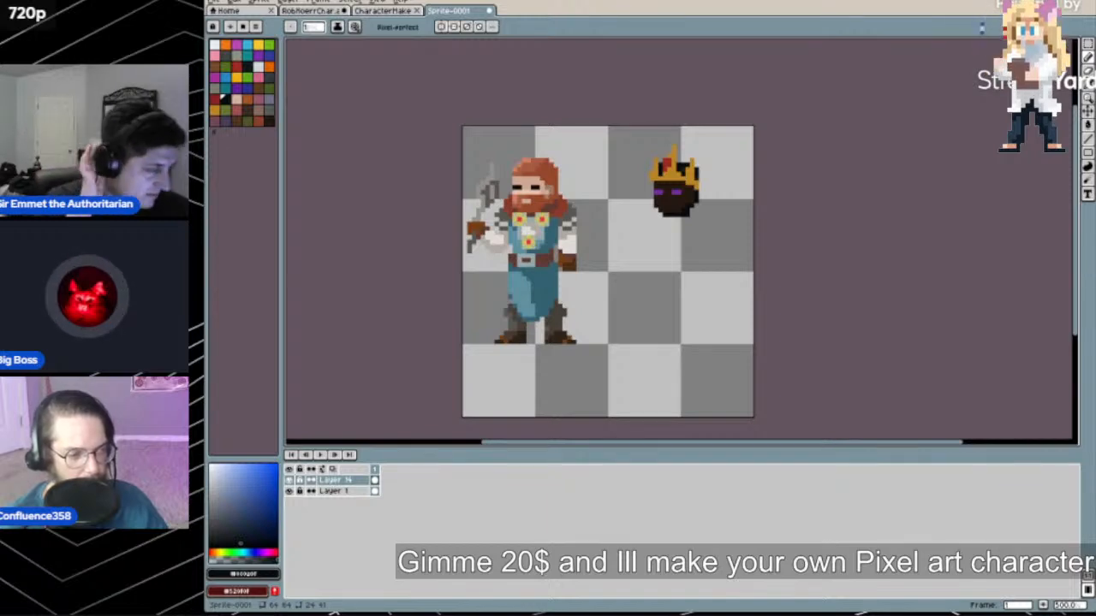
pyautogui.keyDown('alt'); pyautogui.click(684, 202); pyautogui.keyUp('alt')
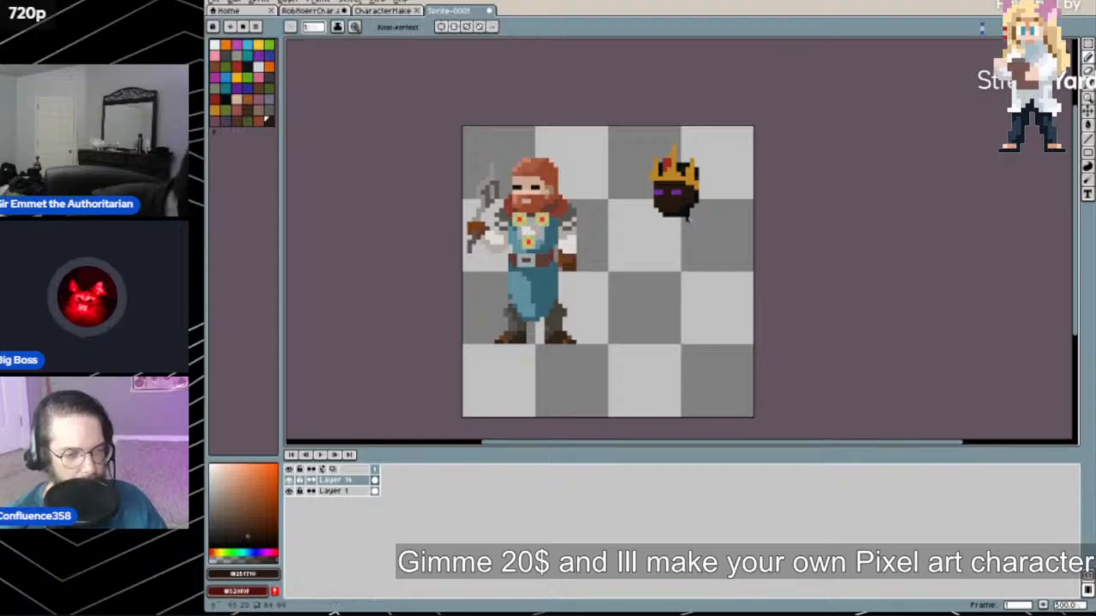
pyautogui.moveTo(691, 214); pyautogui.dragTo(684, 228)
pyautogui.hotkey('ctrl', 'z')
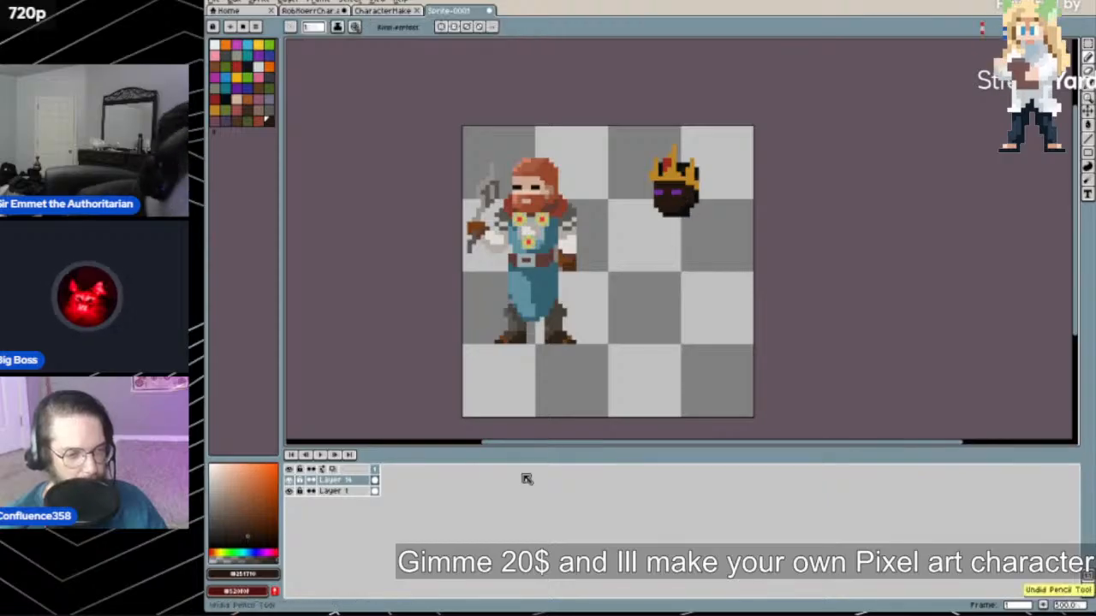
# Draw a collar beneath the jaw in a darkened shade of the dark purple palette colour, undoing the stray strokes
pyautogui.click(226, 54)
pyautogui.click(226, 121)
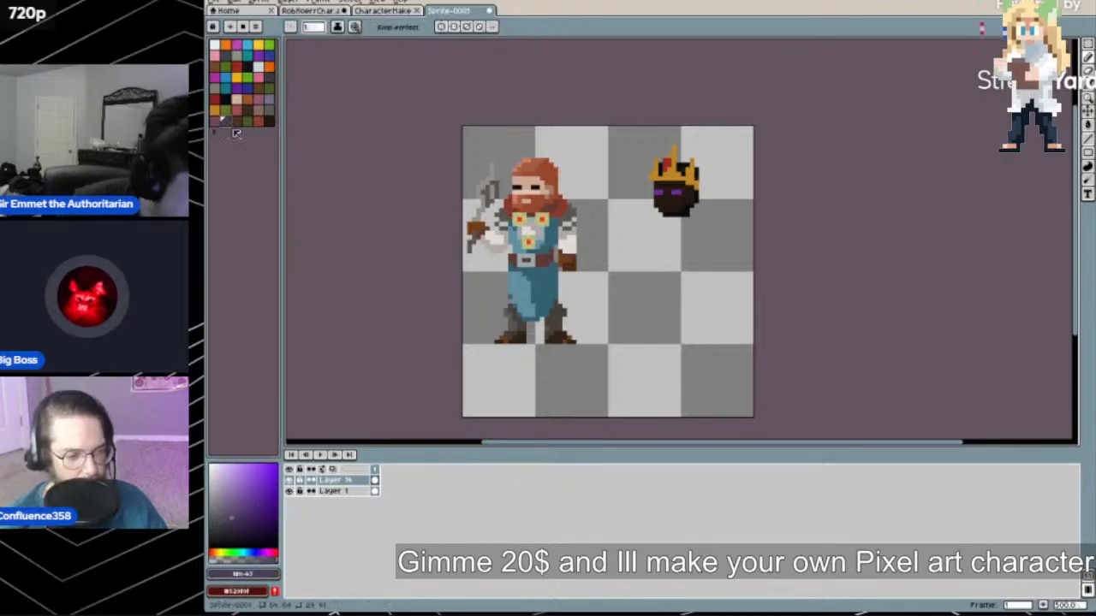
pyautogui.click(691, 210)
pyautogui.hotkey('ctrl', 'z')
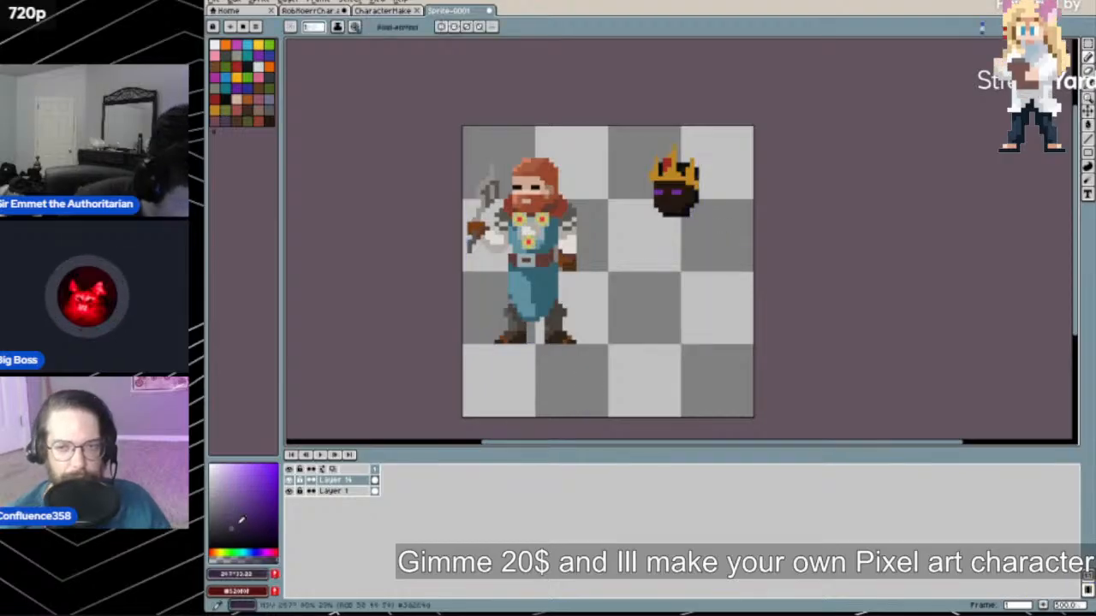
pyautogui.click(694, 216)
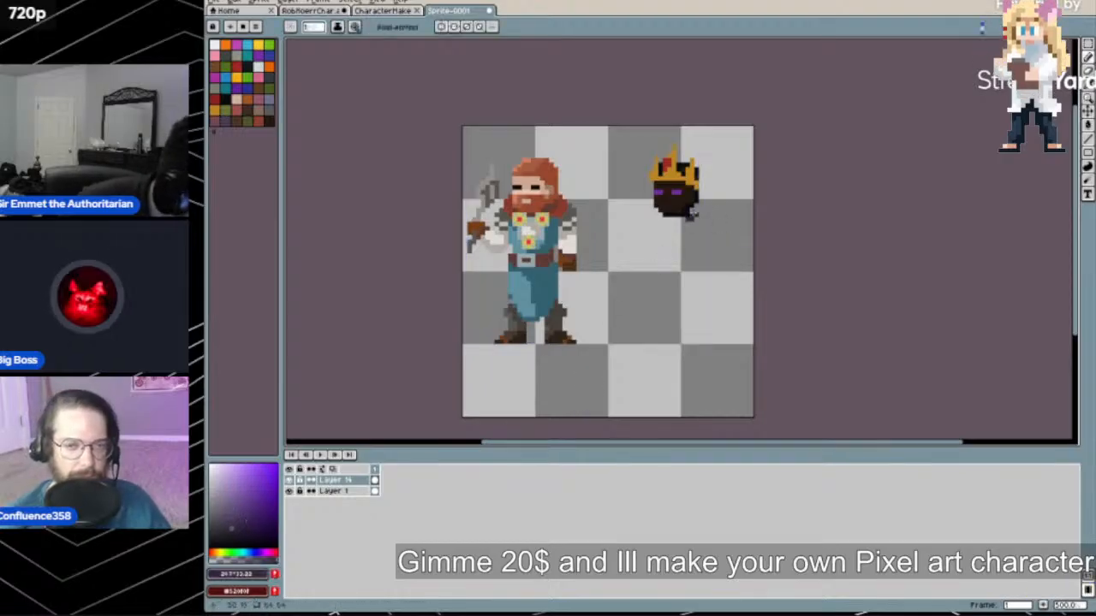
pyautogui.moveTo(693, 212); pyautogui.dragTo(678, 219)
pyautogui.hotkey('ctrl', 'z')
pyautogui.hotkey('ctrl', 'z')
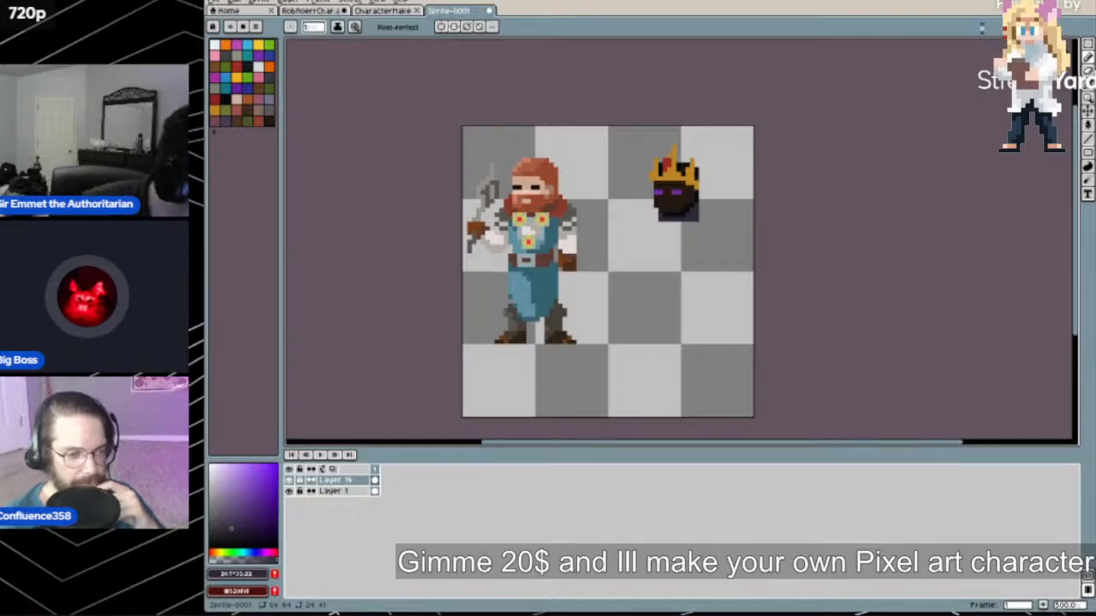
pyautogui.hotkey('ctrl', 'z')
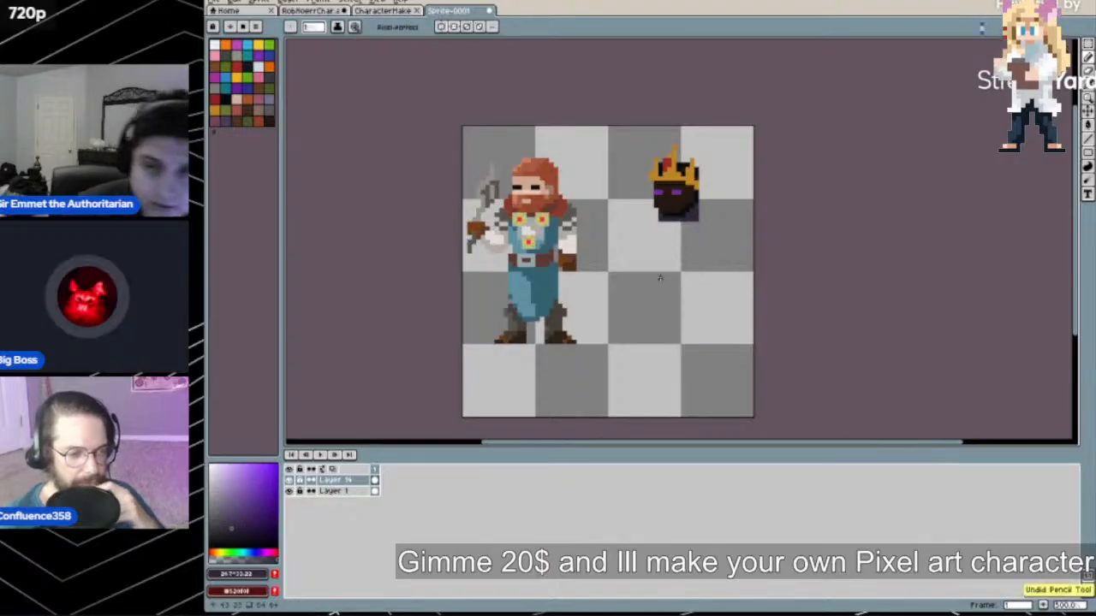
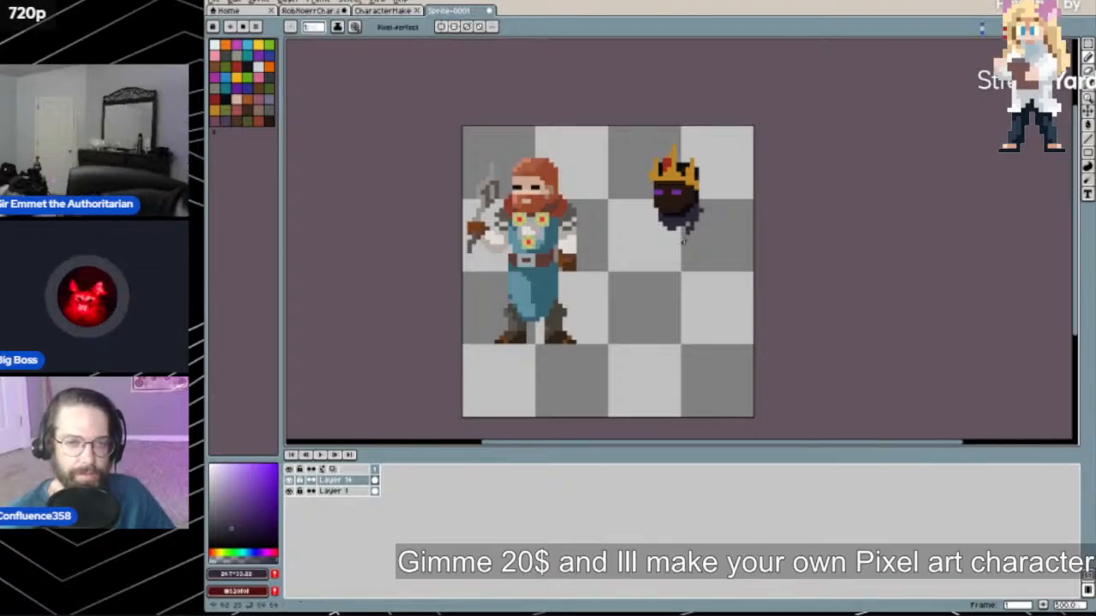
# Edge the collar's right end in sampled near-black and outline a closed shoulder loop beside it, undoing the misplaced strokes
pyautogui.hotkey('ctrl', 'z')
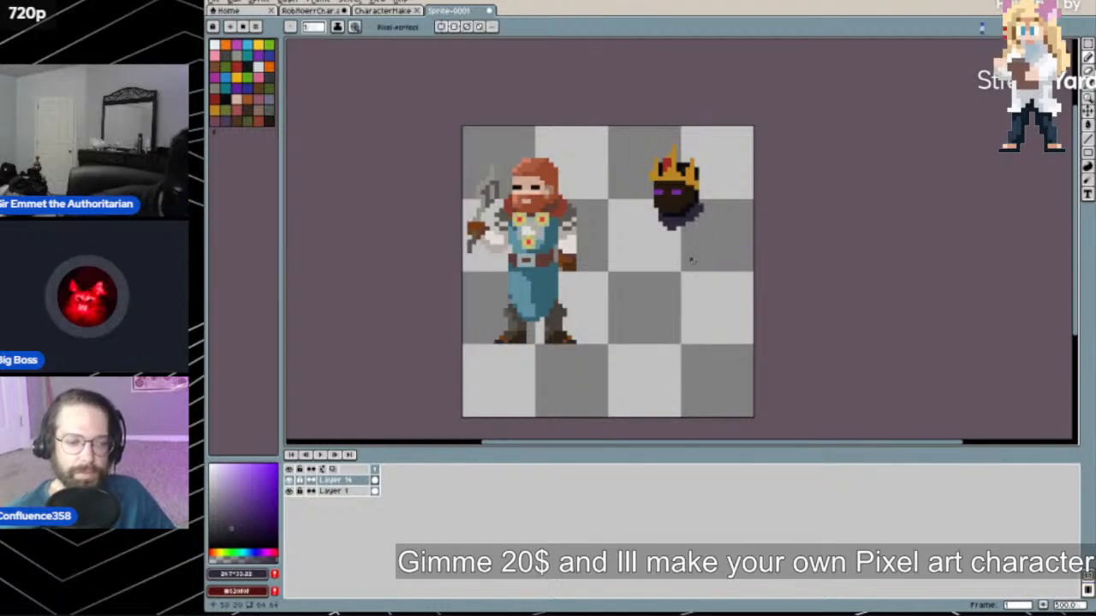
pyautogui.keyDown('alt'); pyautogui.click(701, 210); pyautogui.keyUp('alt')
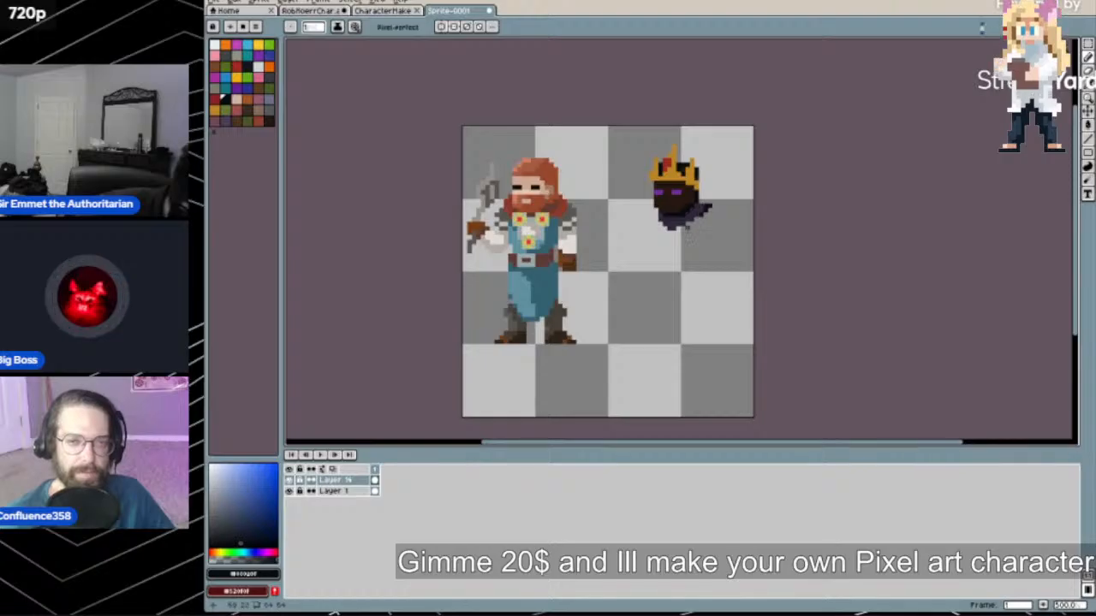
pyautogui.hotkey('ctrl', 'z')
pyautogui.moveTo(702, 205); pyautogui.dragTo(704, 218)
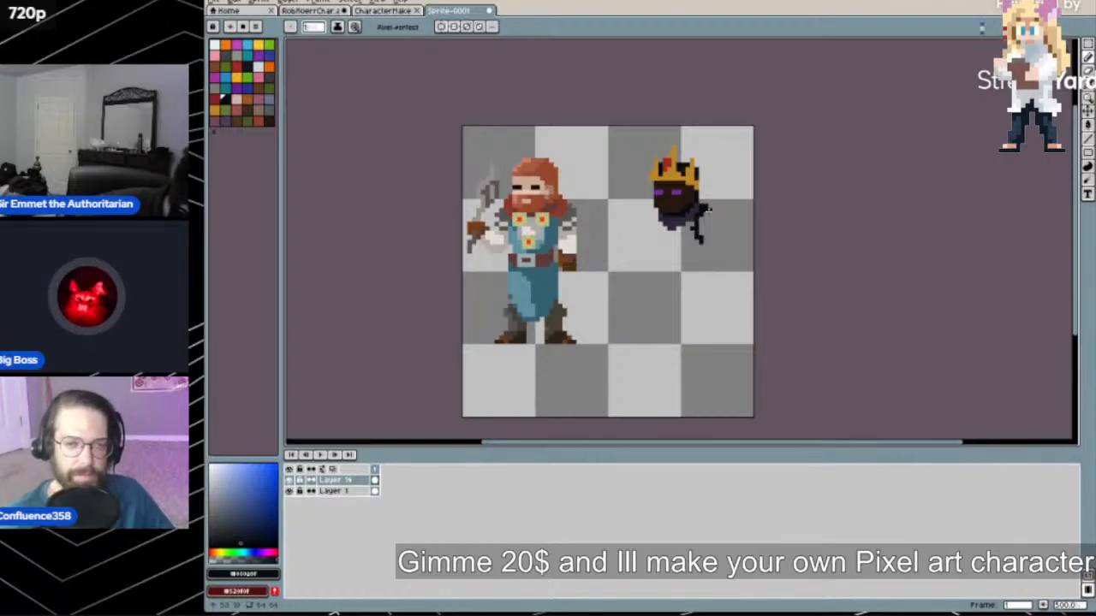
pyautogui.hotkey('ctrl', 'z')
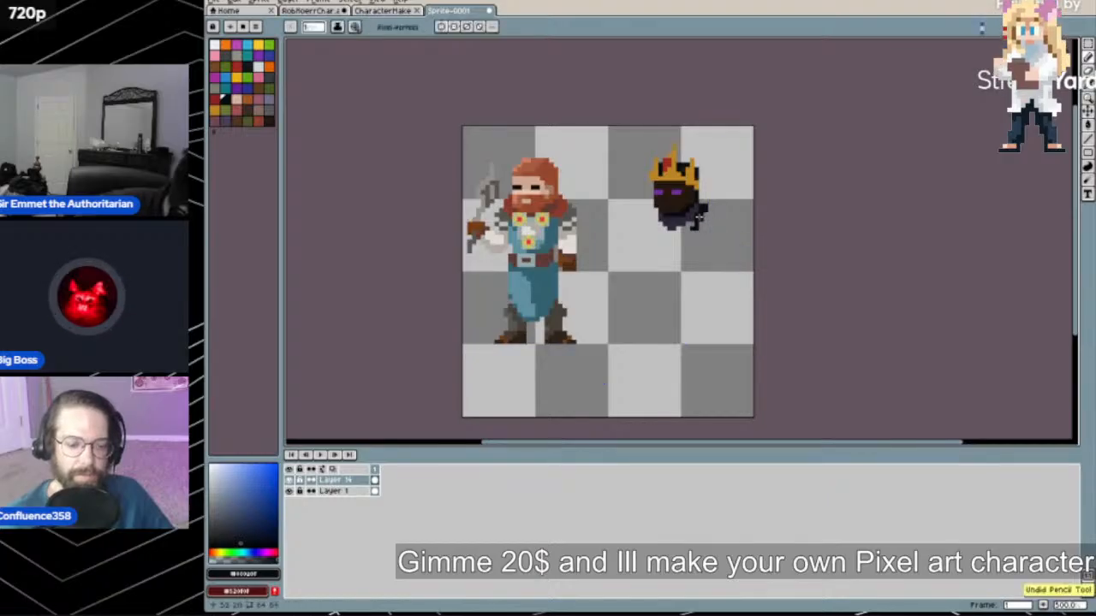
pyautogui.moveTo(696, 229)
pyautogui.mouseDown()
pyautogui.moveTo(724, 241)
pyautogui.moveTo(726, 225)
pyautogui.moveTo(714, 249)
pyautogui.mouseUp()
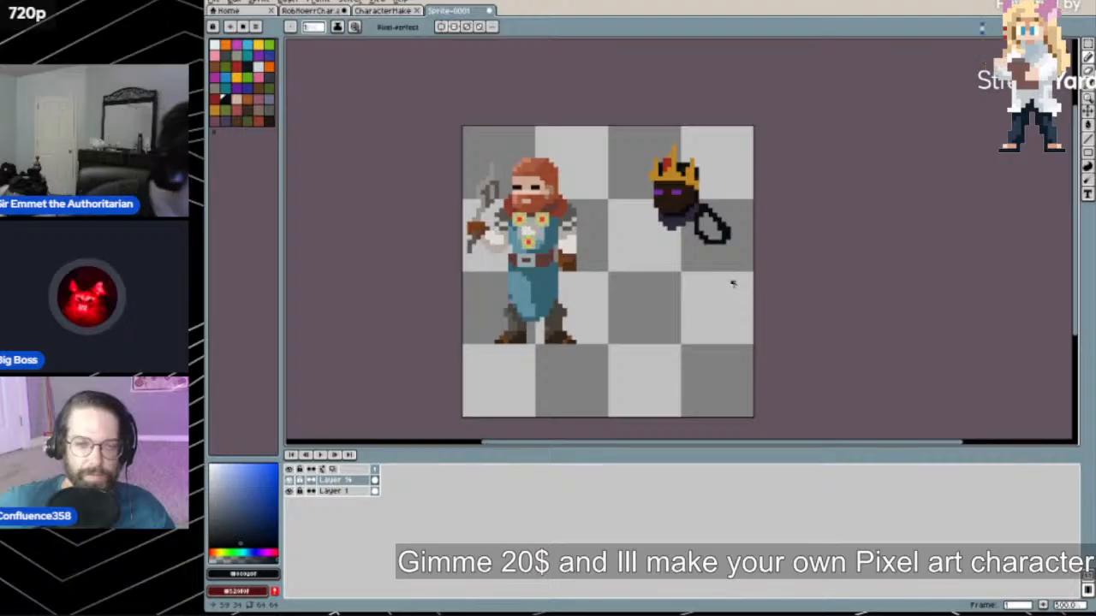
# Draw a near-black vertical line down from the collar's centre and erase the shoulder loop, undoing the line's last extension
pyautogui.moveTo(672, 228); pyautogui.dragTo(672, 248)
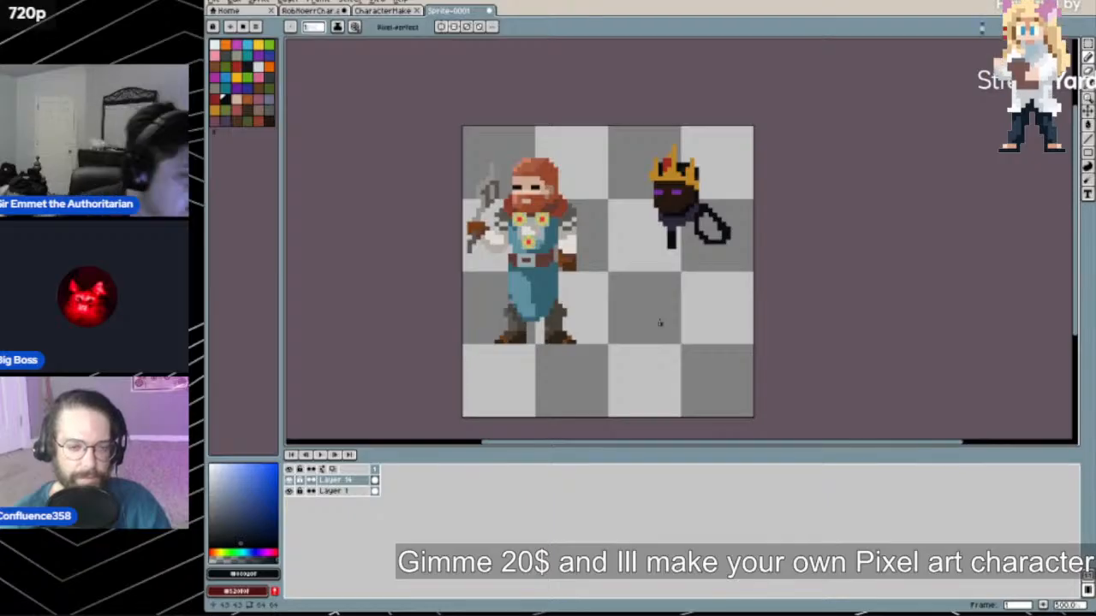
pyautogui.press('e')
pyautogui.moveTo(701, 223)
pyautogui.mouseDown()
pyautogui.moveTo(702, 242)
pyautogui.moveTo(717, 226)
pyautogui.moveTo(731, 239)
pyautogui.moveTo(705, 219)
pyautogui.mouseUp()
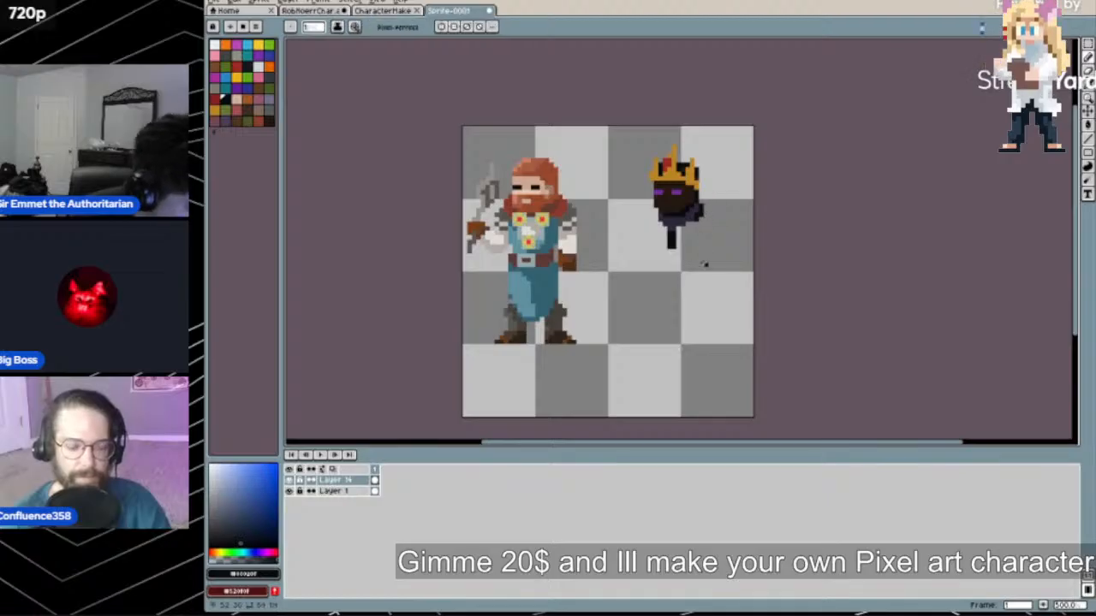
pyautogui.press('b')
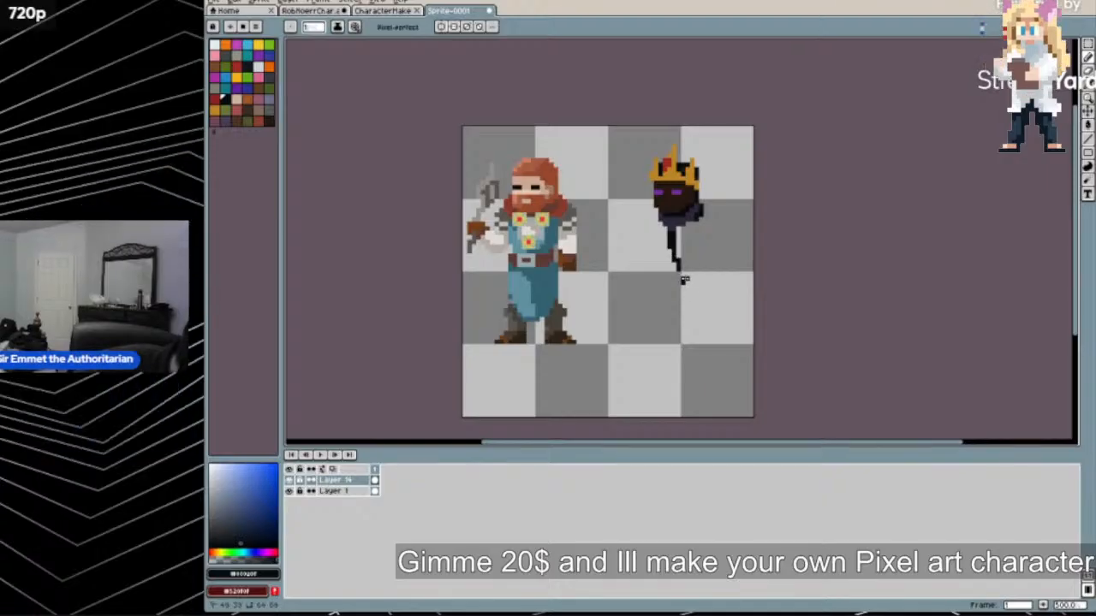
pyautogui.hotkey('ctrl', 'z')
pyautogui.press('b')
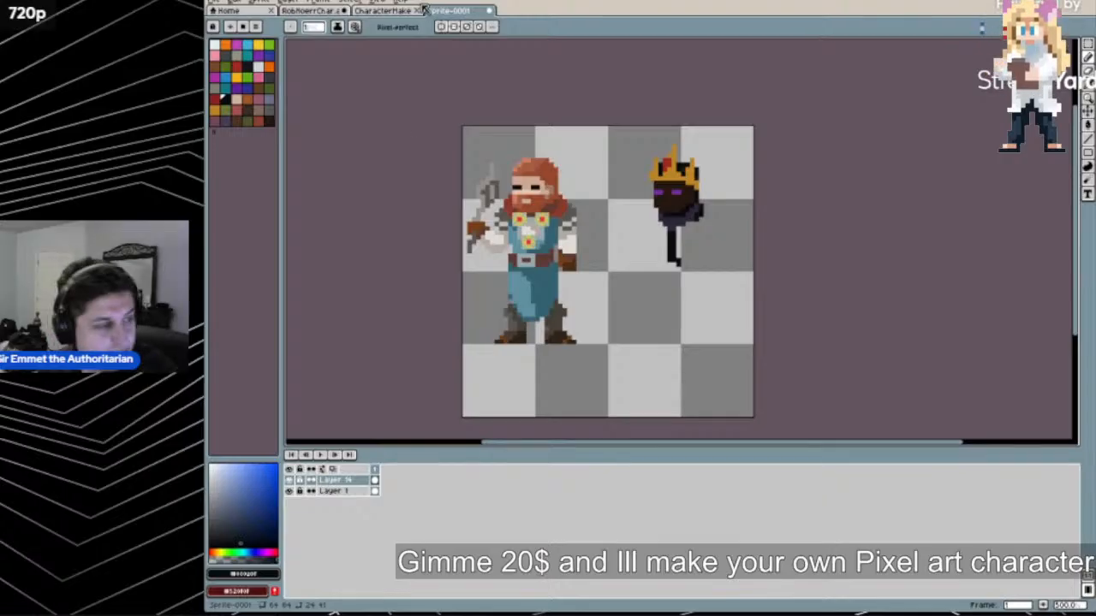
# Switch to the laughing barbarian sprite and play its looped animation with the character centred in view
pyautogui.click(331, 12)
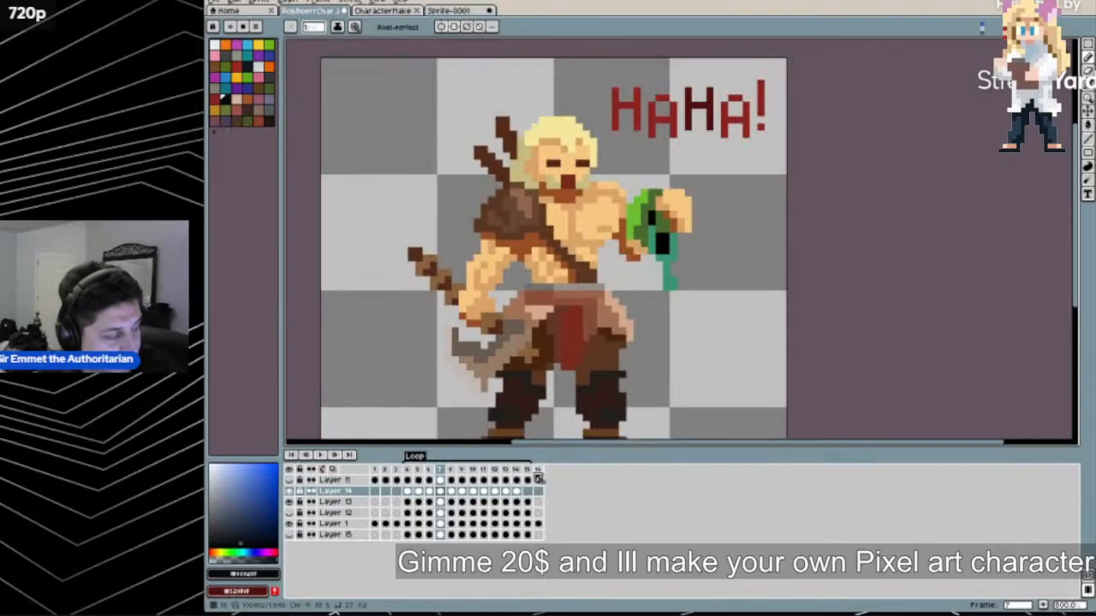
pyautogui.click(319, 455)
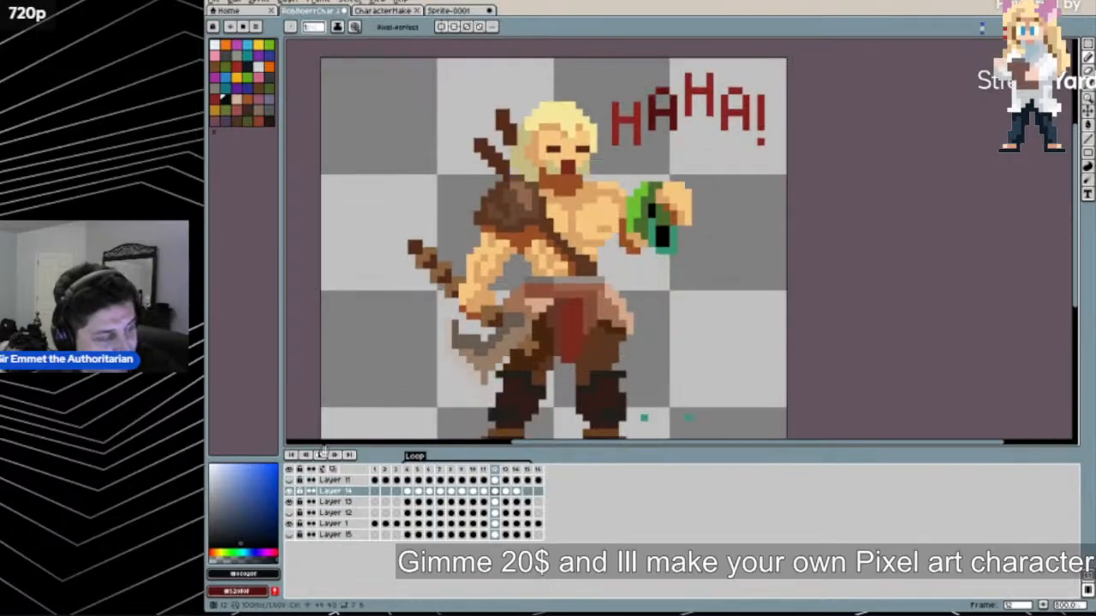
pyautogui.scroll(-1, 638, 338)
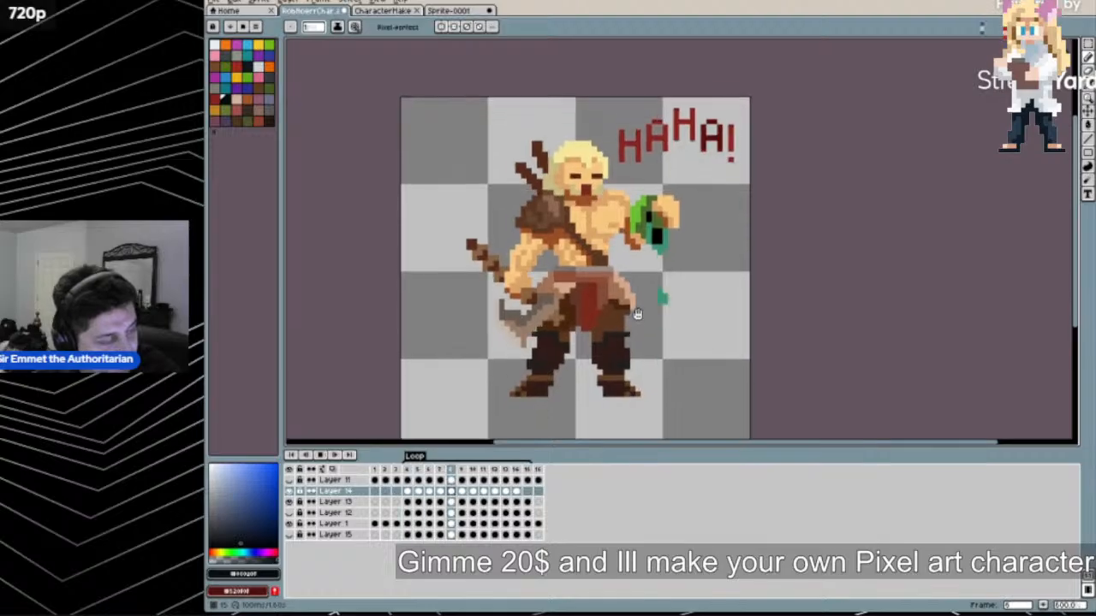
pyautogui.scroll(1, 589, 361)
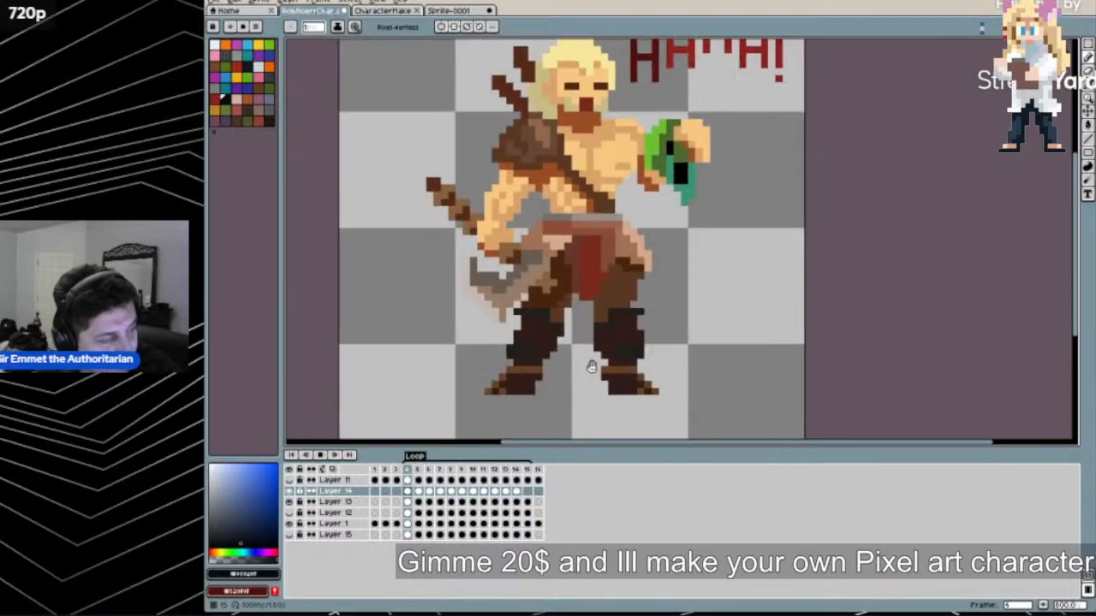
pyautogui.moveTo(591, 368); pyautogui.dragTo(611, 405)
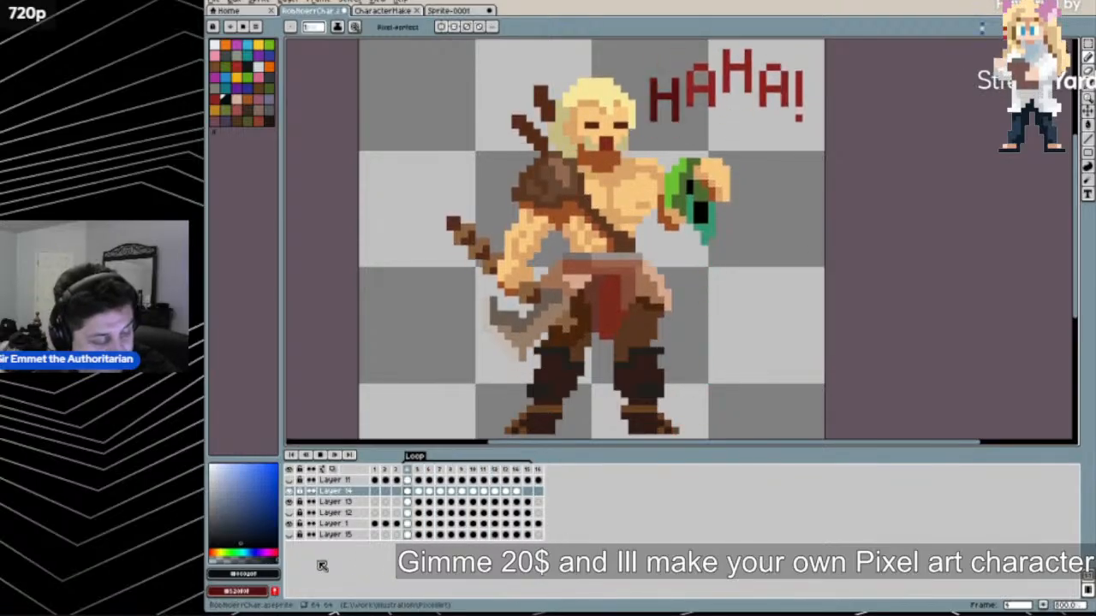
# Show the dark background on Layer 15 behind the barbarian animation and compare it with the other open sprites
pyautogui.click(288, 534)
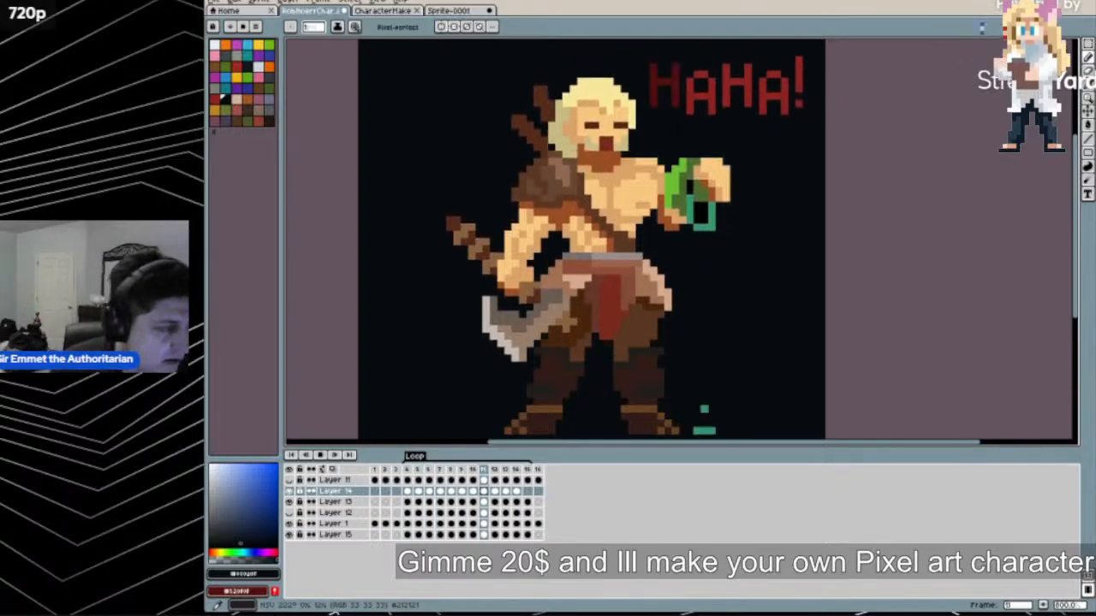
pyautogui.click(461, 11)
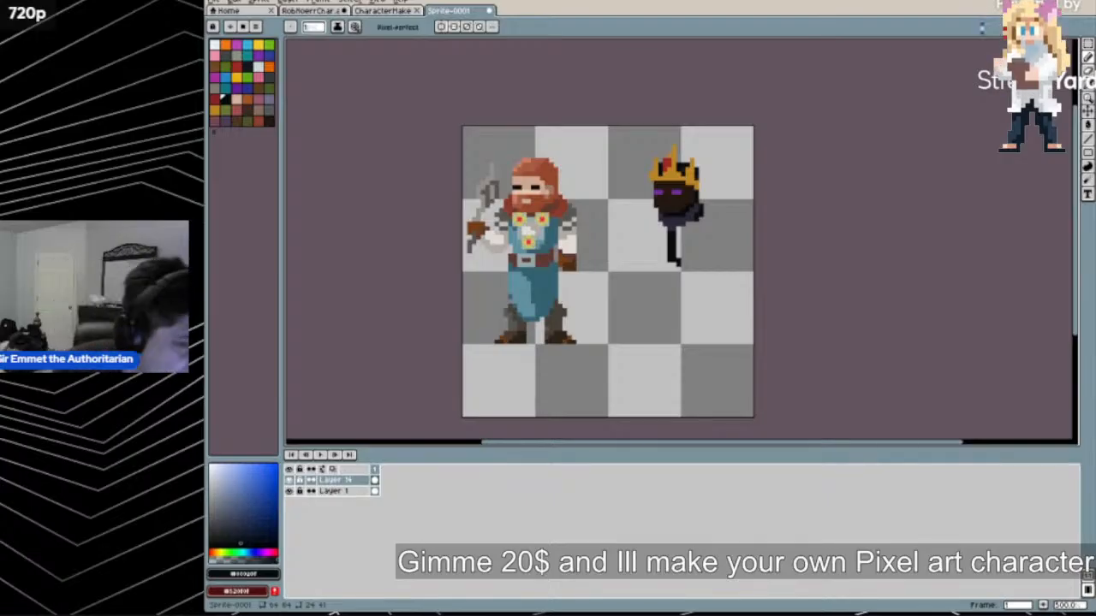
pyautogui.click(390, 11)
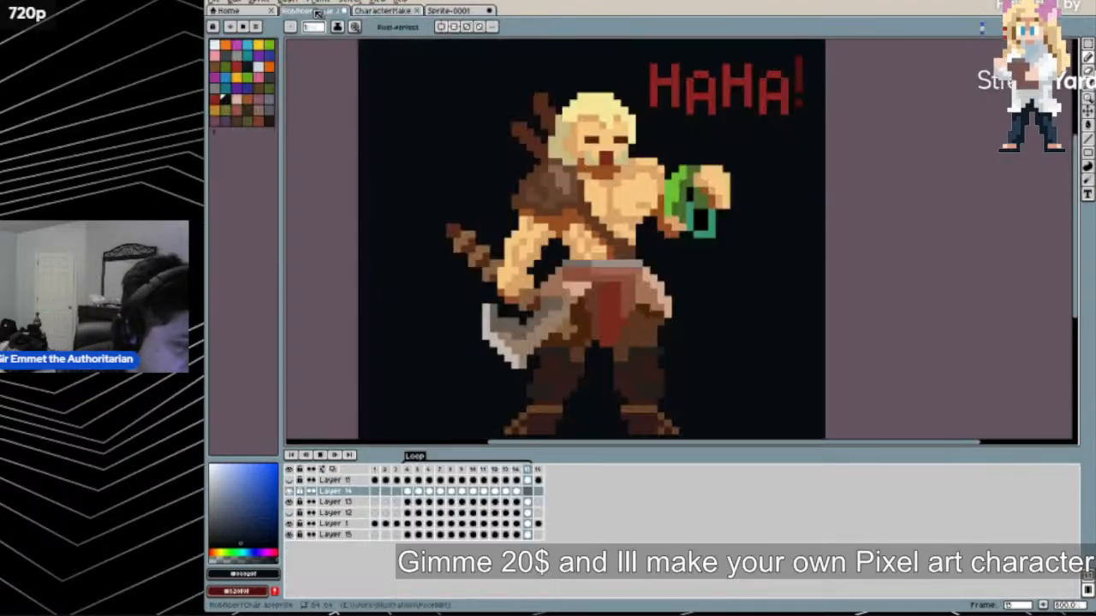
pyautogui.click(309, 10)
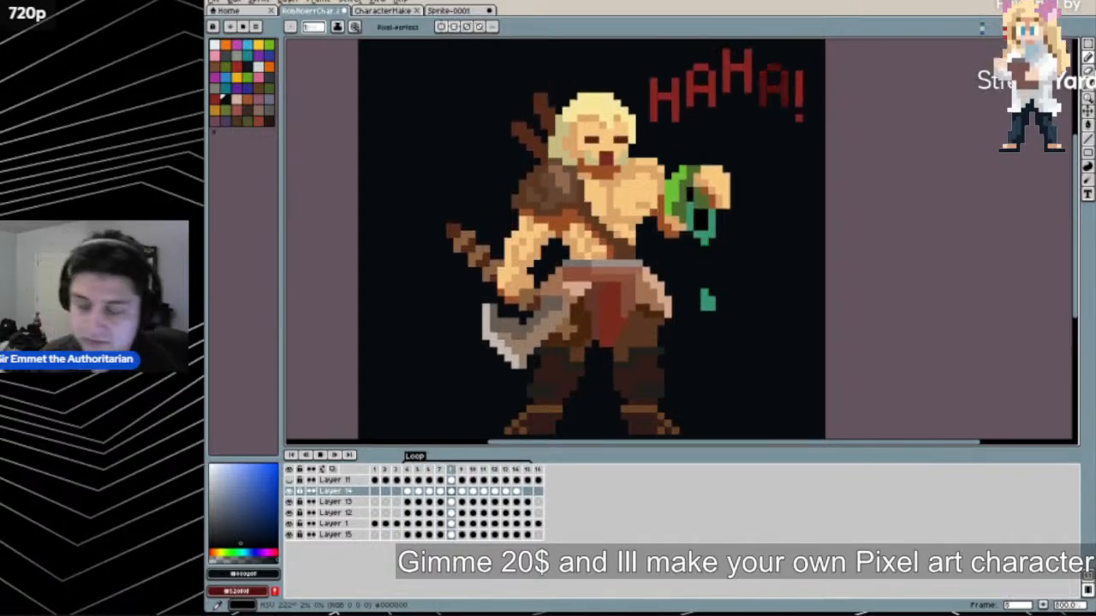
# Stop the barbarian animation, return to Sprite-0001 and extend the collar's left end in sampled dark purple, undoing the stray pencil stroke
pyautogui.click(322, 455)
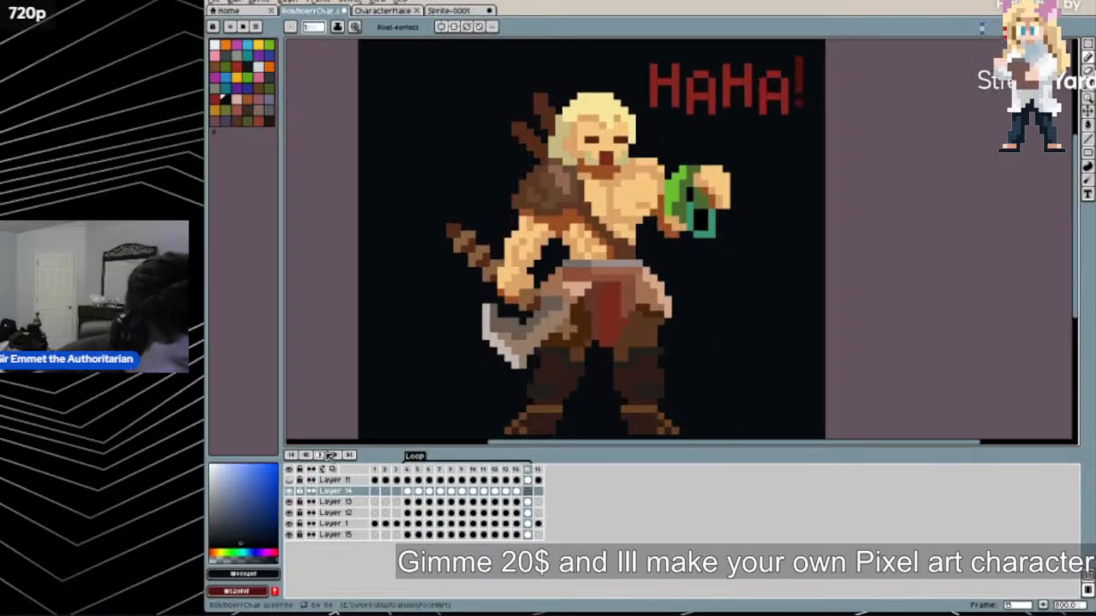
pyautogui.click(449, 11)
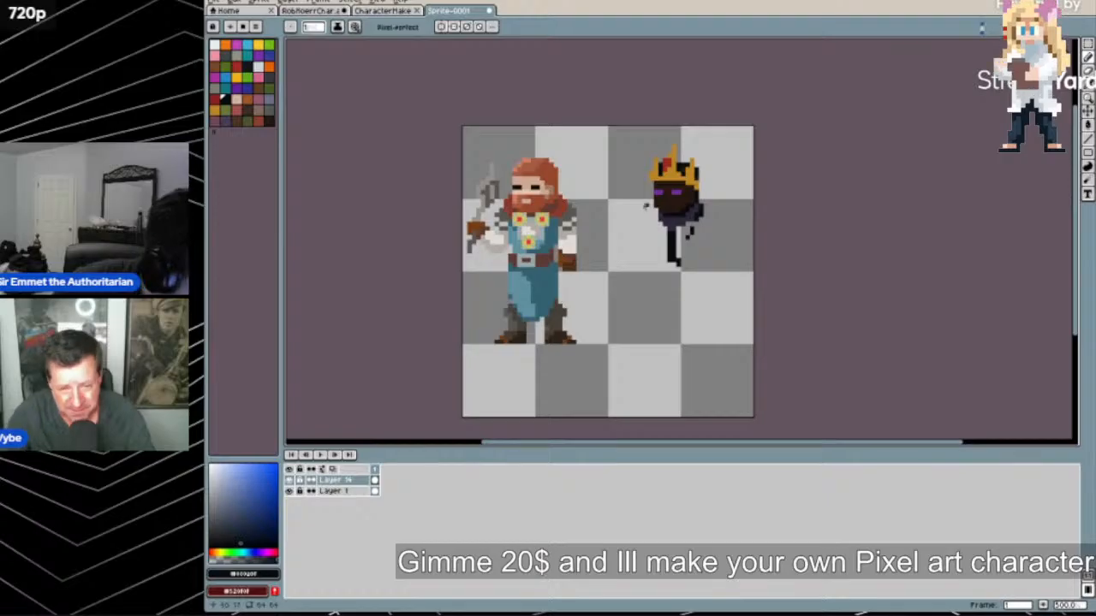
pyautogui.keyDown('alt'); pyautogui.click(663, 211); pyautogui.keyUp('alt')
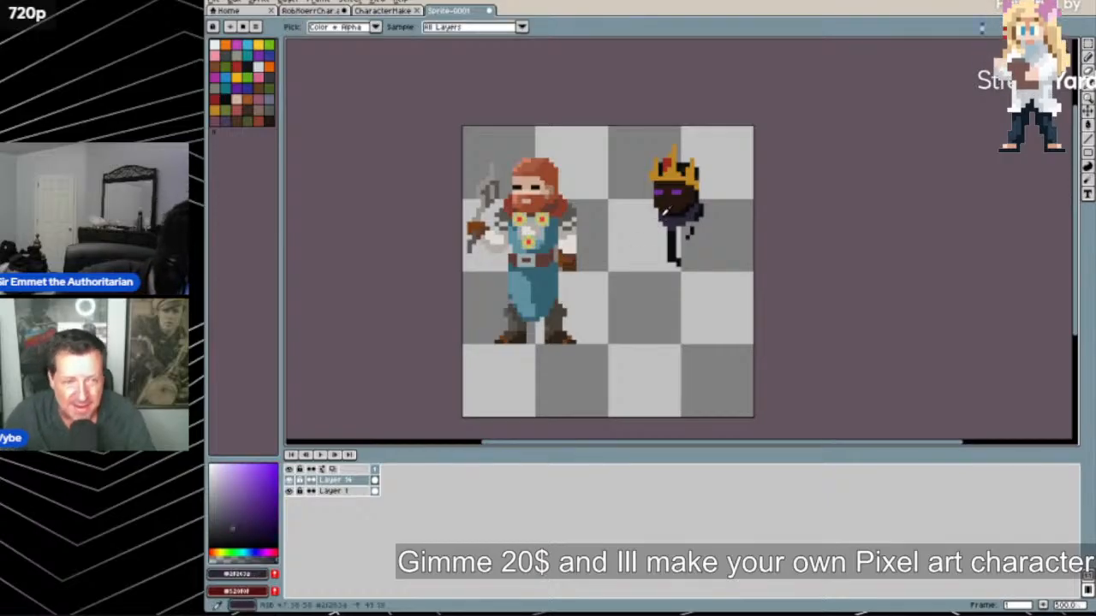
pyautogui.keyDown('alt'); pyautogui.click(661, 217); pyautogui.keyUp('alt')
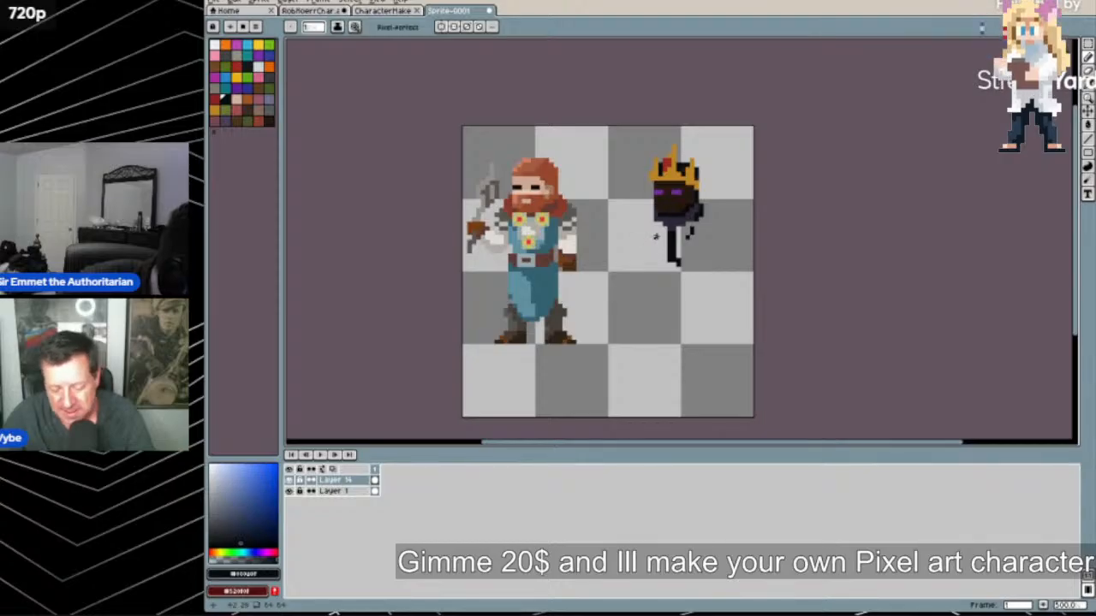
pyautogui.keyDown('alt'); pyautogui.click(656, 234); pyautogui.keyUp('alt')
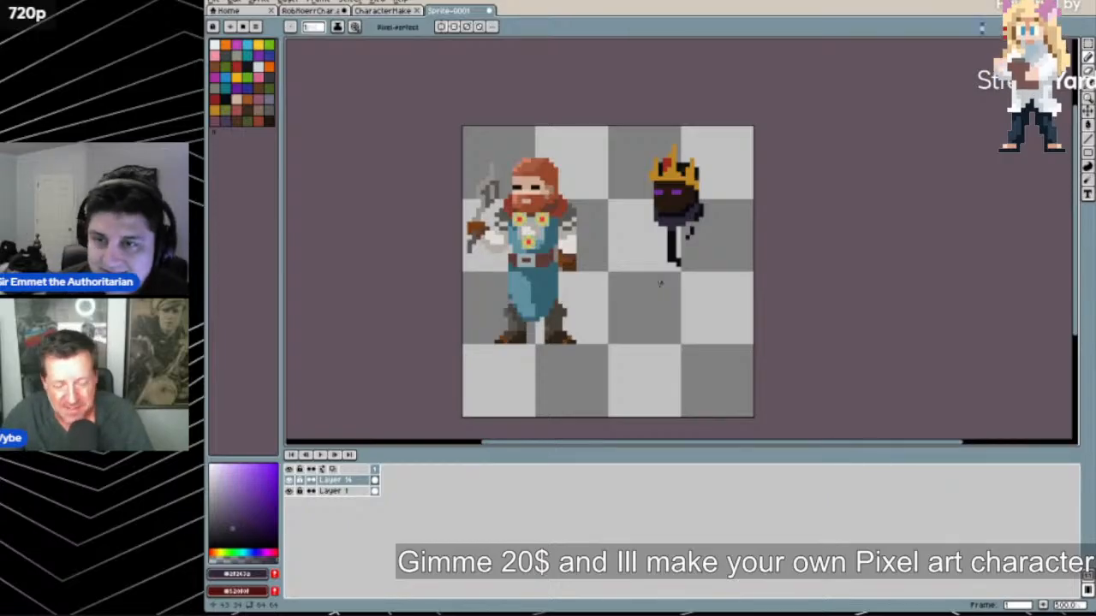
pyautogui.keyDown('alt'); pyautogui.click(698, 207); pyautogui.keyUp('alt')
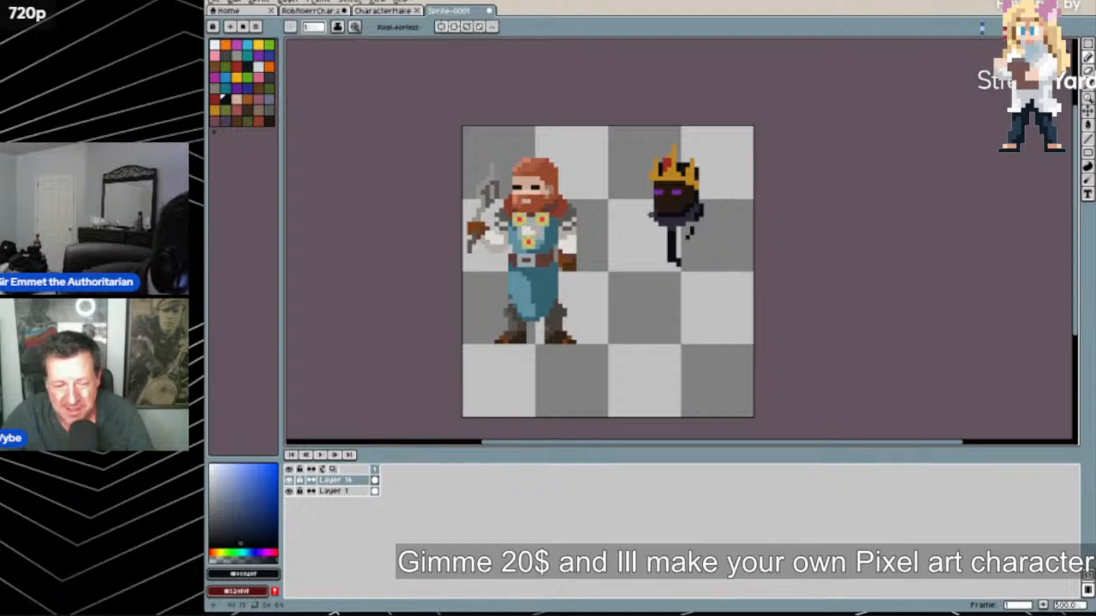
pyautogui.hotkey('ctrl', 'z')
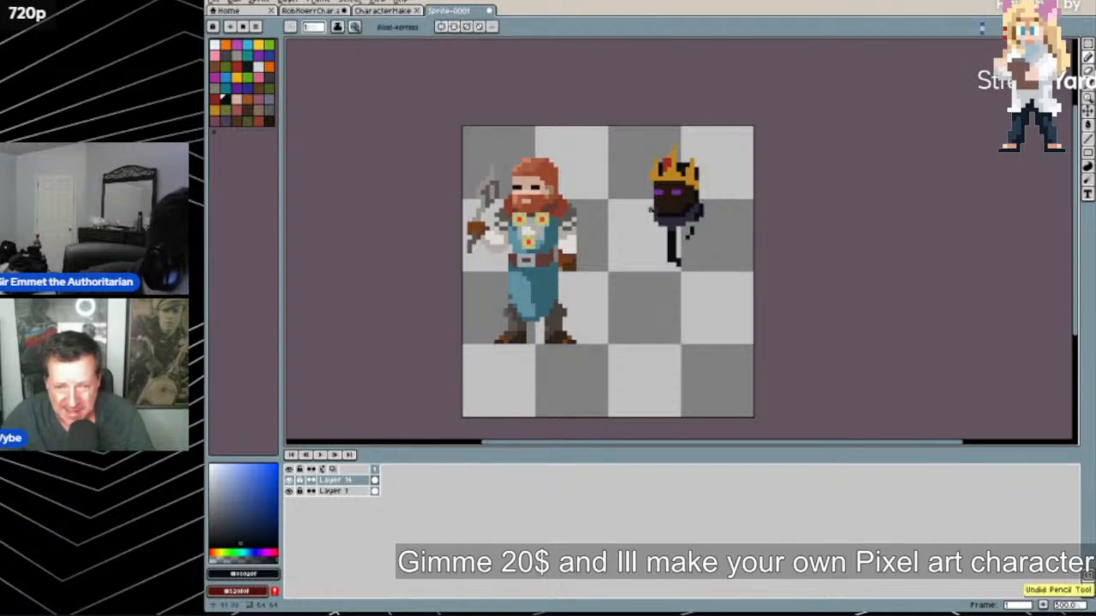
# Outline a near-black shoulder loop beside the collar's left end, and try a dark fill inside it before undoing that fill
pyautogui.moveTo(652, 213); pyautogui.dragTo(642, 221)
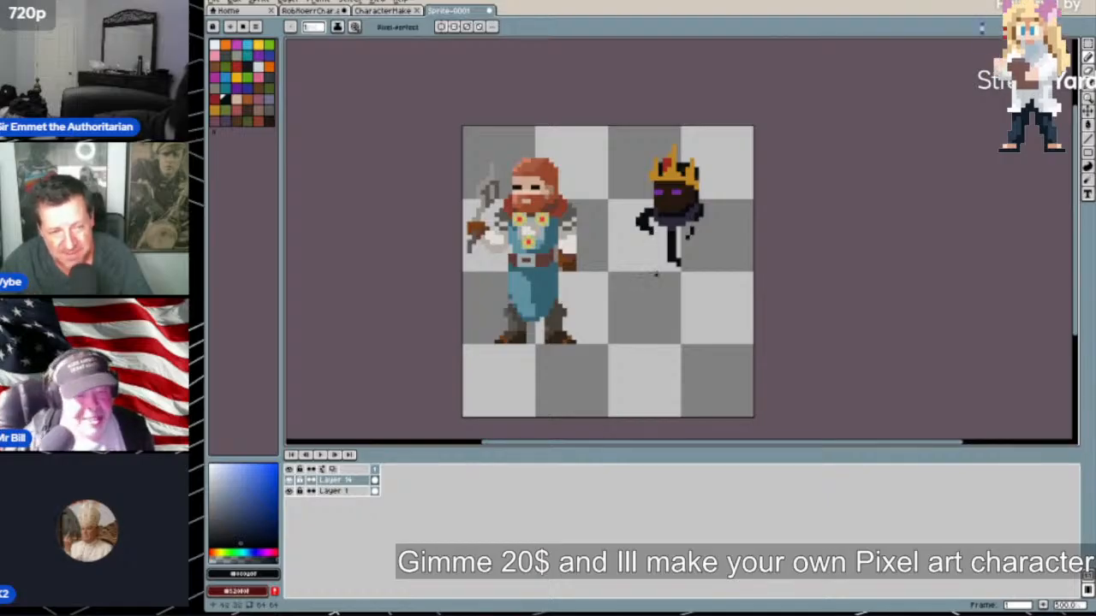
pyautogui.click(252, 68)
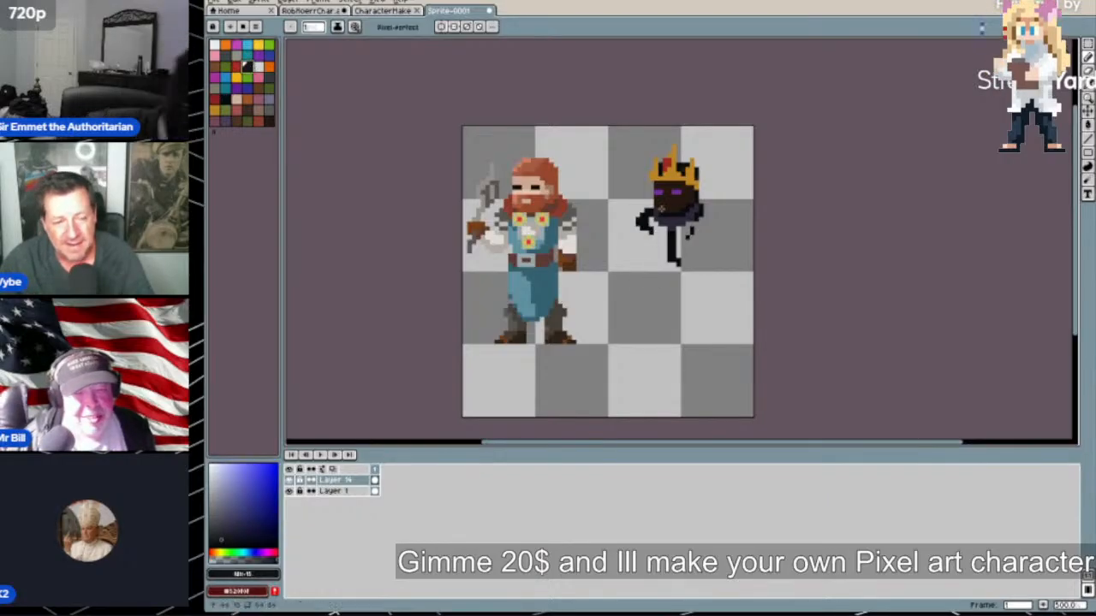
pyautogui.click(651, 221)
pyautogui.moveTo(655, 223); pyautogui.dragTo(654, 228)
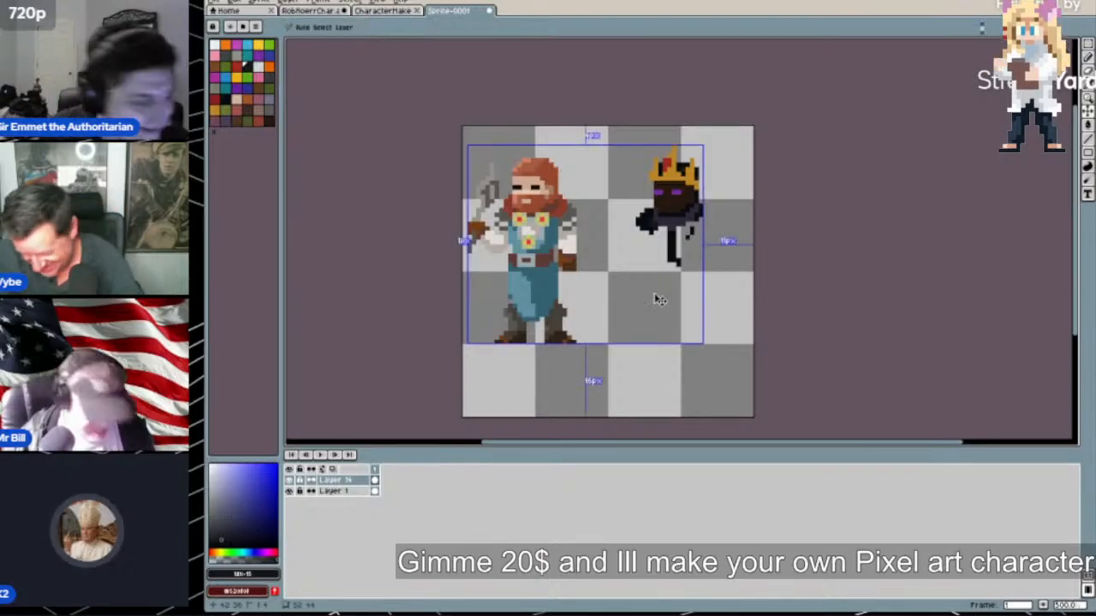
pyautogui.hotkey('ctrl', 'z')
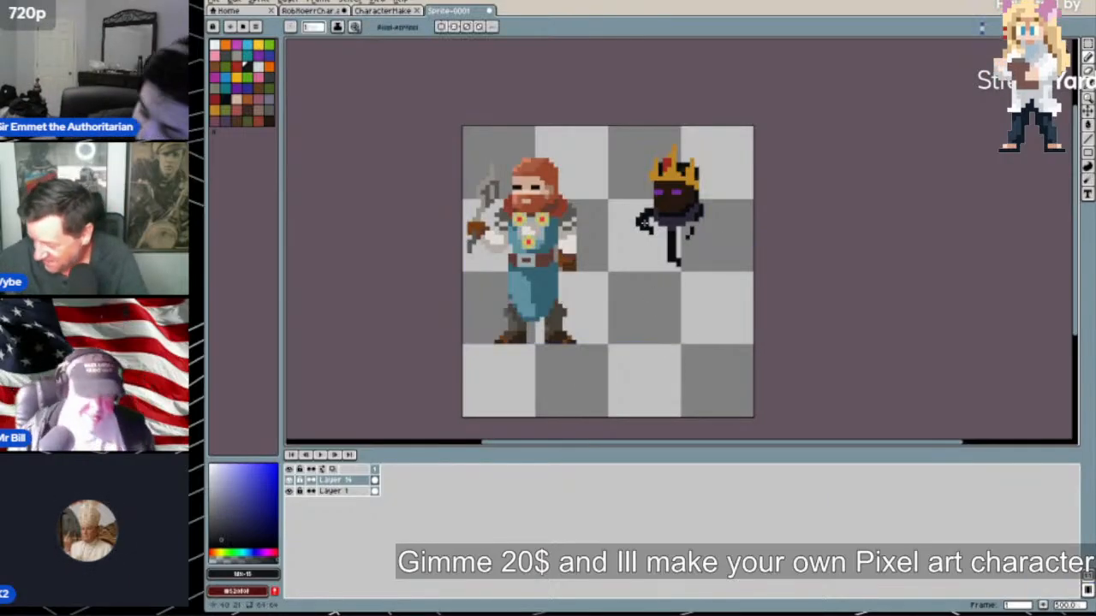
# Fill the left shoulder loop with a near-black palette colour using the Paint Bucket, undoing the stray pencil mark below it
pyautogui.press('g')
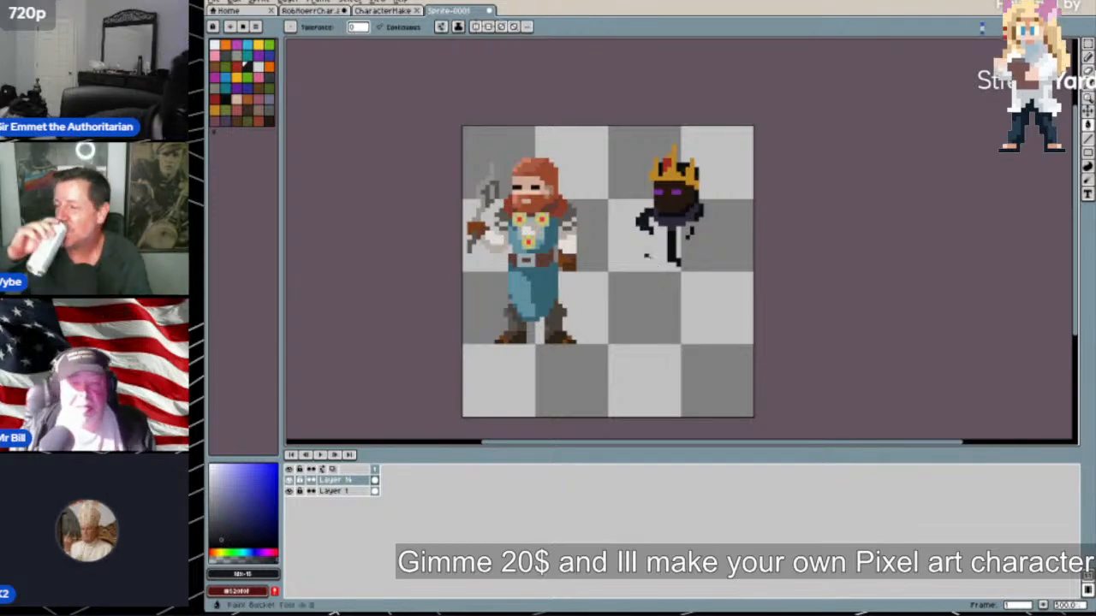
pyautogui.click(227, 99)
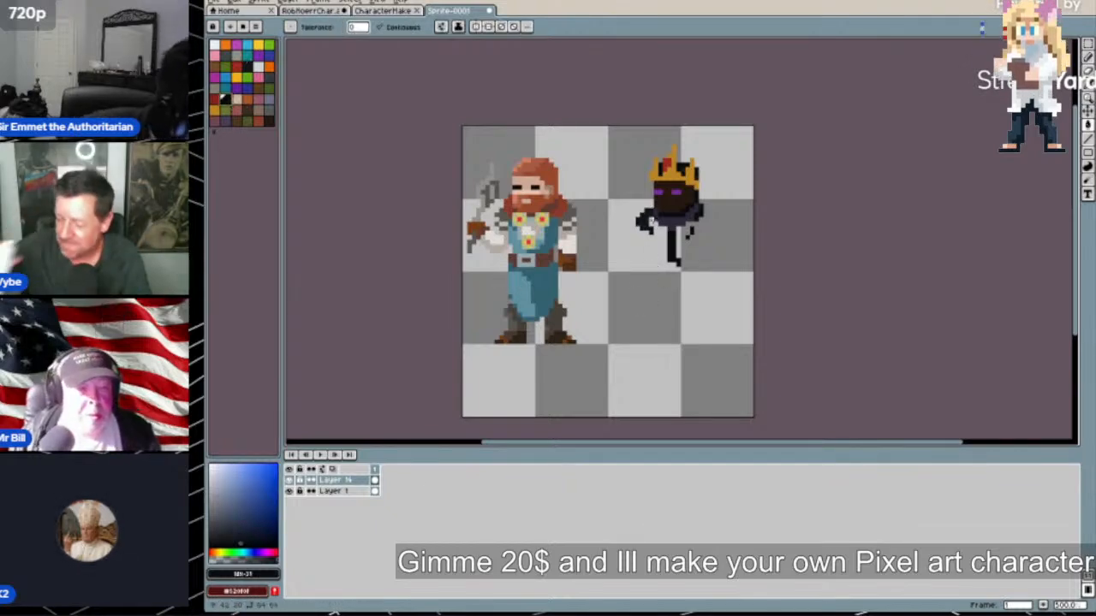
pyautogui.click(651, 221)
pyautogui.hotkey('ctrl', 'z')
pyautogui.press('b')
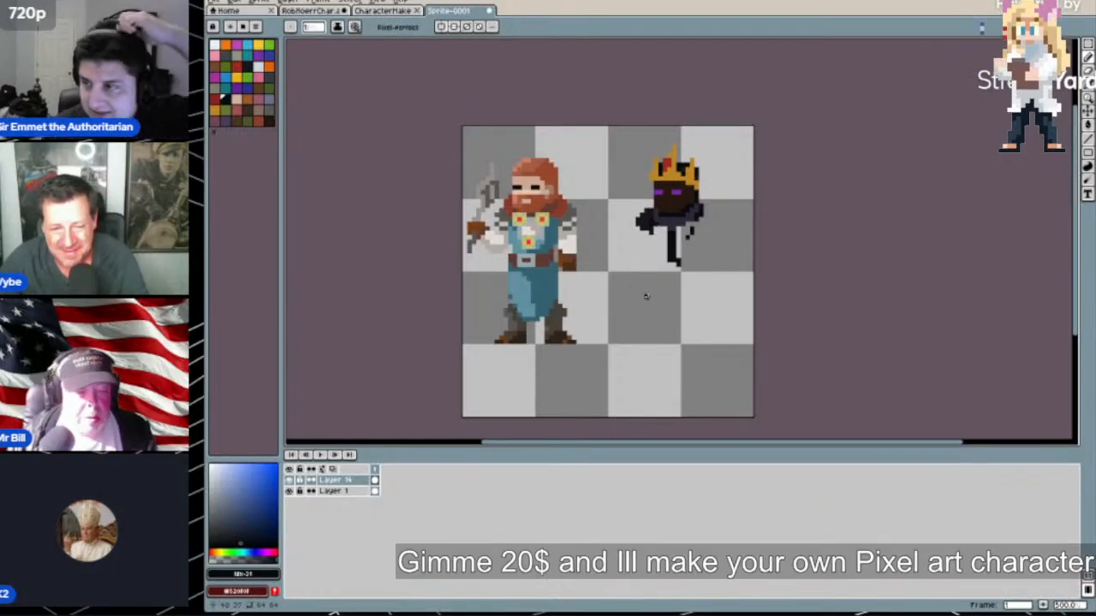
pyautogui.hotkey('ctrl', 'z')
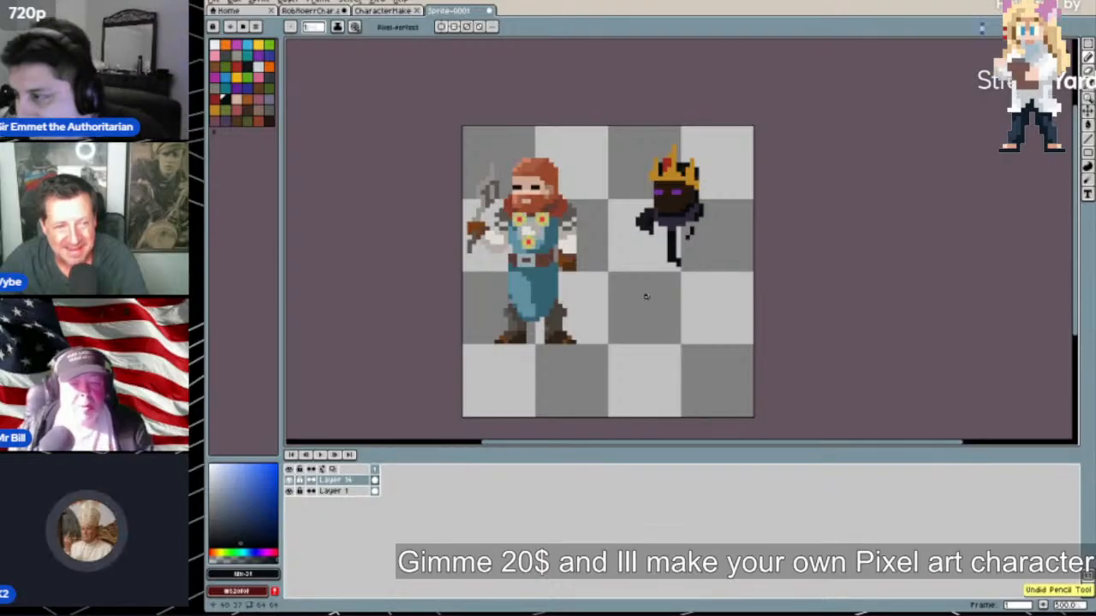
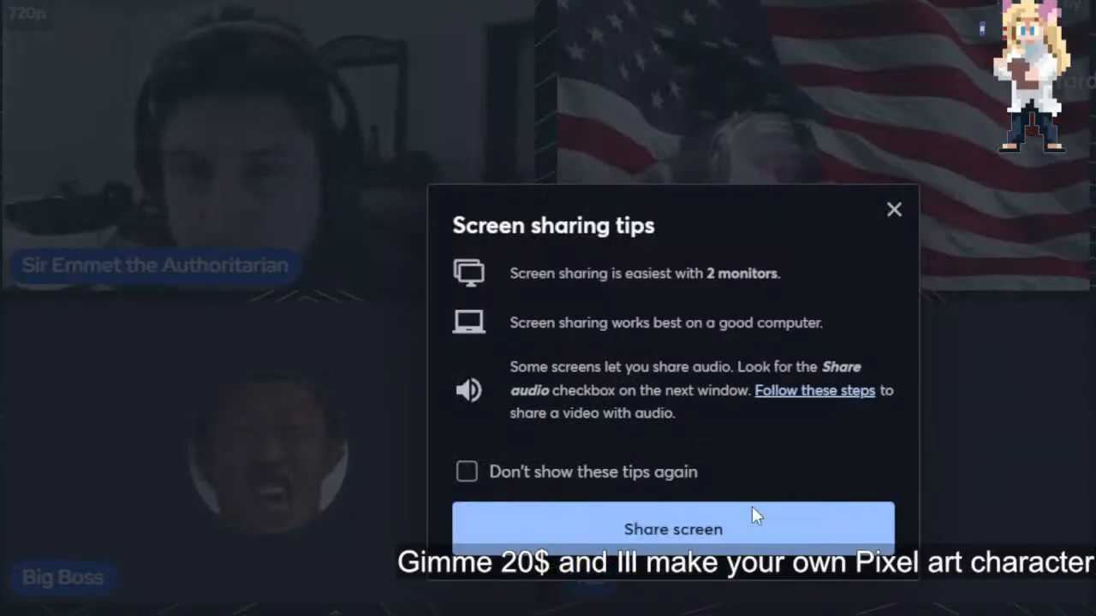
# Switch to StreamYard, share the Posts / X browser tab with its audio and look over the displayed post
pyautogui.click(751, 509)
pyautogui.click(503, 35)
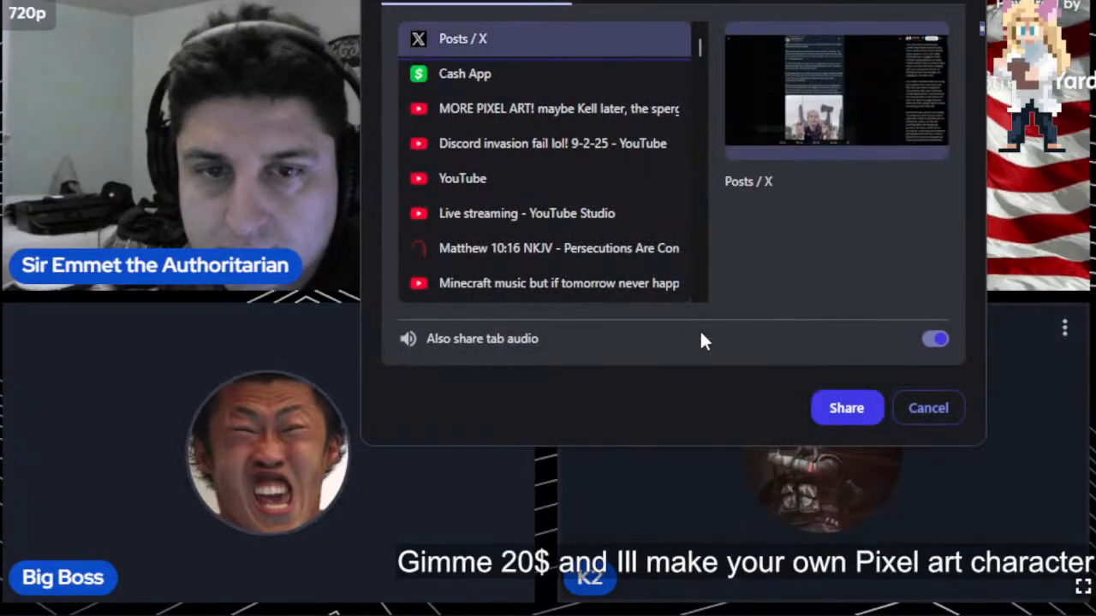
pyautogui.click(827, 411)
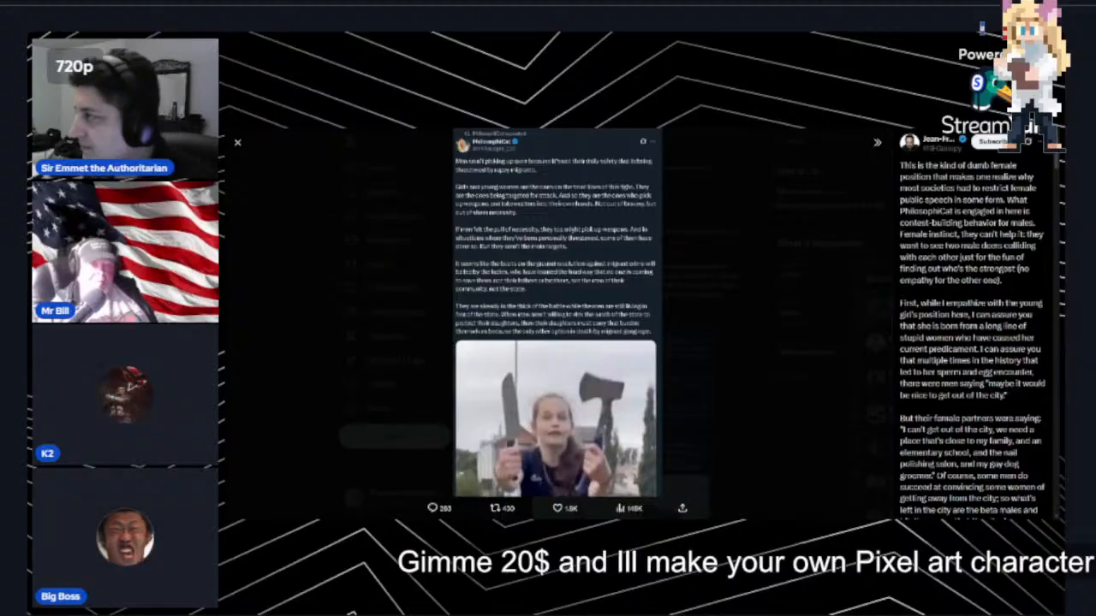
pyautogui.scroll(3, 539, 283)
pyautogui.scroll(-1, 539, 283)
pyautogui.scroll(-1, 539, 284)
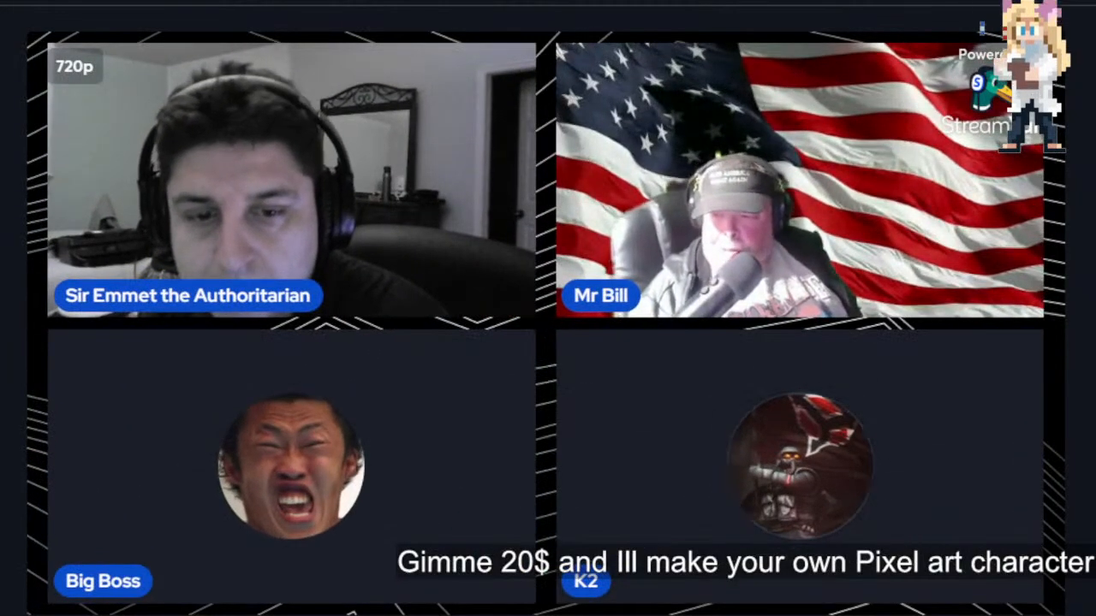
# Share the browser tab GzXPyqKa4AcdI9G (531×935) with tab audio on the stream
pyautogui.click(909, 590)
pyautogui.click(725, 608)
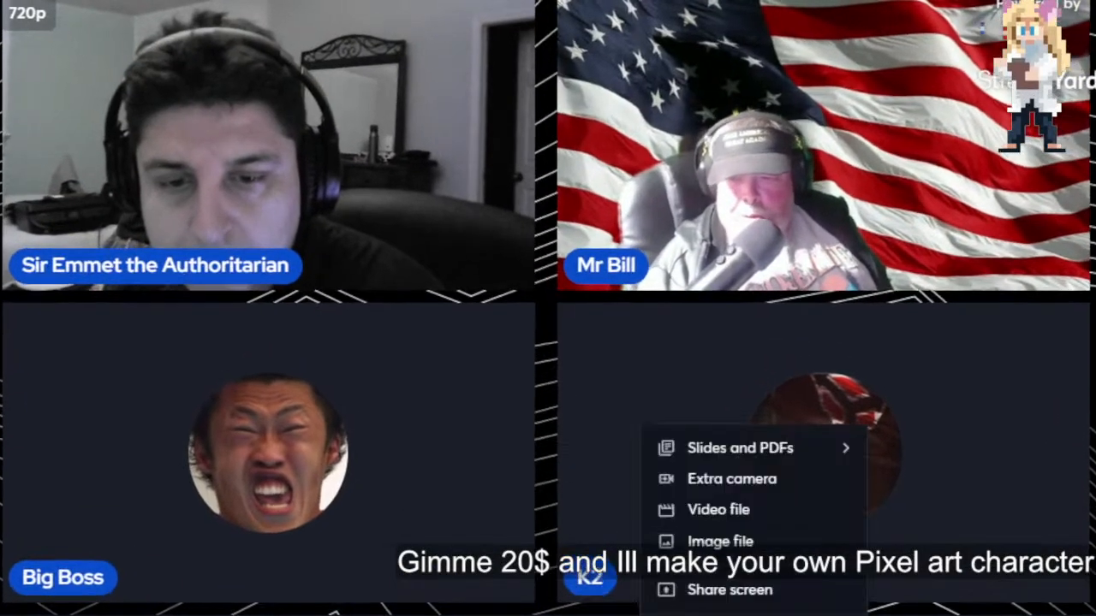
pyautogui.click(750, 587)
pyautogui.click(682, 548)
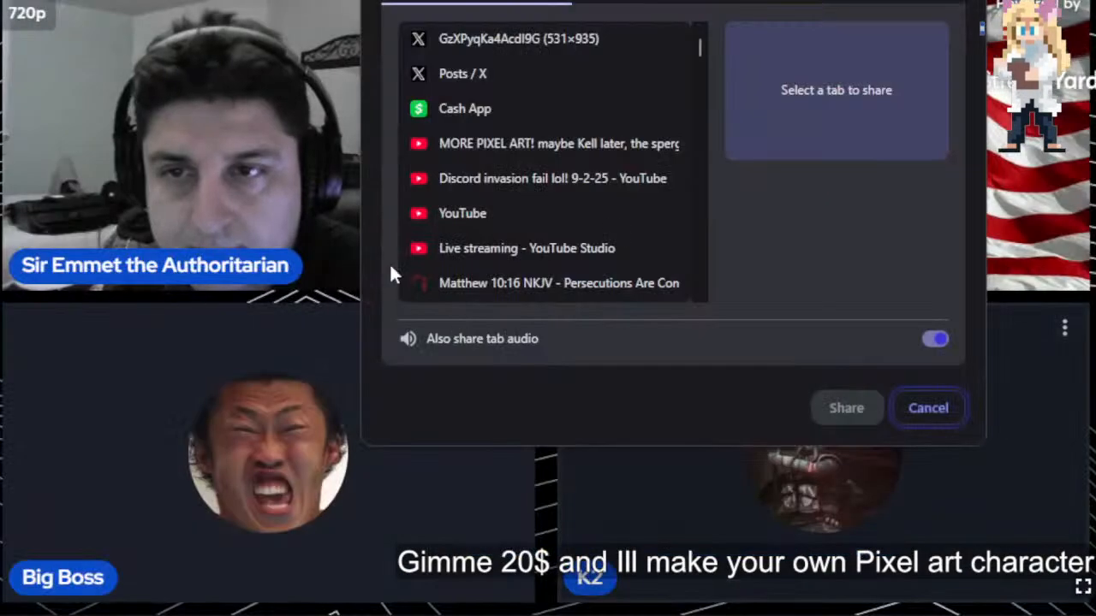
pyautogui.click(495, 55)
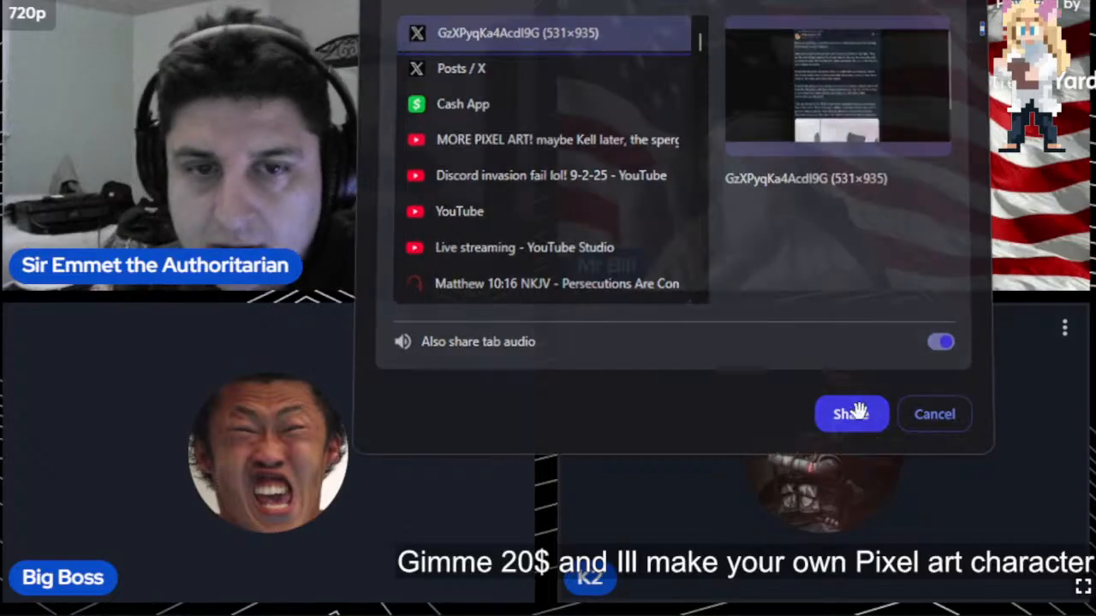
pyautogui.click(843, 411)
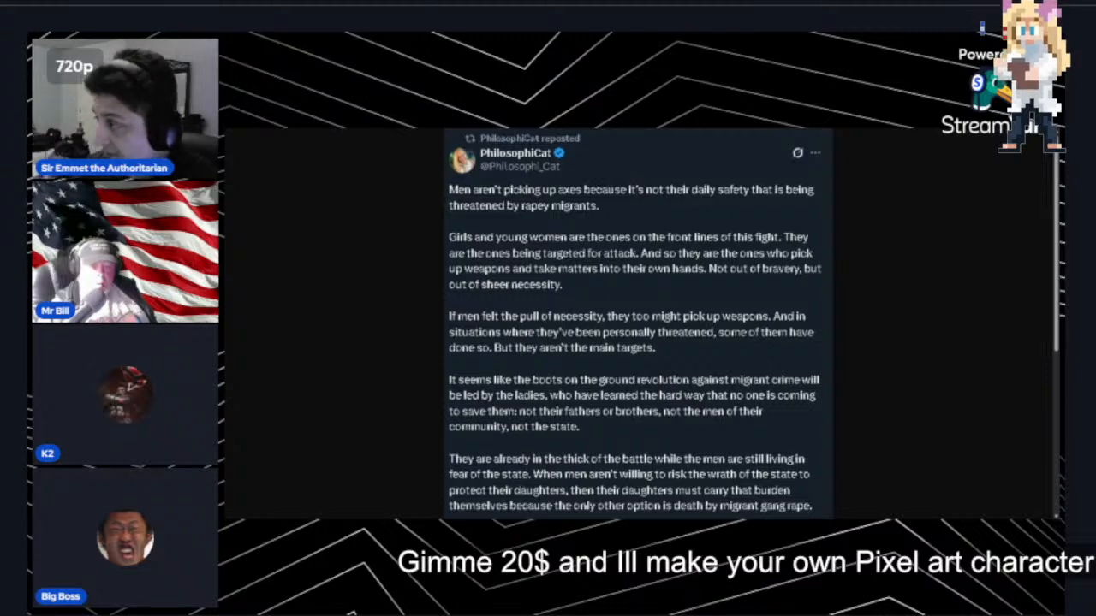
# Read through the shared post's full text and the top of its attached picture
pyautogui.scroll(-1, 538, 367)
pyautogui.scroll(1, 528, 349)
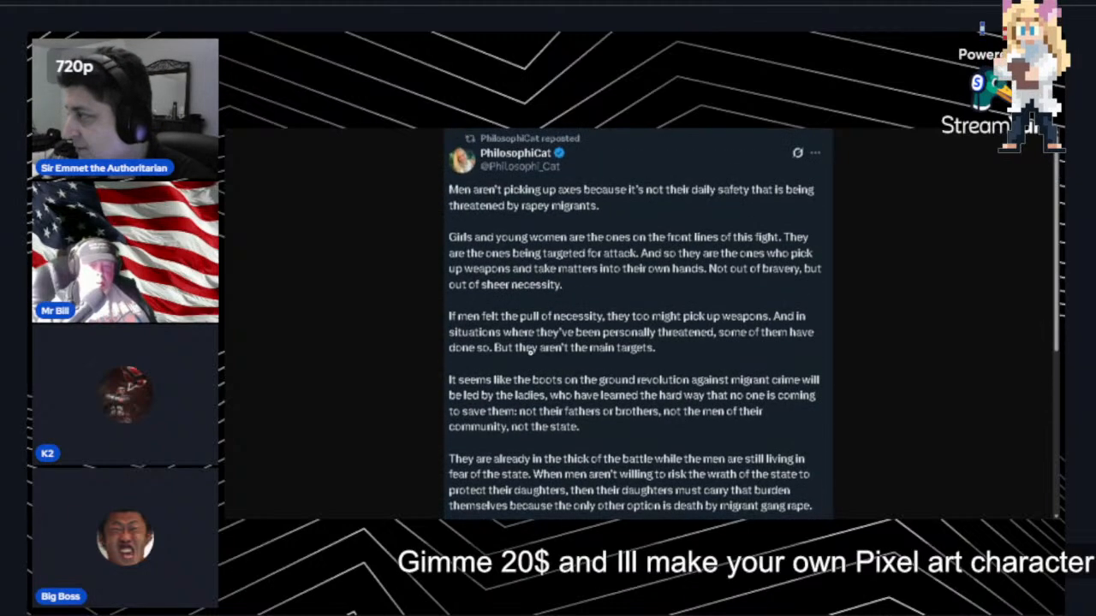
pyautogui.scroll(-1, 527, 349)
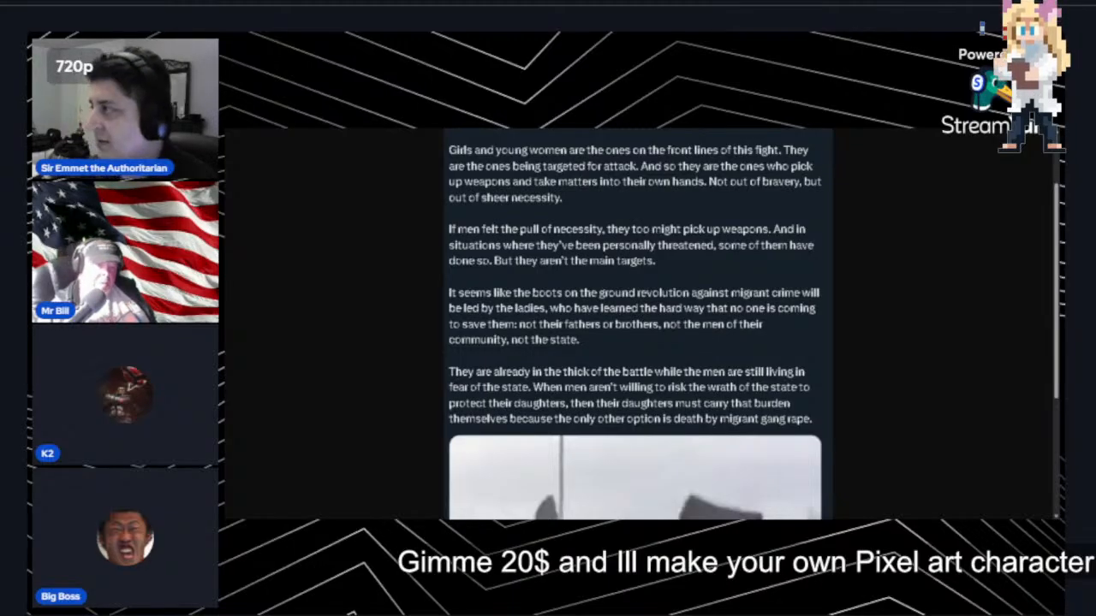
pyautogui.scroll(-3, 635, 326)
pyautogui.scroll(3, 634, 326)
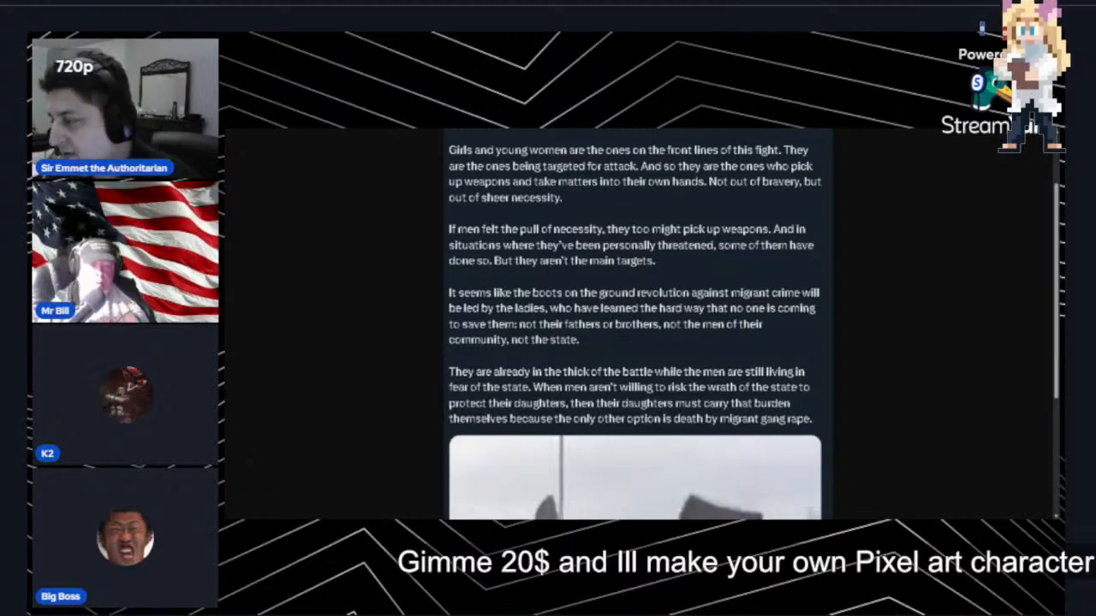
pyautogui.scroll(-1, 558, 332)
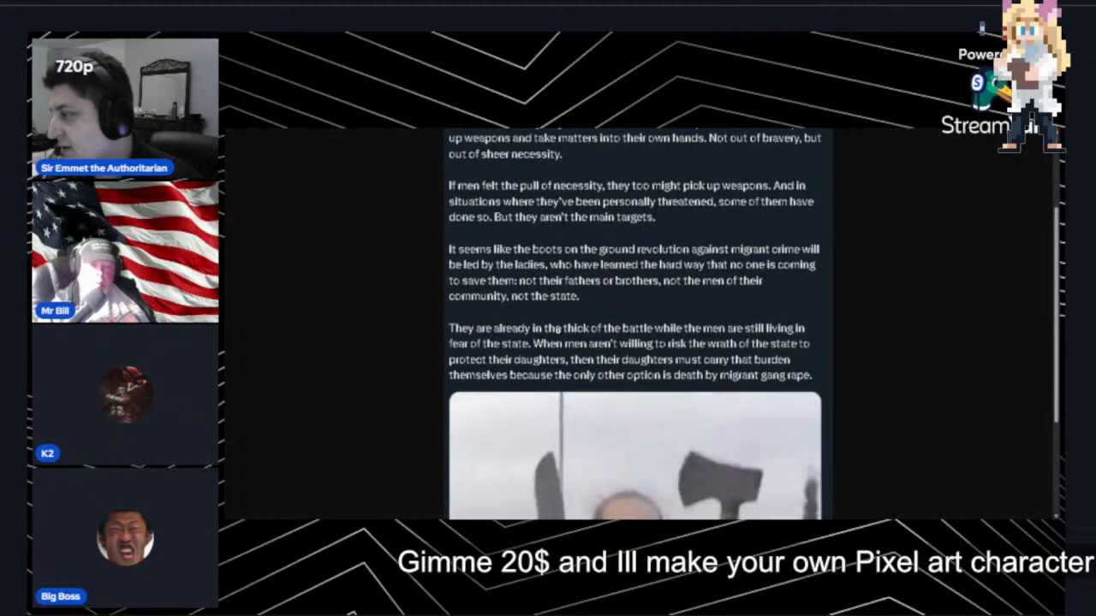
pyautogui.scroll(2, 558, 330)
pyautogui.scroll(-1, 561, 327)
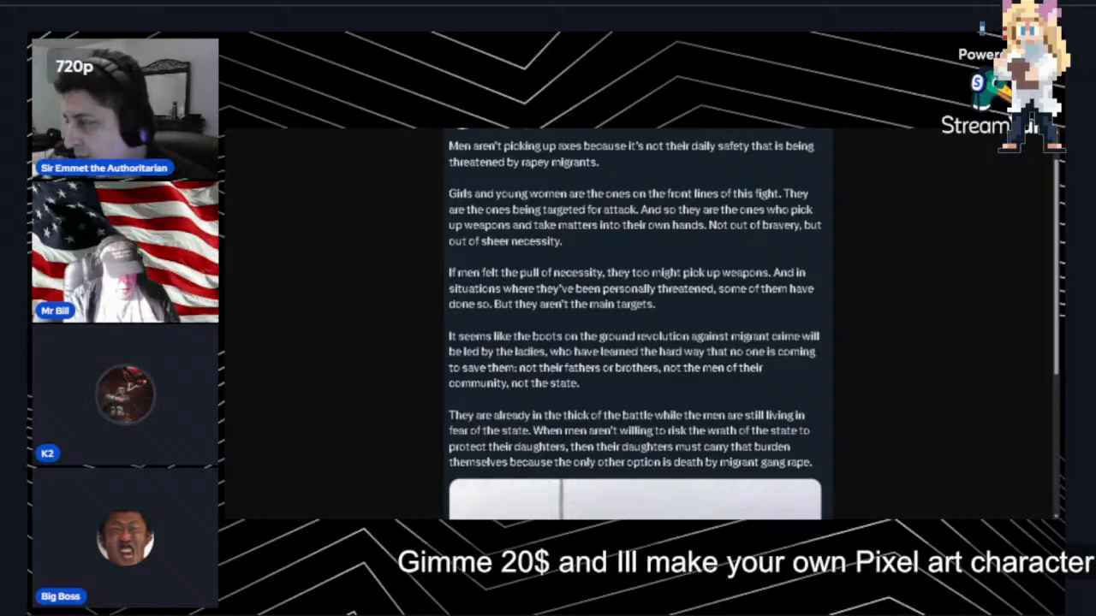
pyautogui.scroll(1, 656, 402)
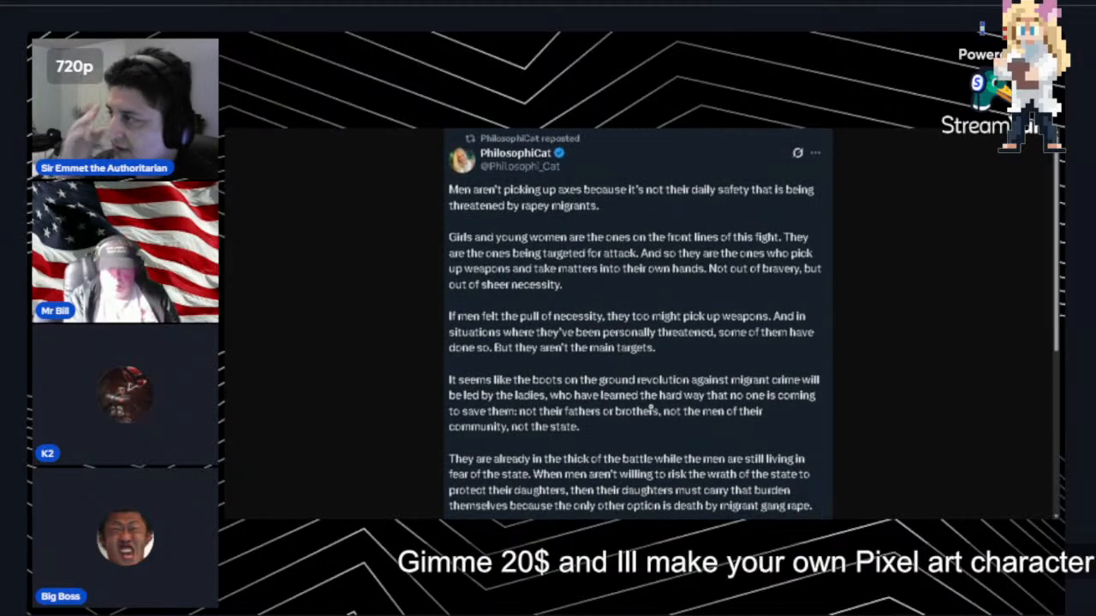